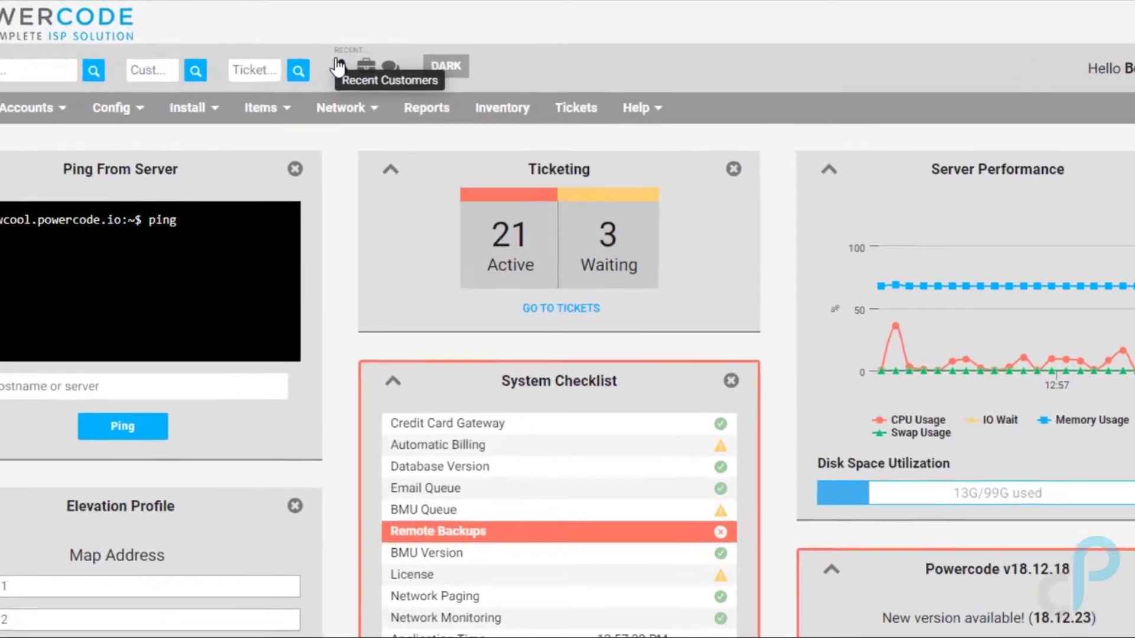
- Open the recently viewed BBQ customer's account from the Recent customers dropdown
mouse_move(378, 66)
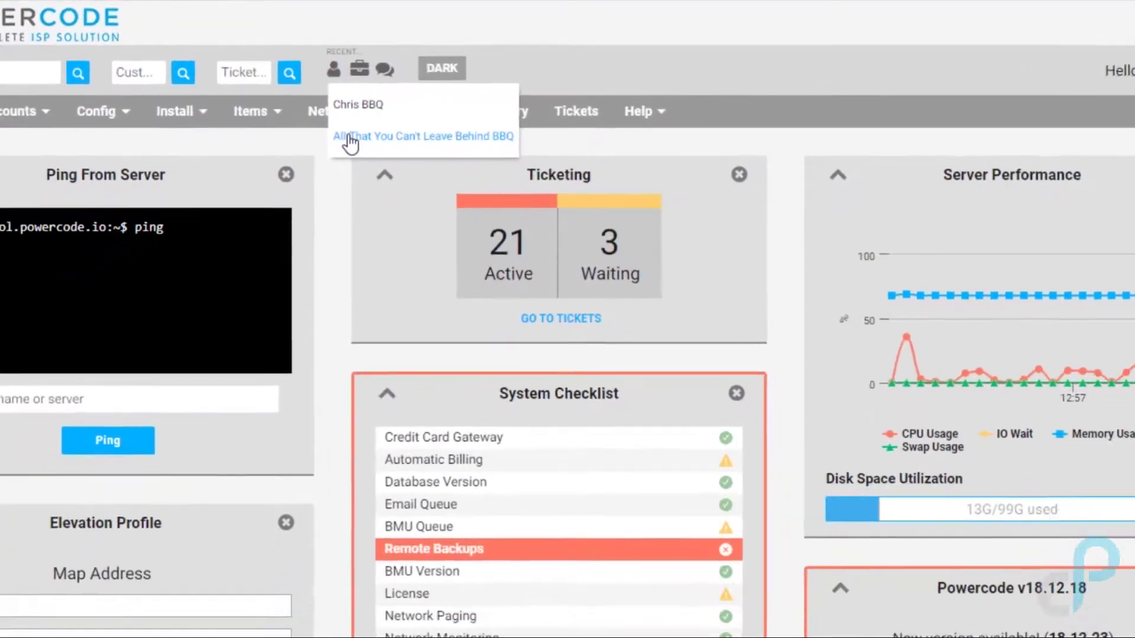
click(316, 158)
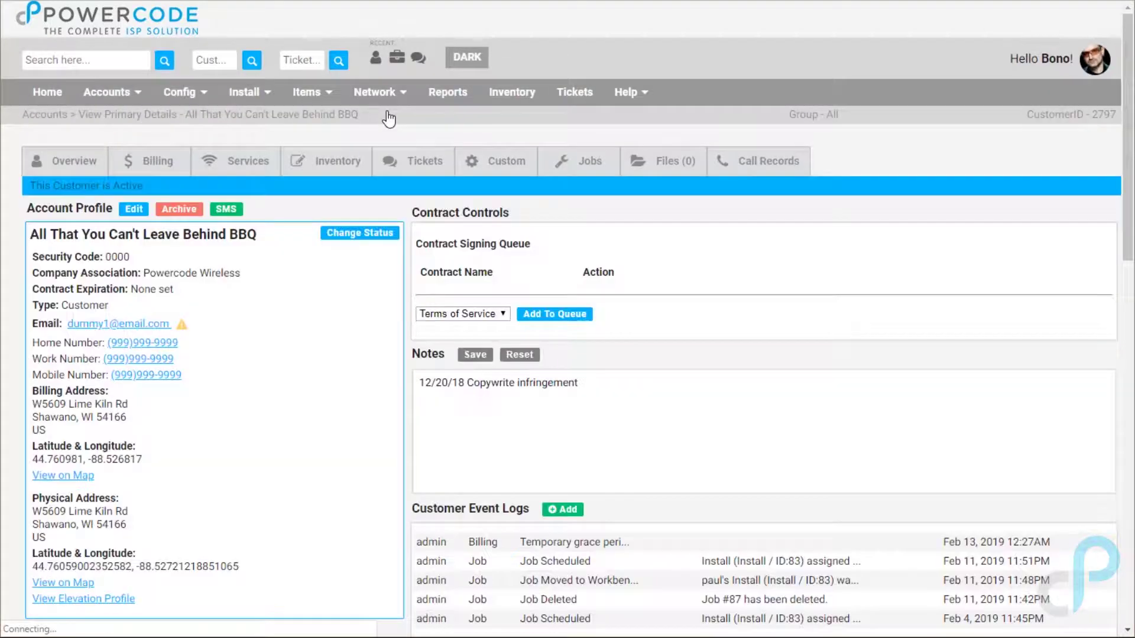
- View All That You Can't Leave Behind BBQ's tickets, then the main Tickets list of 10 open tickets
click(419, 163)
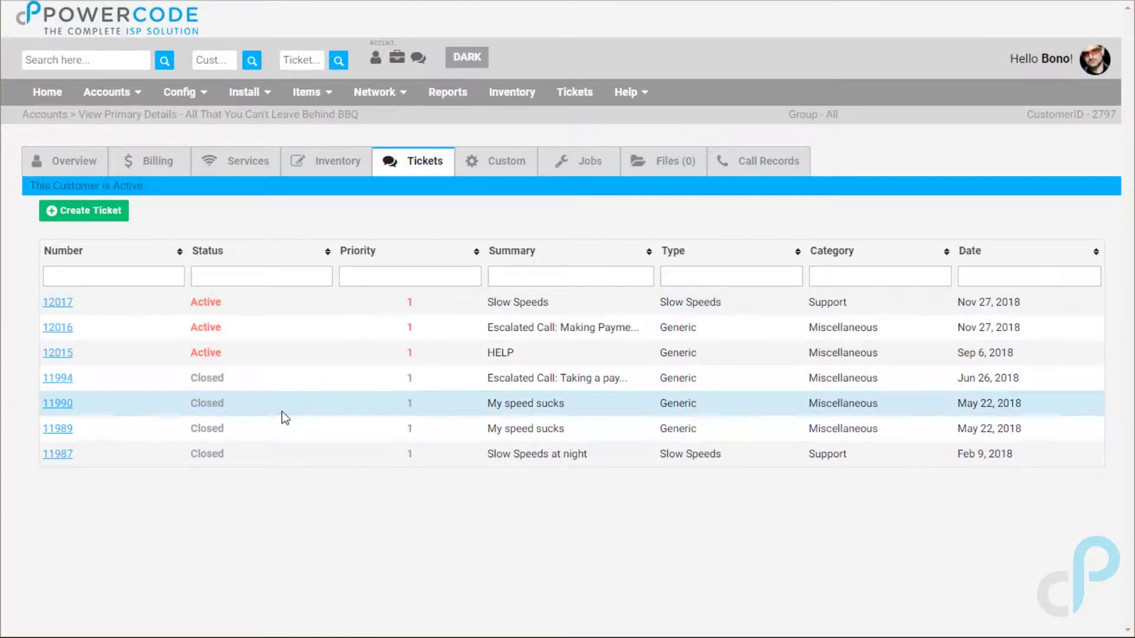
click(569, 94)
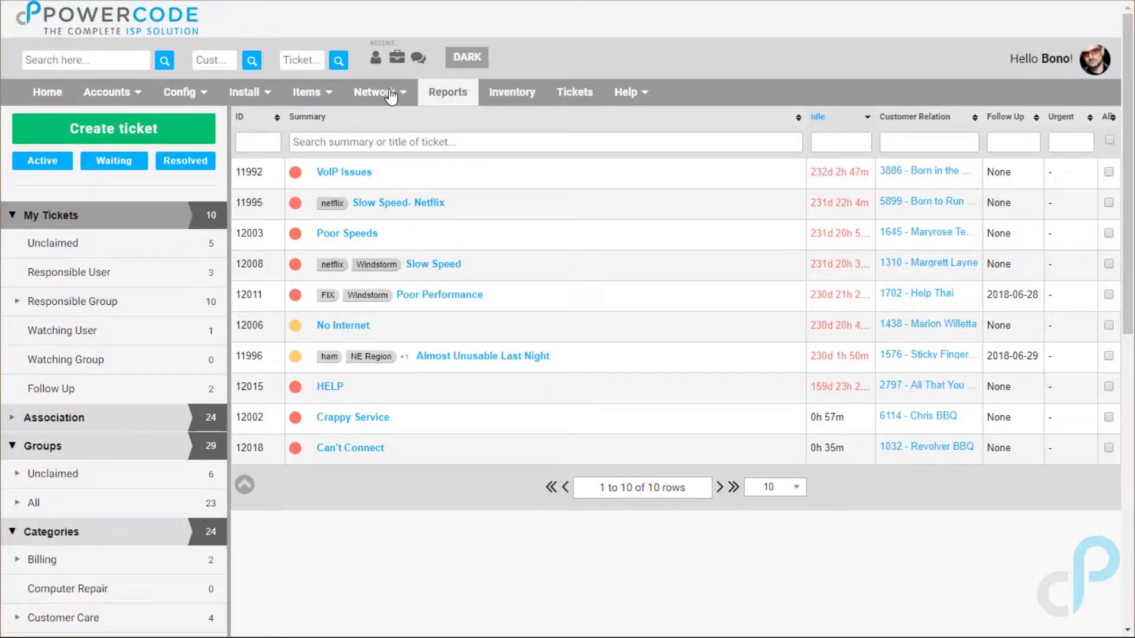
- Start a new ticket without a template and make it an Individual problem
click(169, 135)
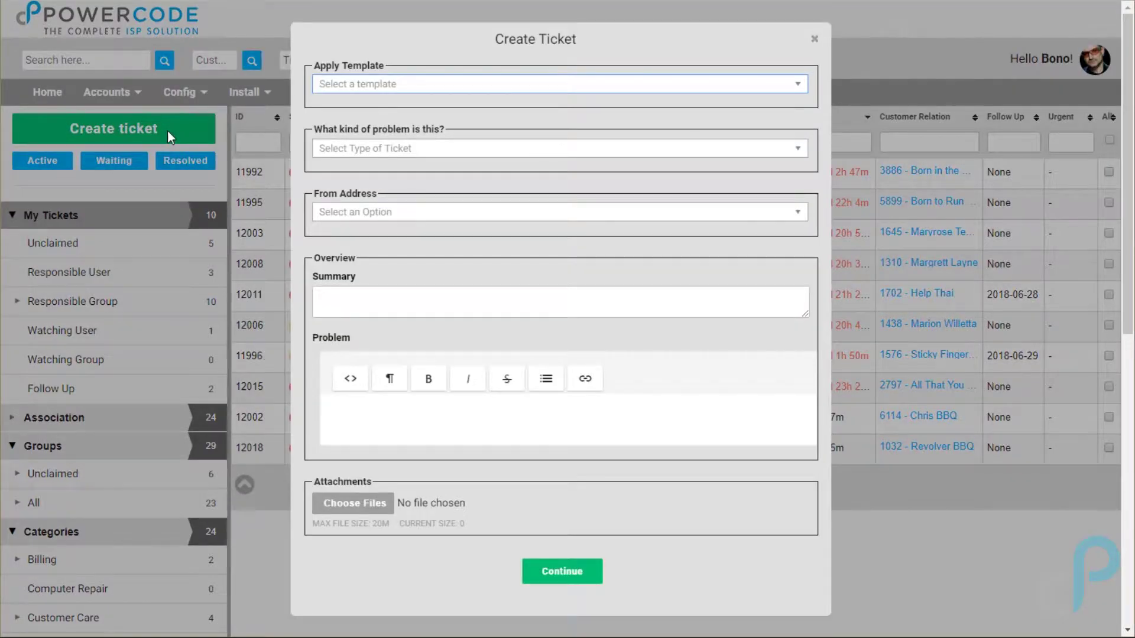
click(448, 88)
click(449, 87)
click(641, 149)
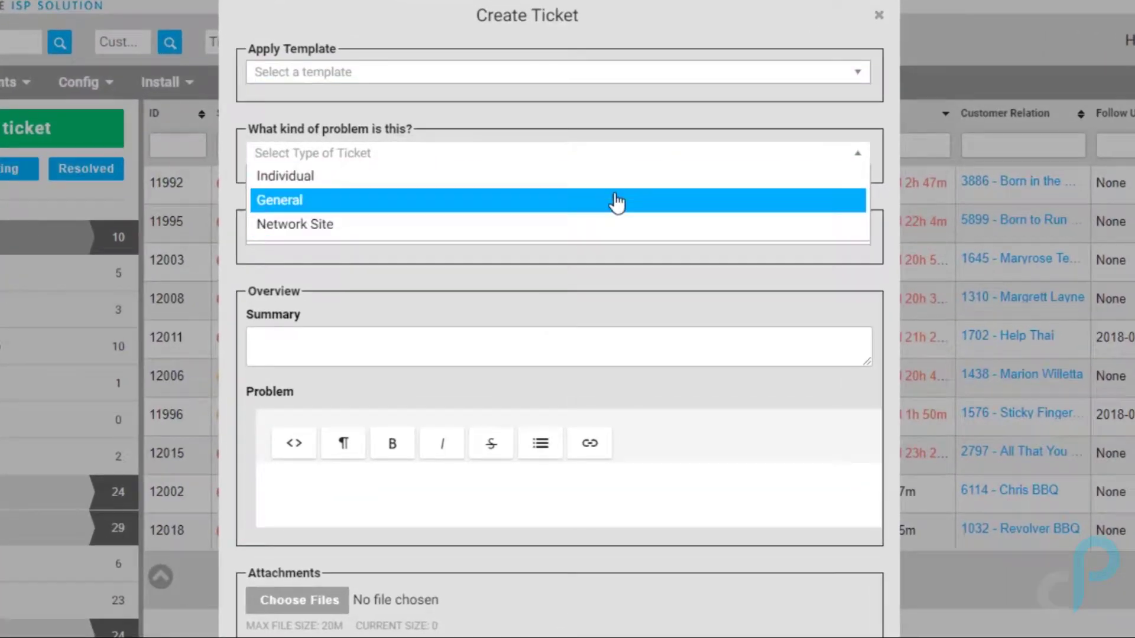
click(613, 186)
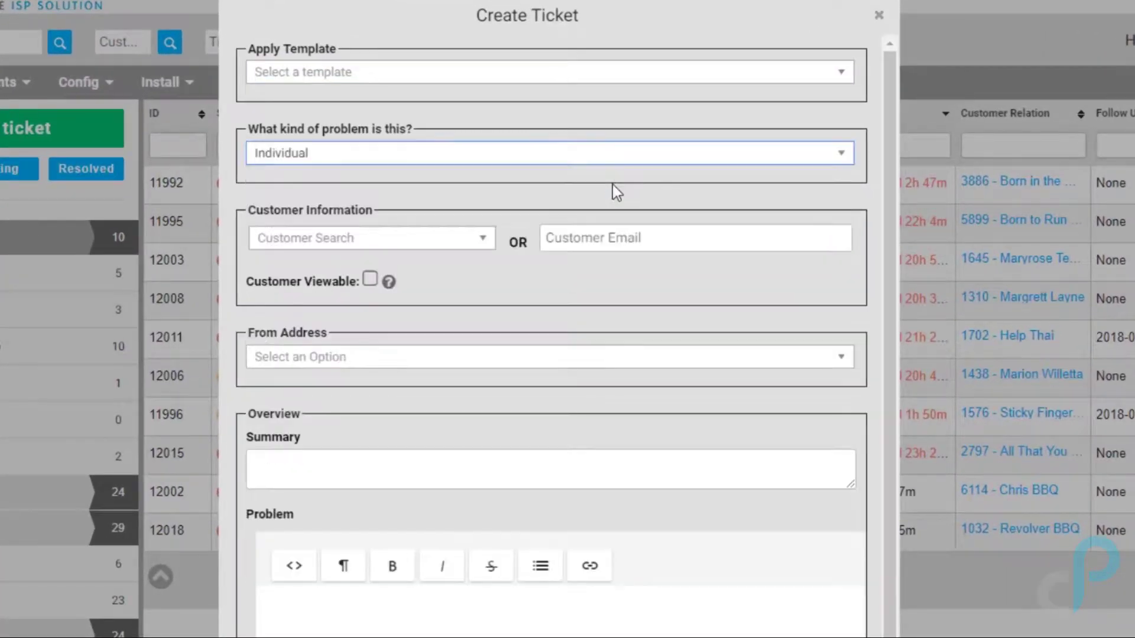
- Attach Revolver BBQ with summary 'Can't connect' and problem 'No internet at all'
click(445, 241)
text(rev)
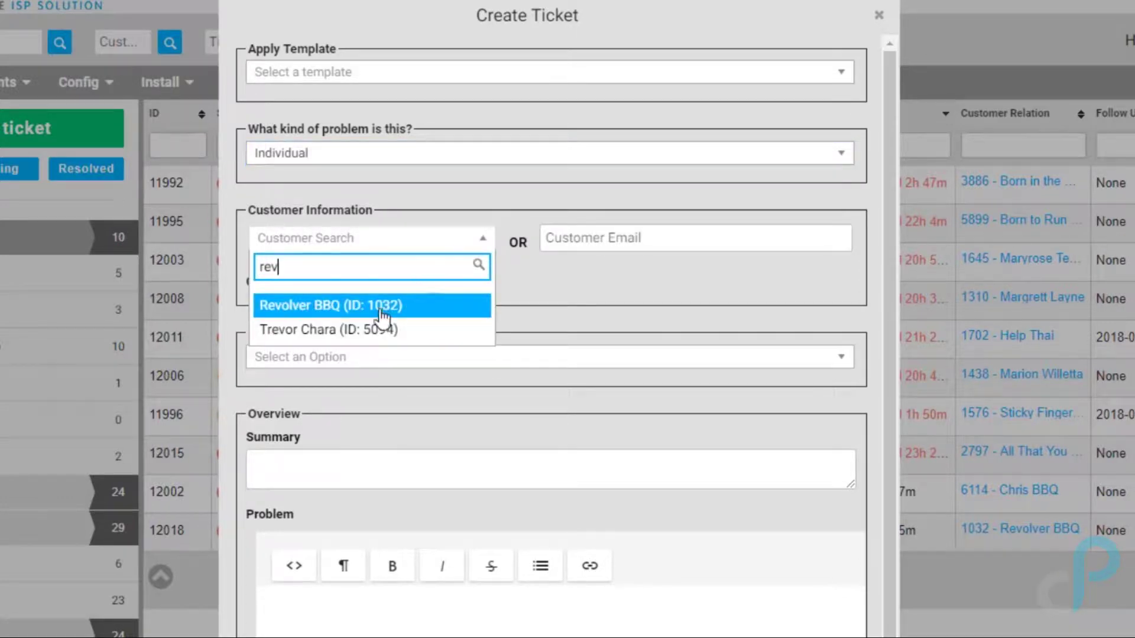
click(381, 313)
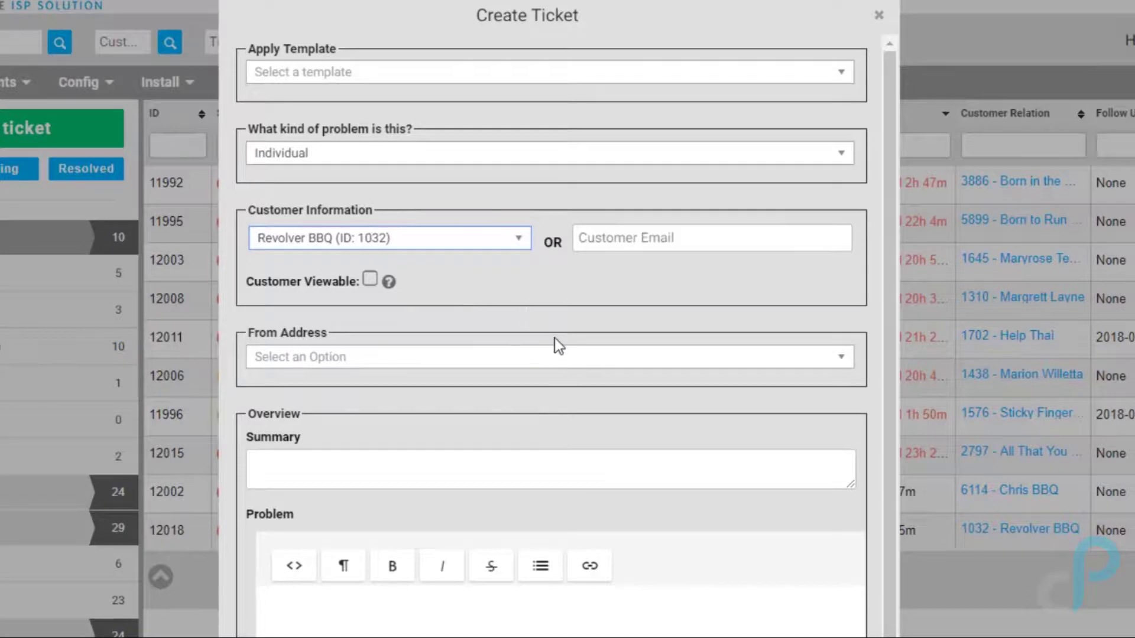
scroll(501, 399, down, 3)
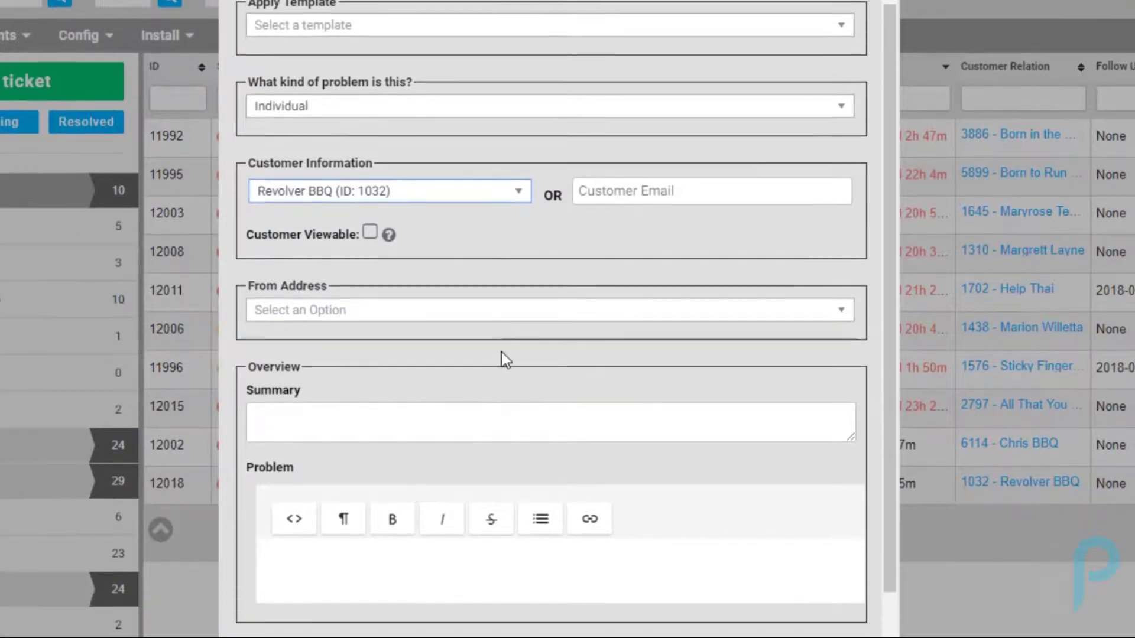
click(465, 274)
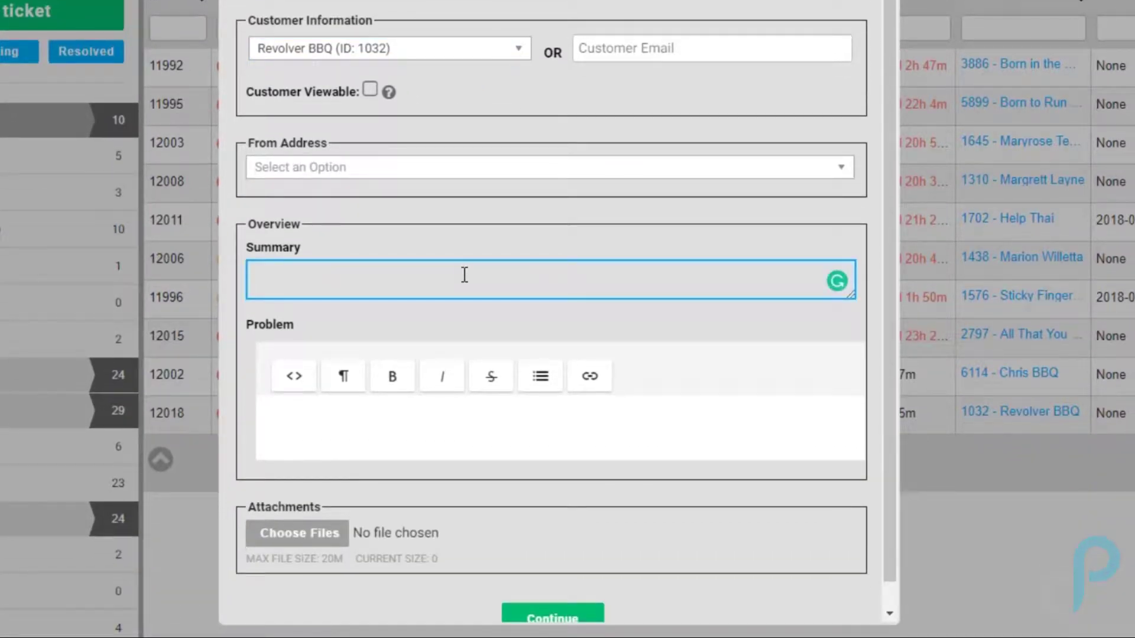
text(Can't connect)
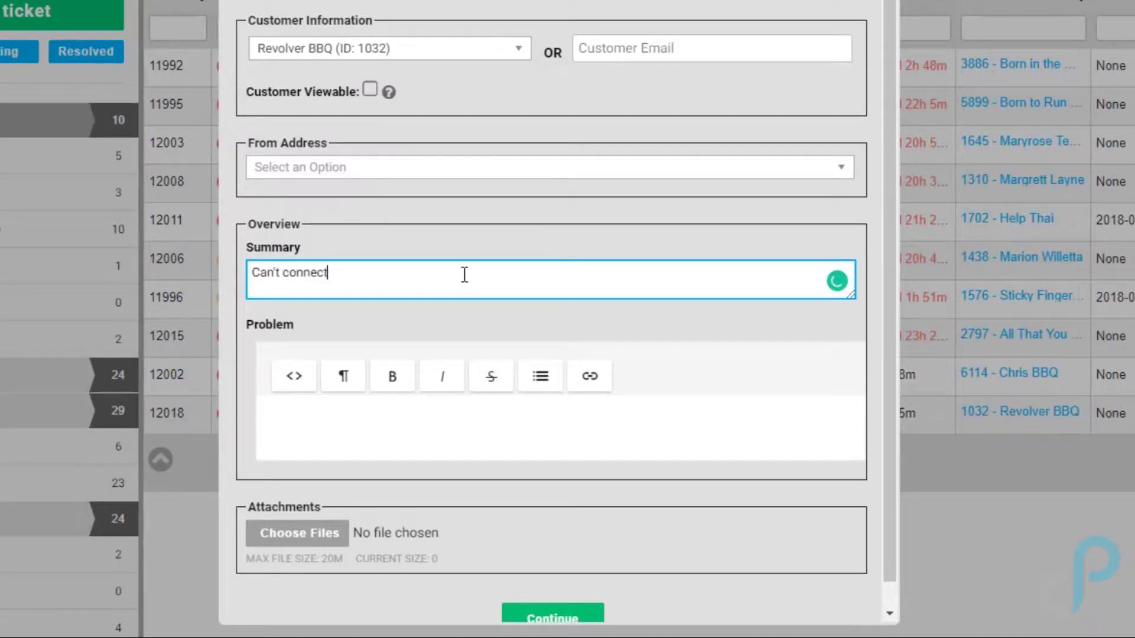
key(Tab)
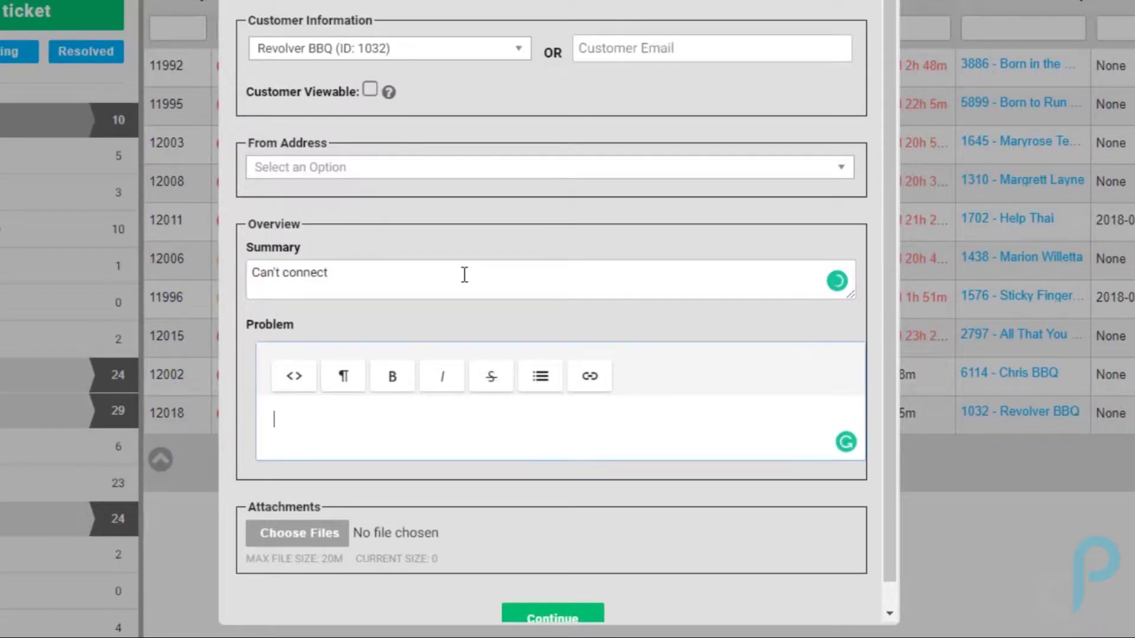
text(No i)
text(nternet at all)
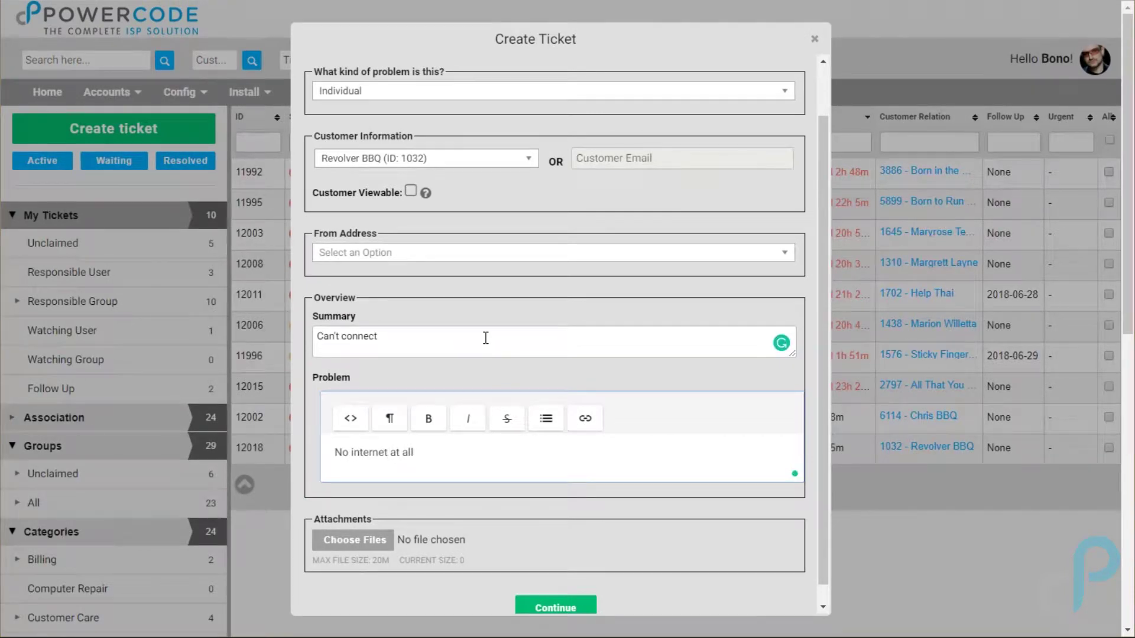
scroll(486, 338, down, 1)
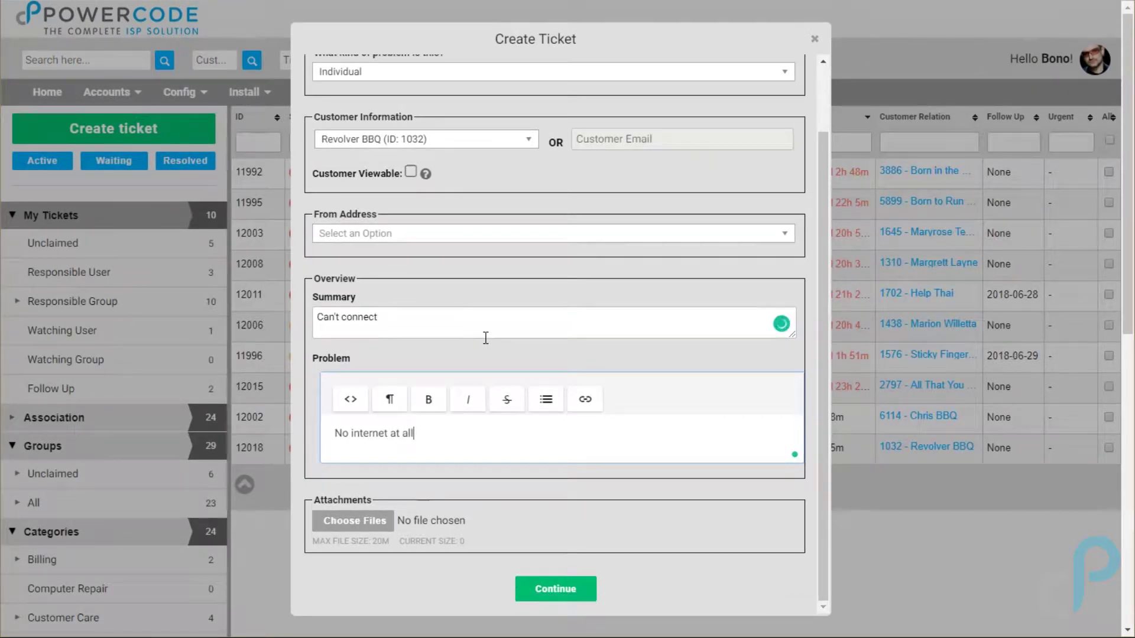
- Continue to responsibilities and assign the ticket's group to Tier 1 Dept
click(556, 589)
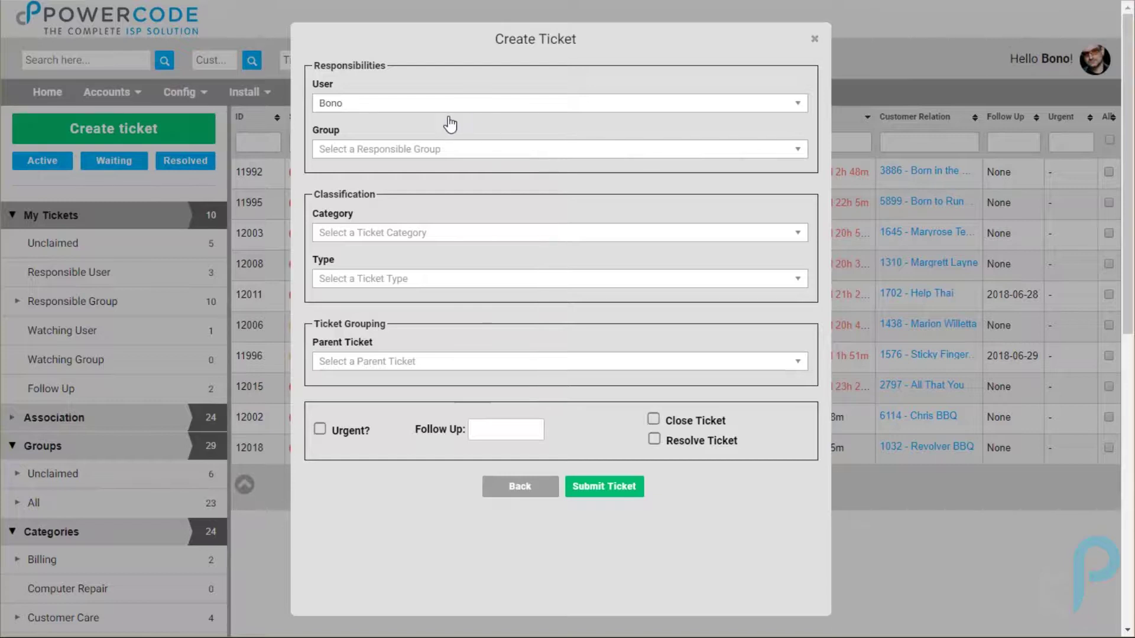
click(517, 155)
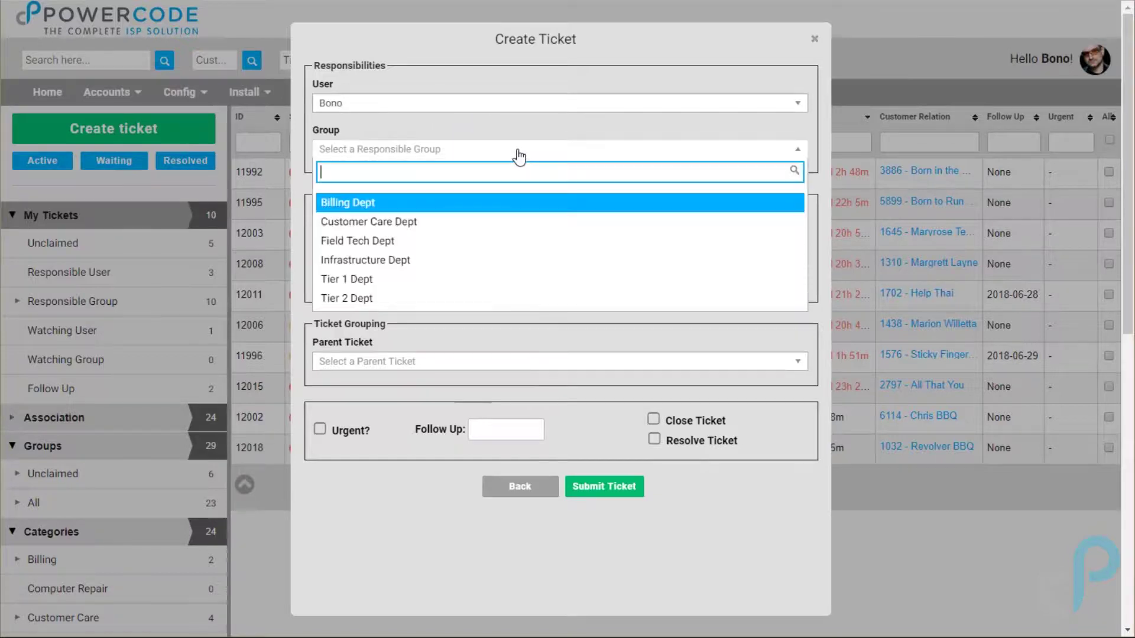
click(388, 279)
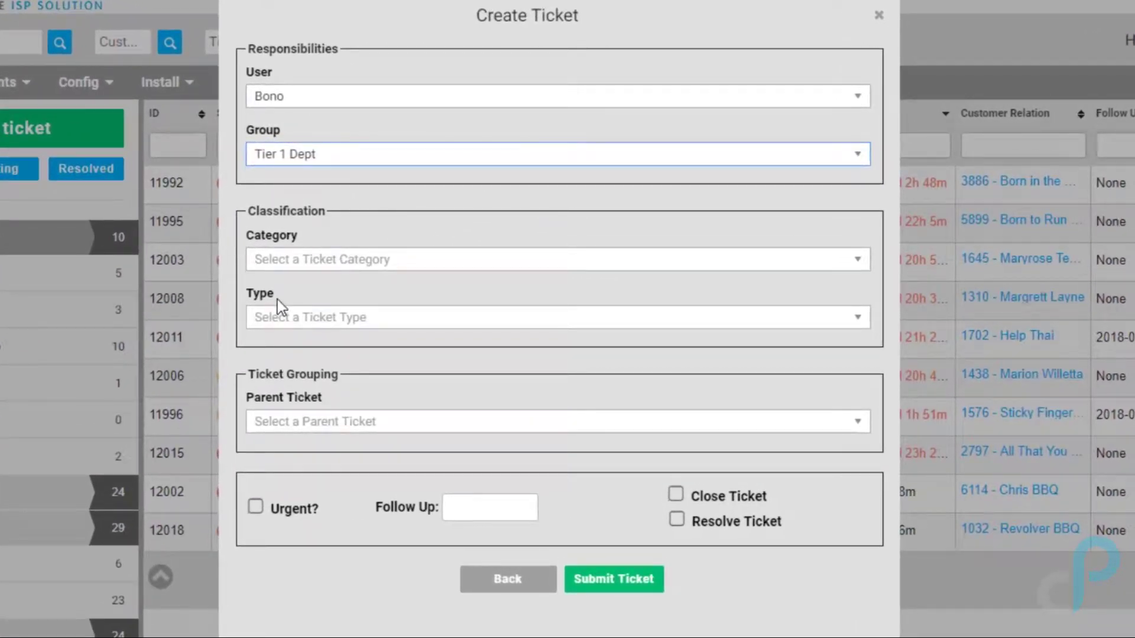
- Classify the ticket as Support / No Internet and submit it as ticket 12019
click(307, 272)
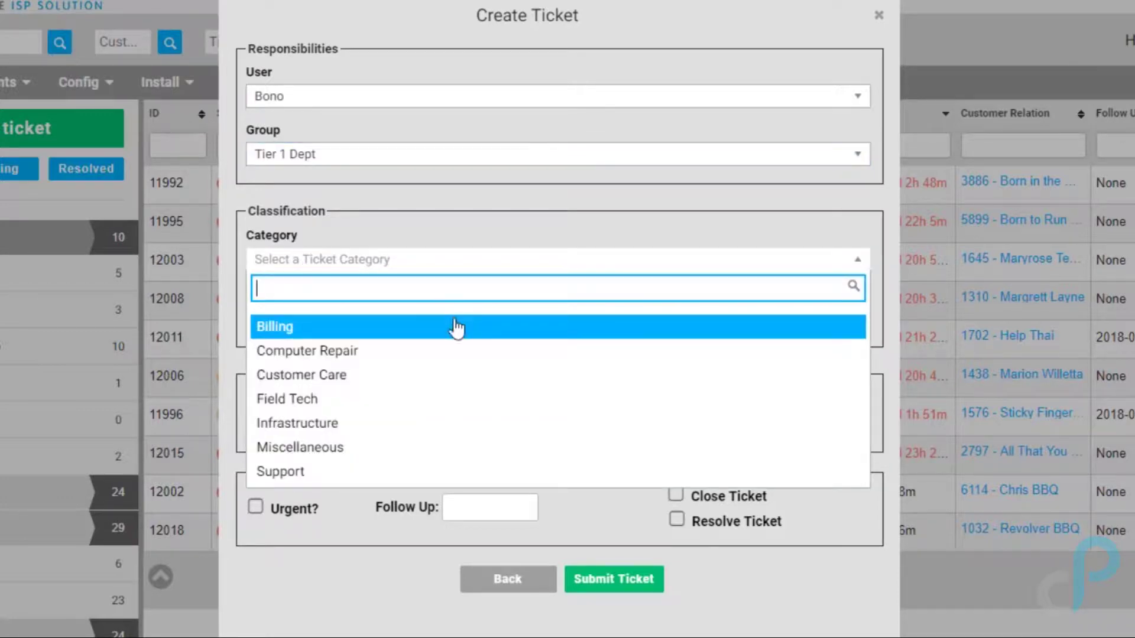
click(421, 332)
click(427, 322)
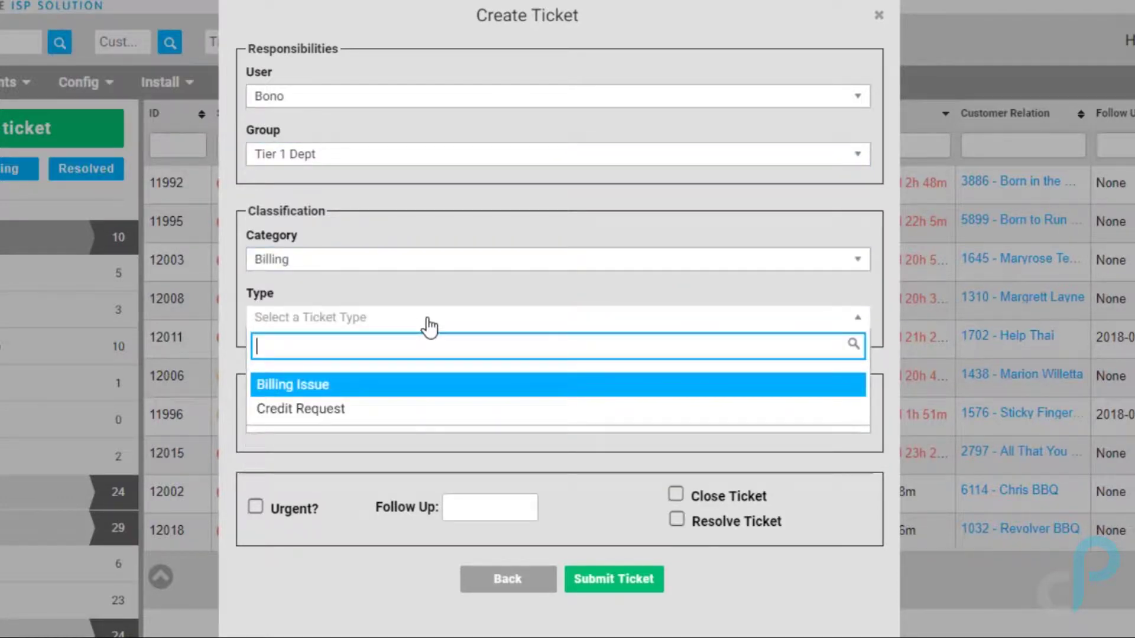
click(439, 271)
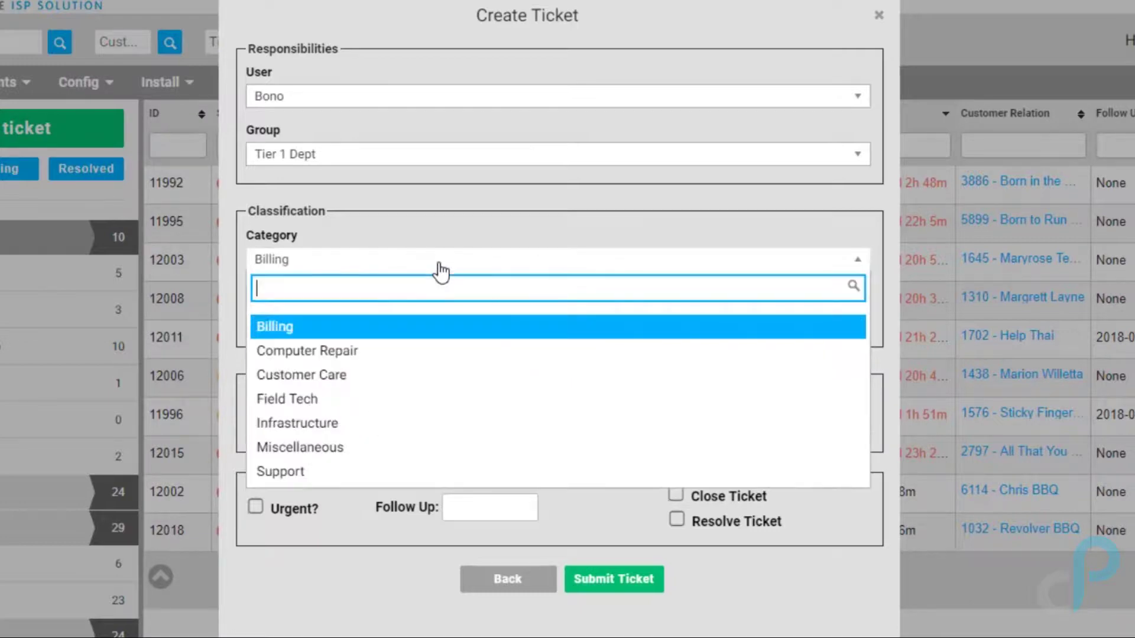
click(318, 471)
click(383, 323)
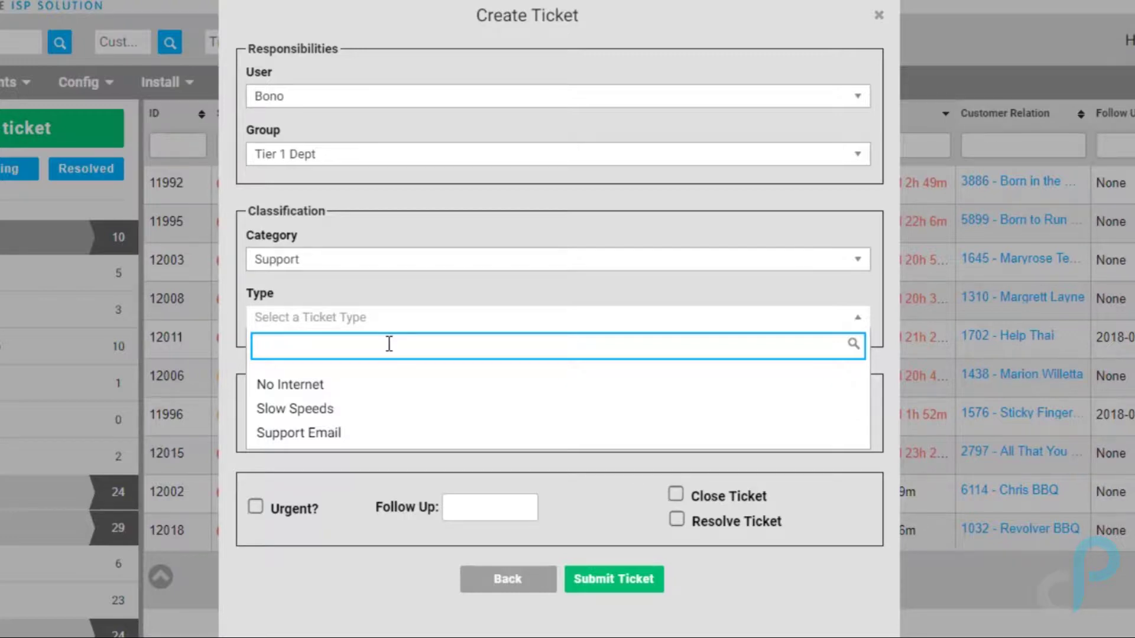
click(380, 390)
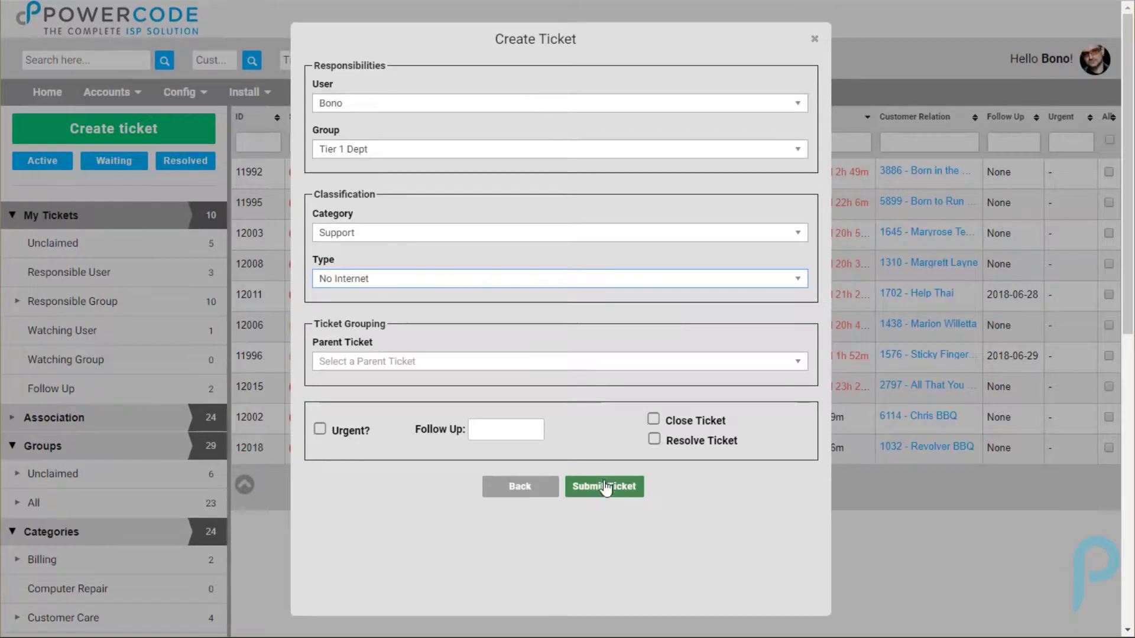
click(607, 512)
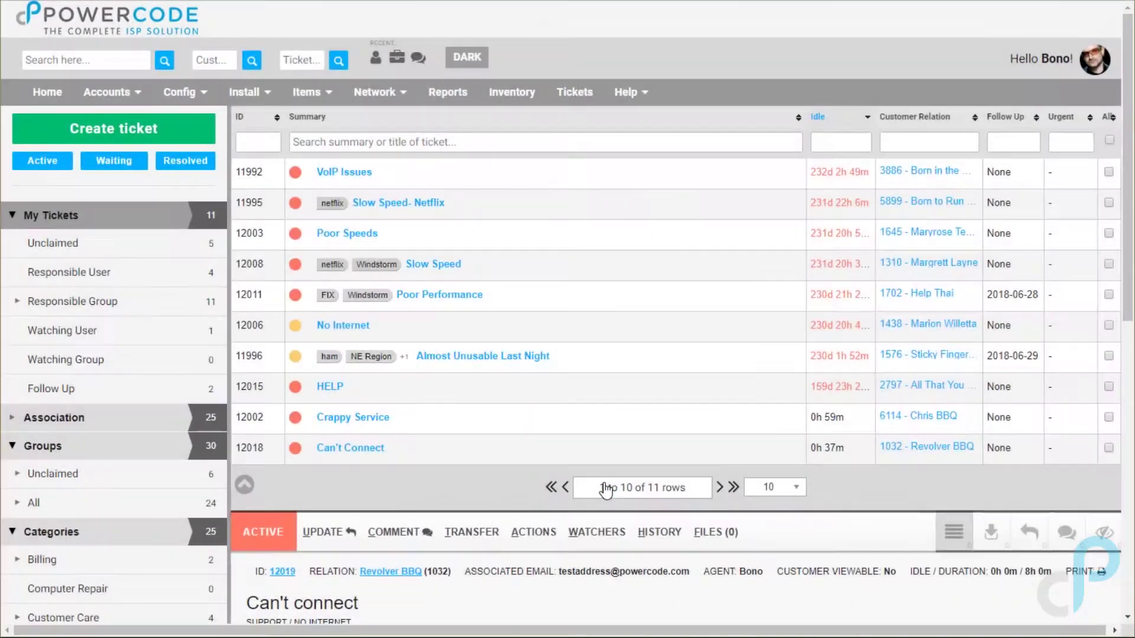
- Collapse My Tickets, expand Groups > All, and expand the Customer Care subcategories
click(13, 216)
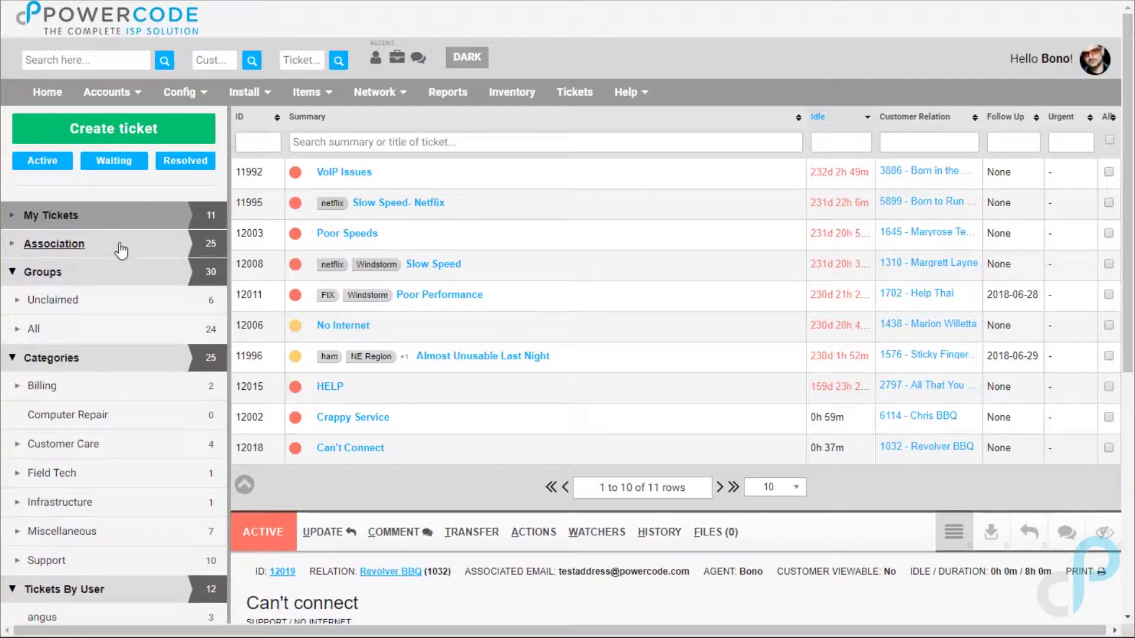
click(21, 331)
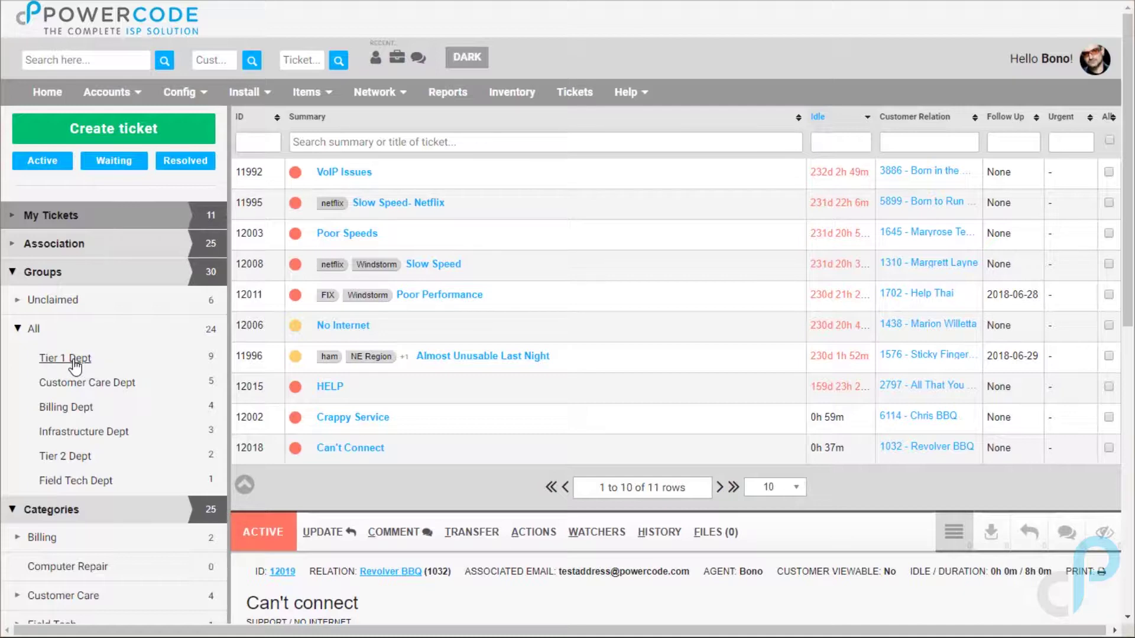
scroll(115, 374, down, 2)
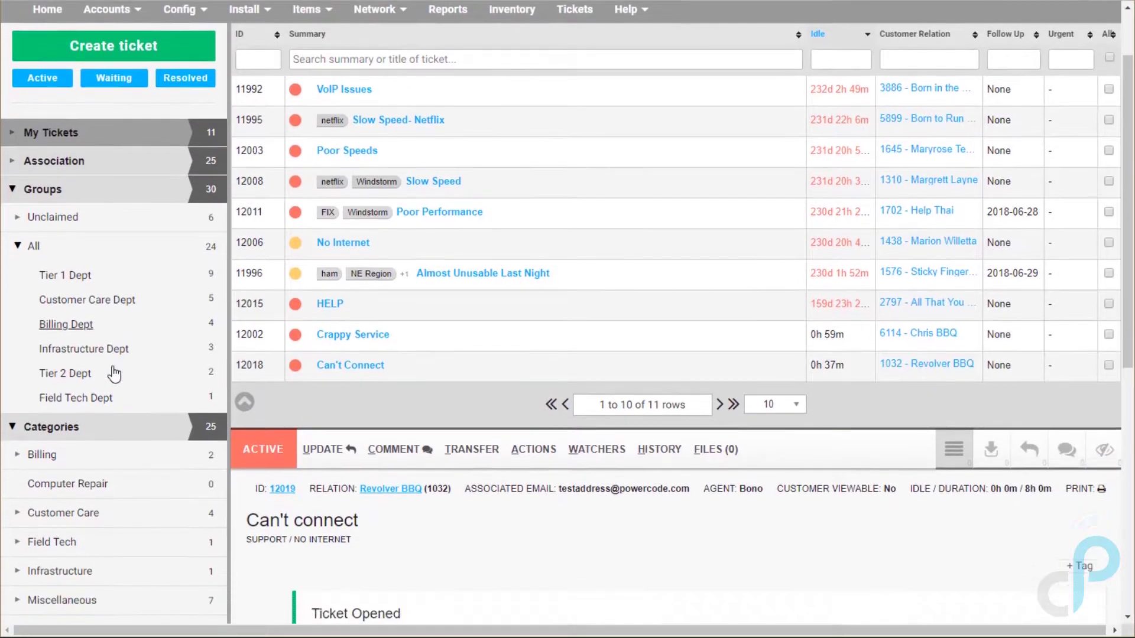
scroll(114, 373, down, 2)
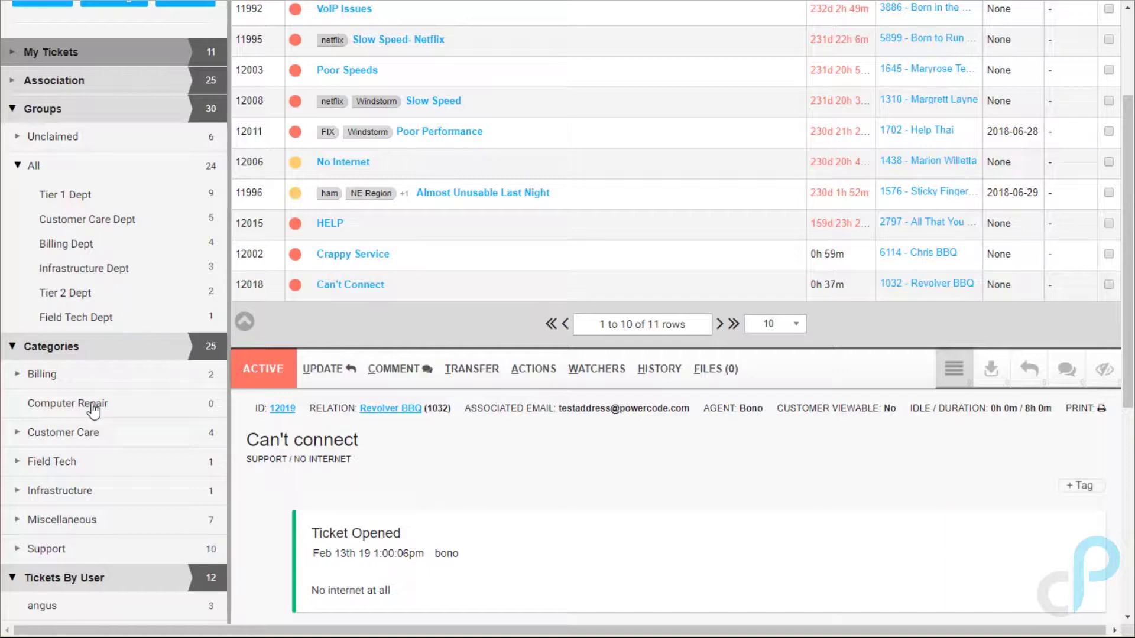
click(18, 433)
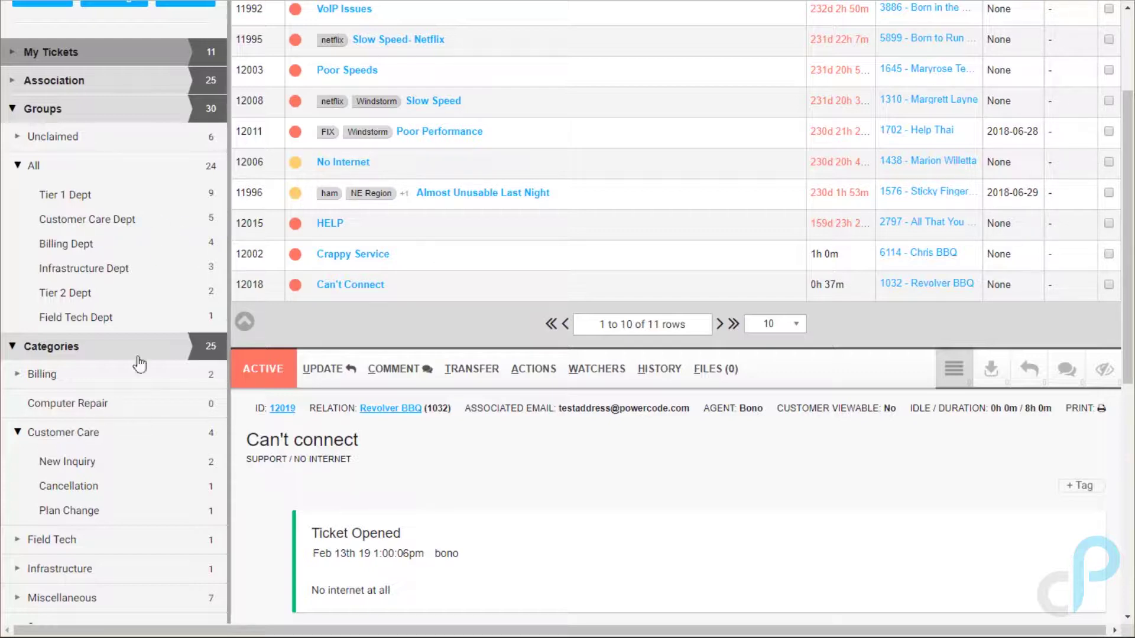
- List Customer Care Dept tickets and read the history of ticket 11999 Slow Speed
click(129, 224)
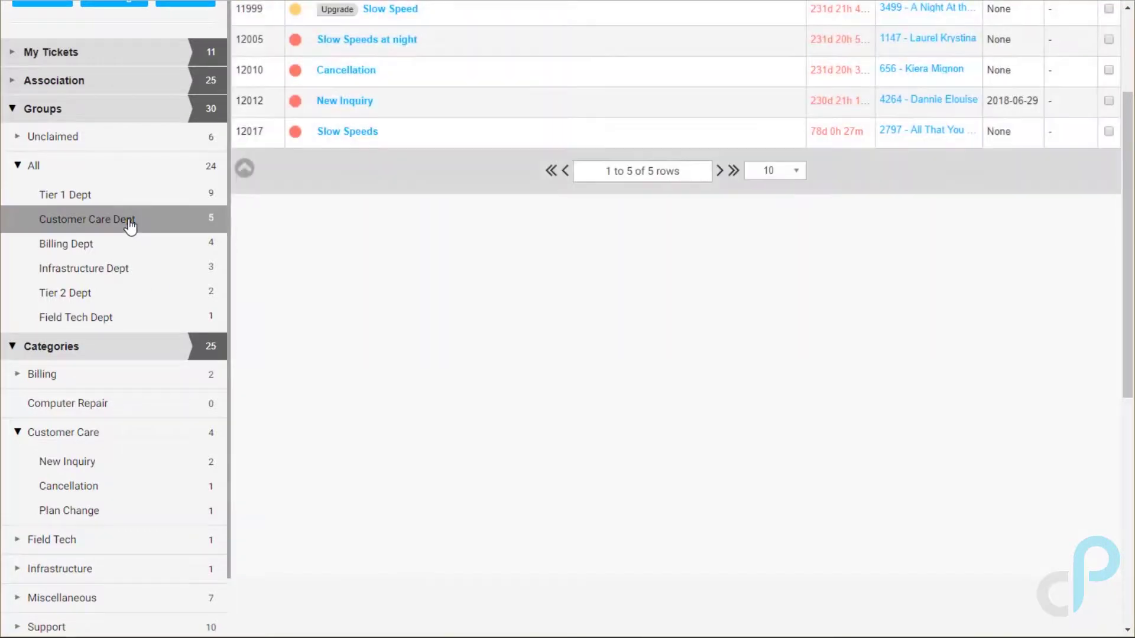
scroll(352, 247, up, 3)
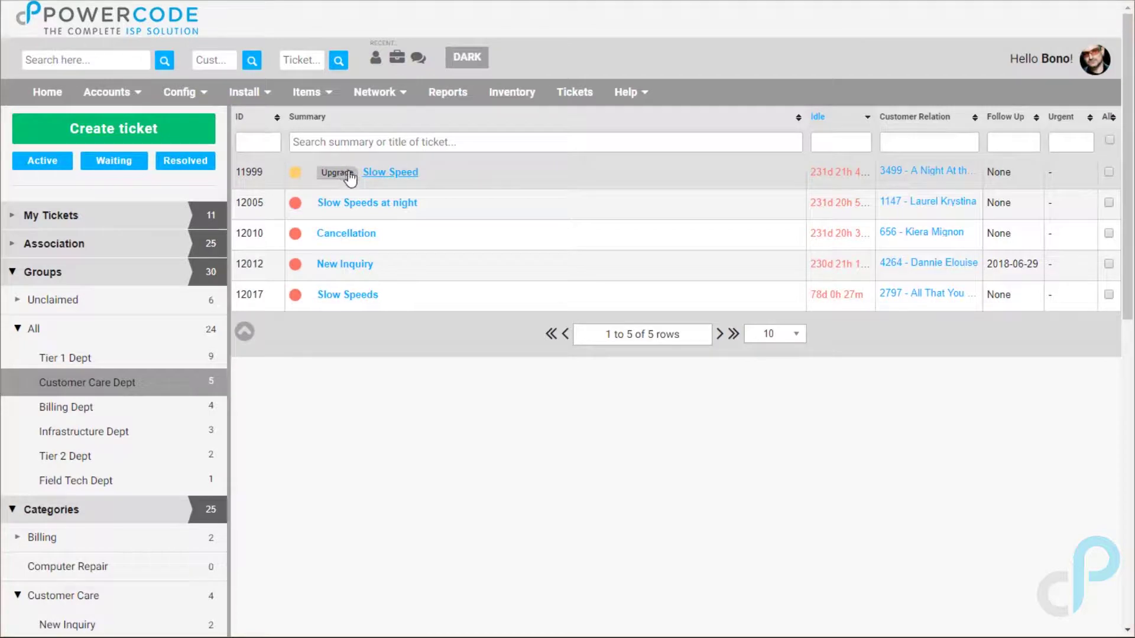
click(394, 175)
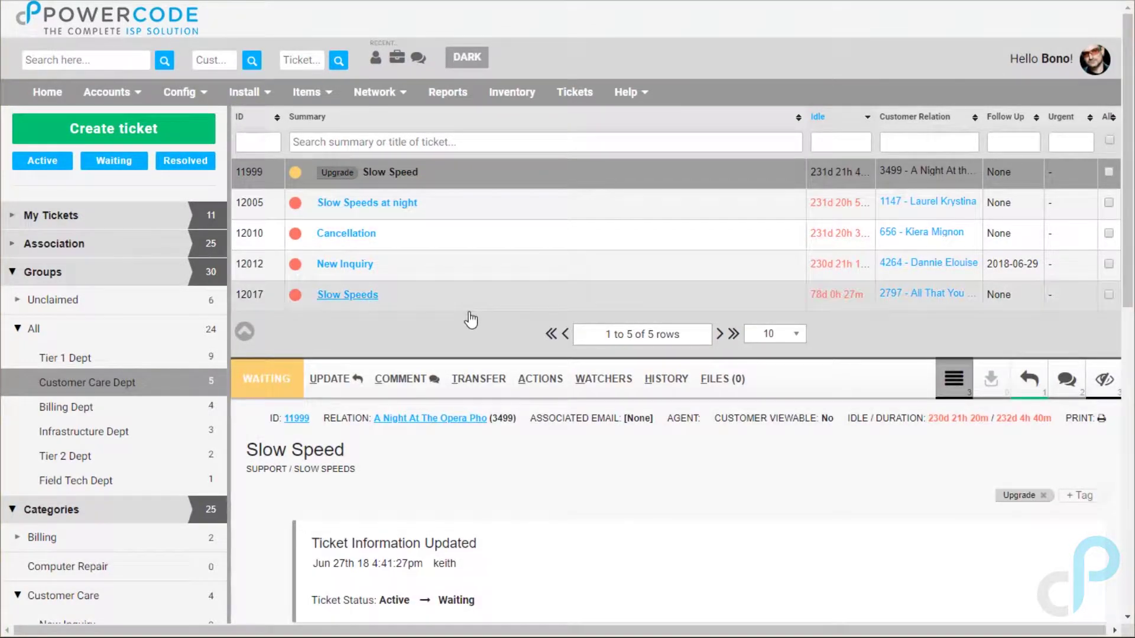
scroll(469, 316, down, 2)
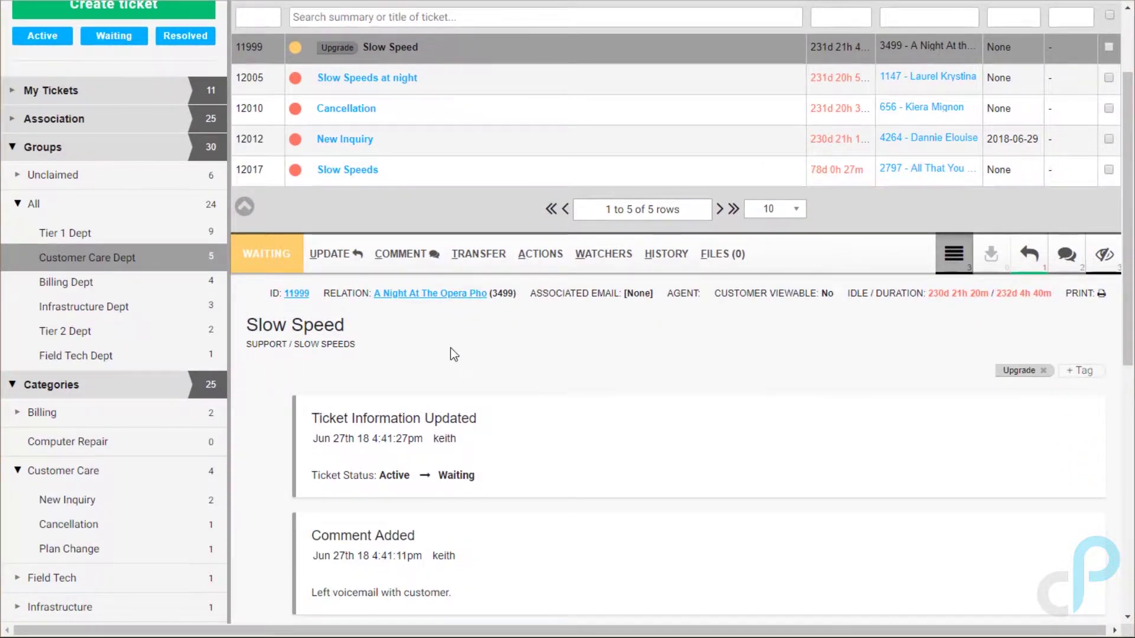
scroll(450, 348, down, 8)
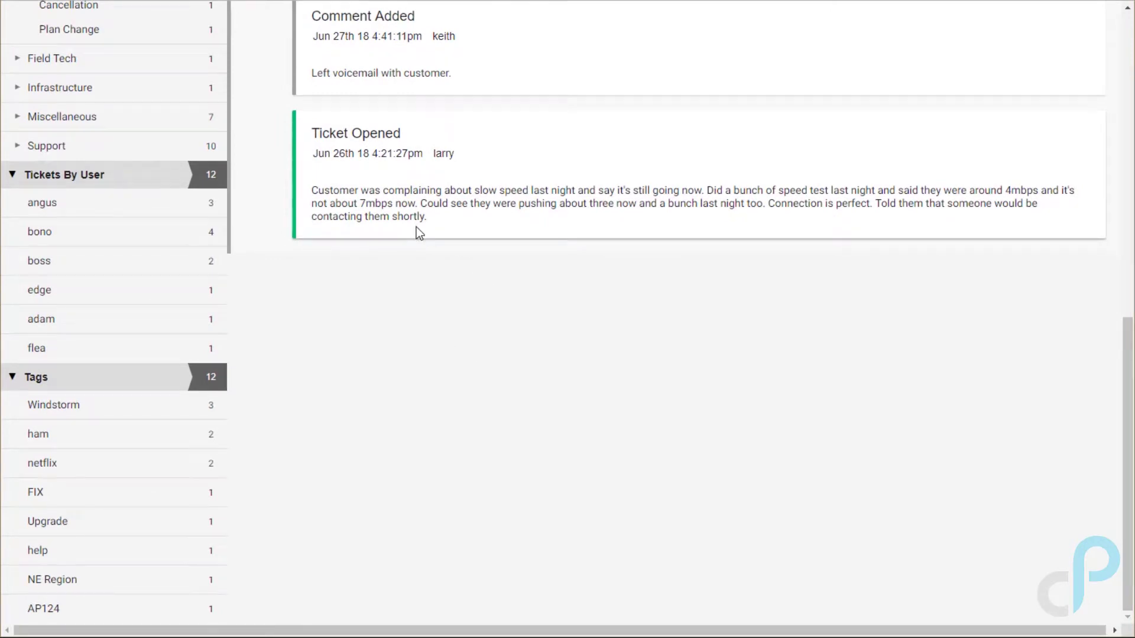
scroll(520, 188, up, 3)
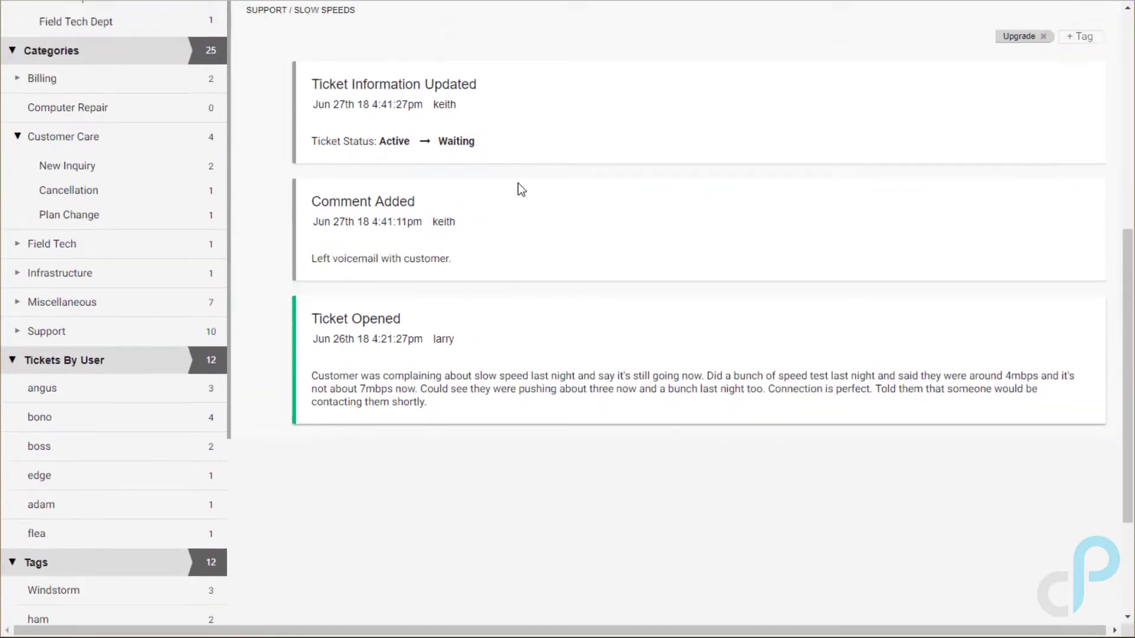
scroll(520, 187, up, 6)
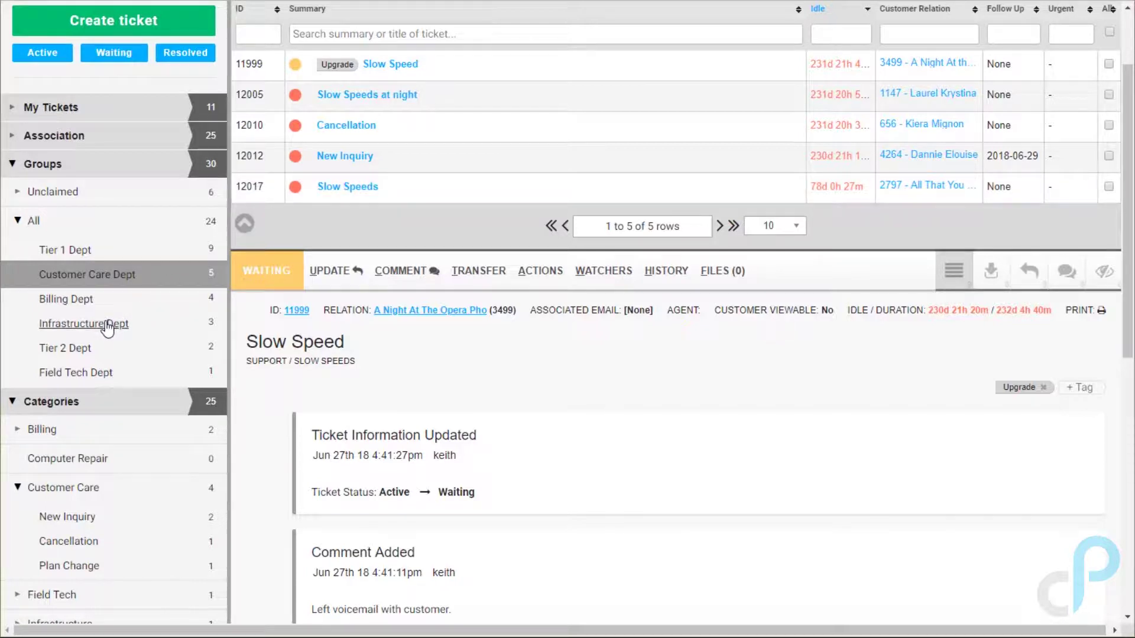
- Expand Infrastructure and list its subcategory's single ticket, 12014 'Tower climb relaign'
scroll(108, 329, down, 4)
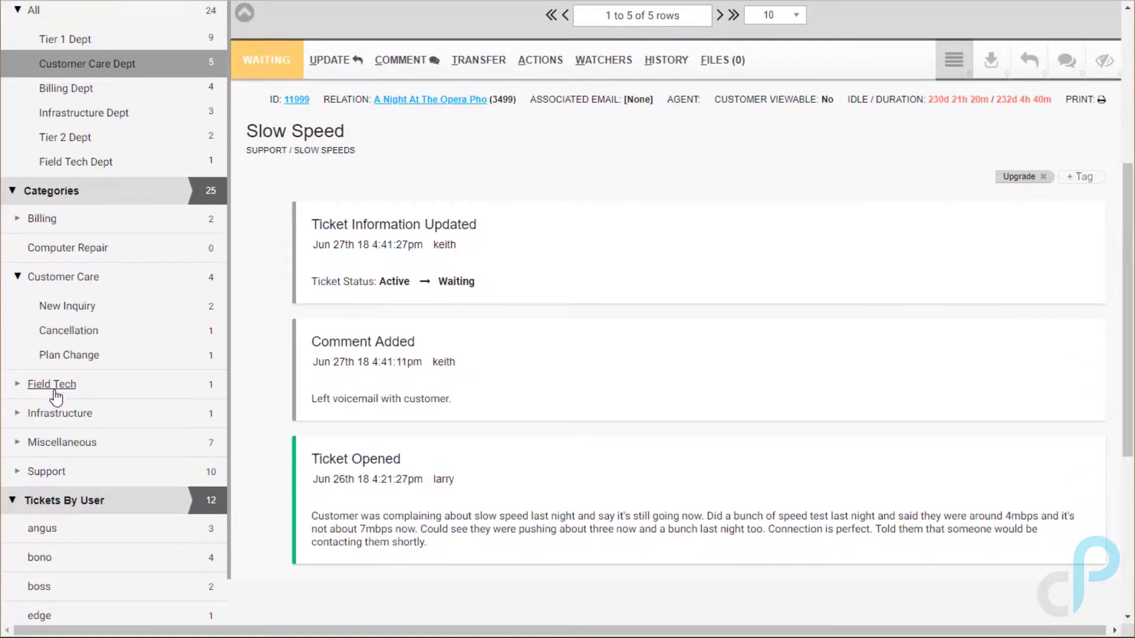
click(36, 420)
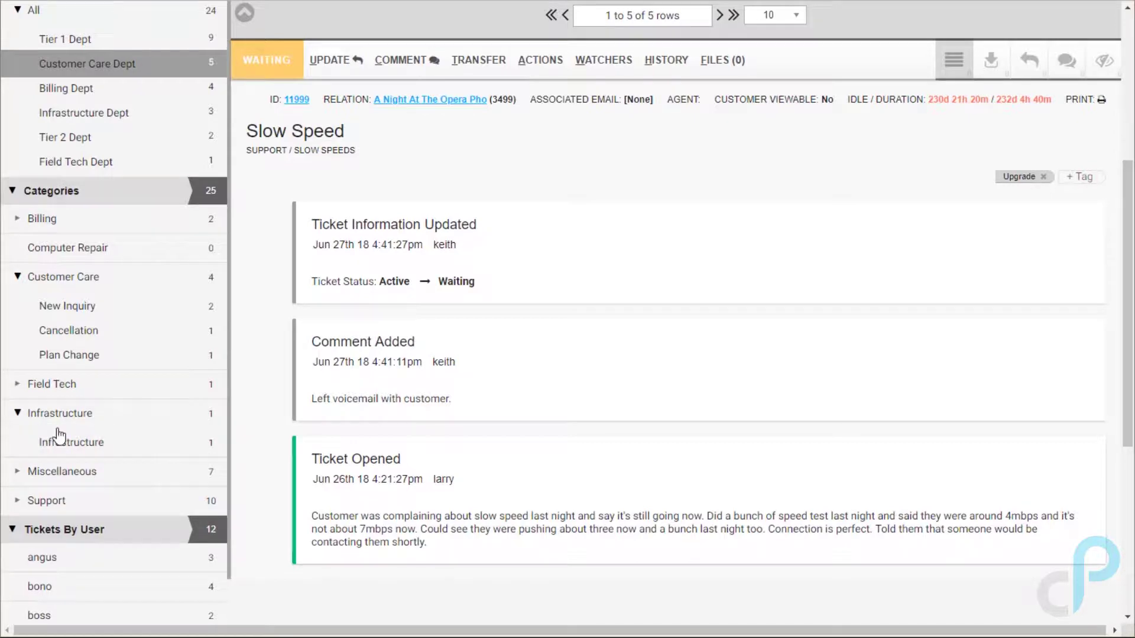
click(99, 445)
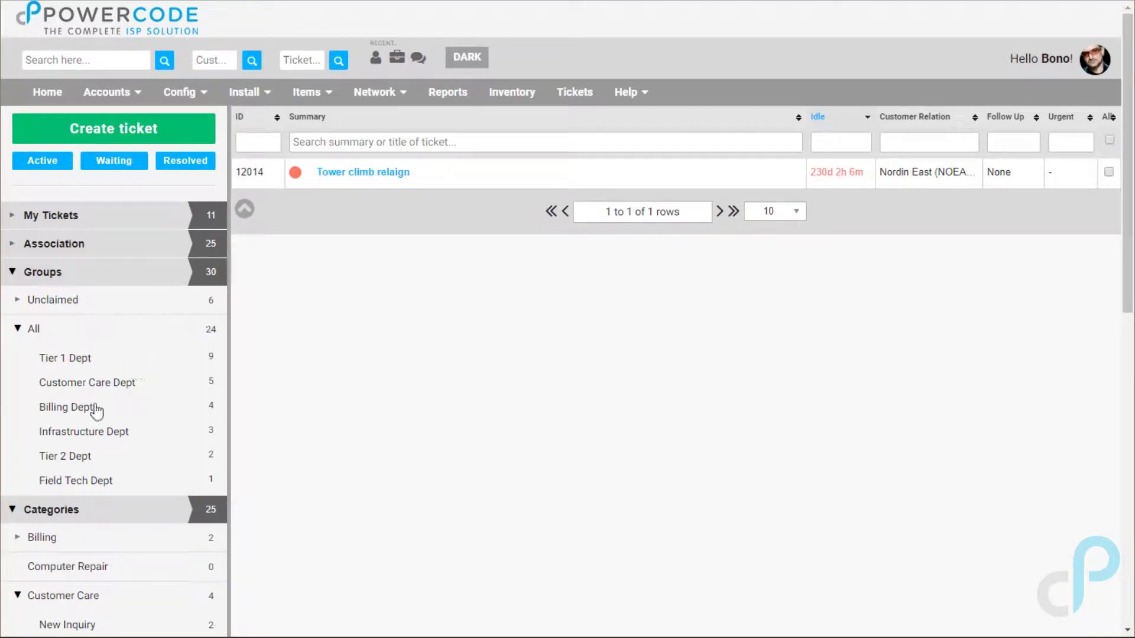
- List Infrastructure Dept tickets, open urgent ticket 11997, then show My Tickets' unclaimed tickets
click(62, 437)
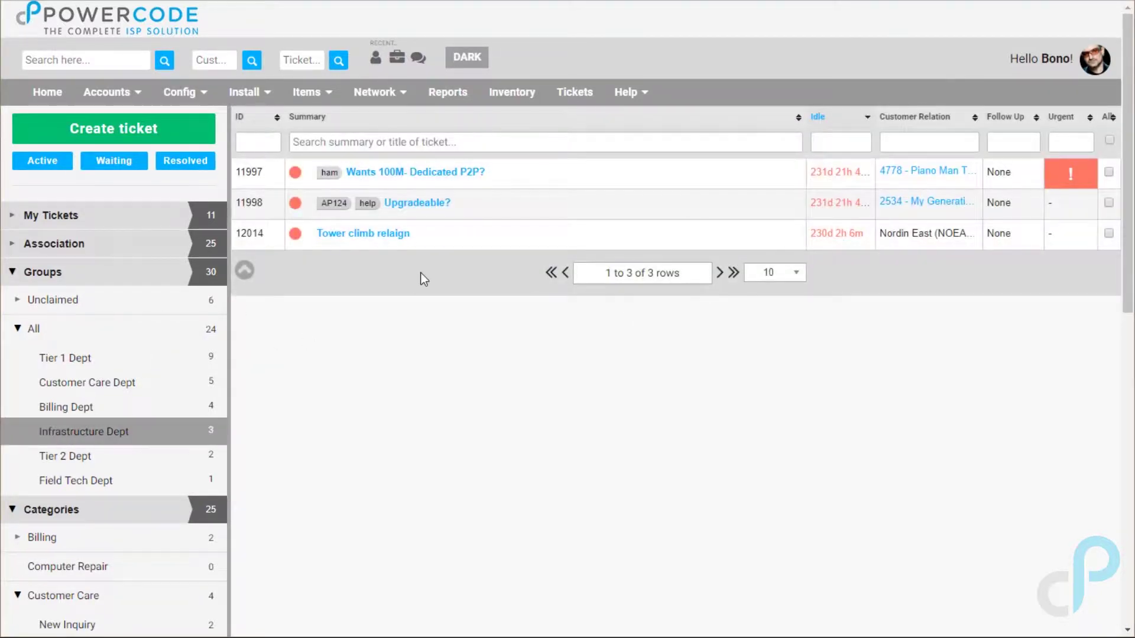
click(431, 172)
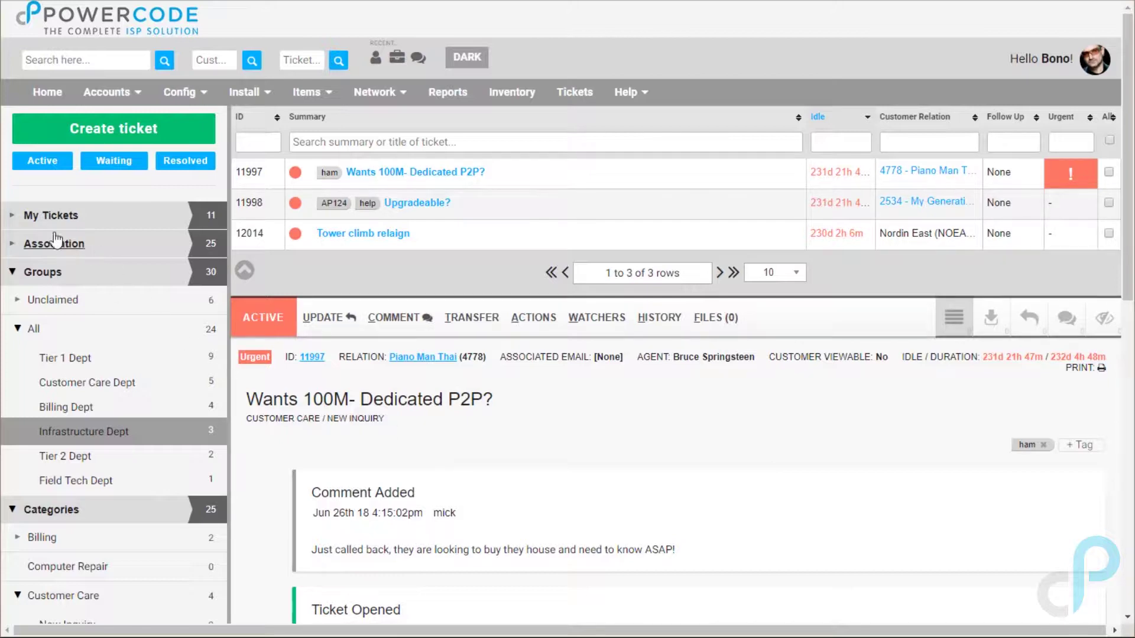
click(13, 216)
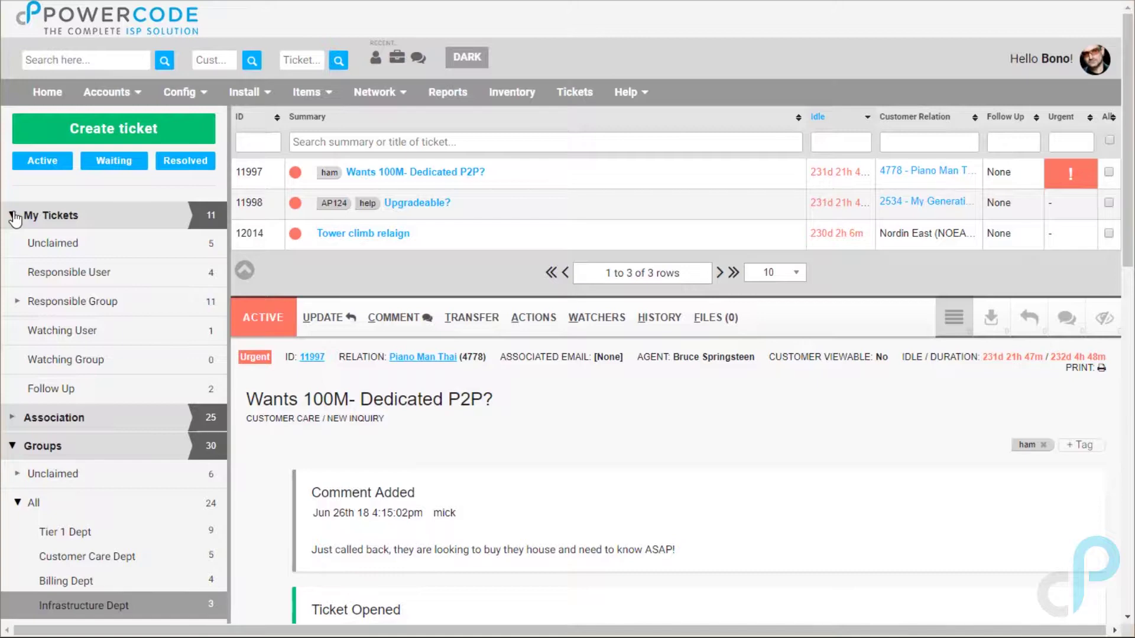
click(68, 247)
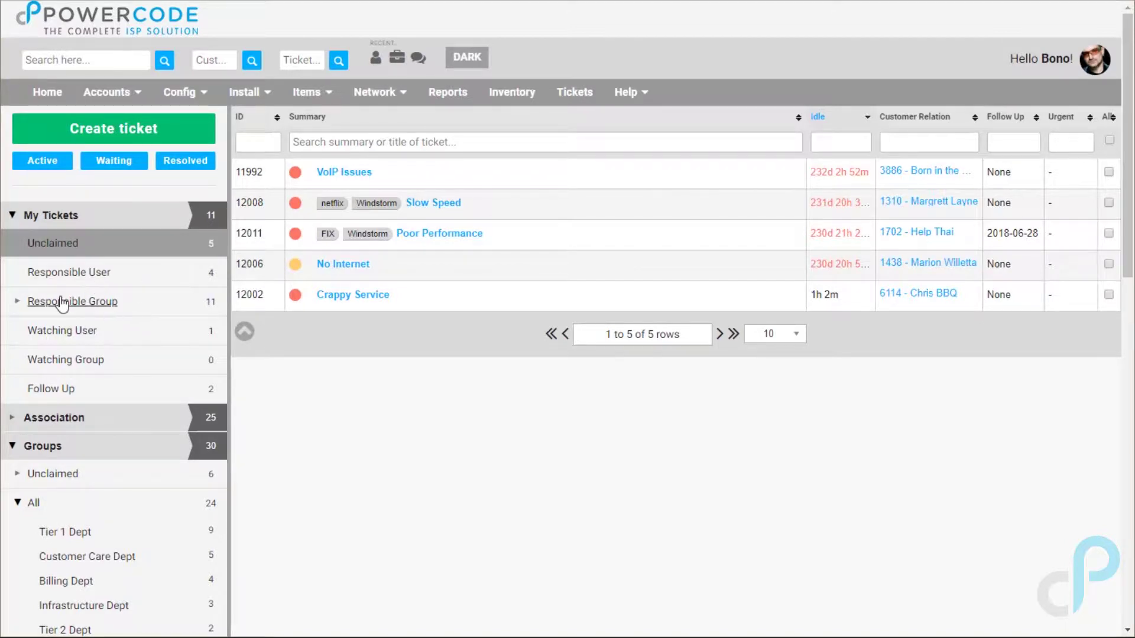
- Expand Responsible Group to reveal Tier 1 Dept (9) and Tier 2 Dept (2)
click(17, 302)
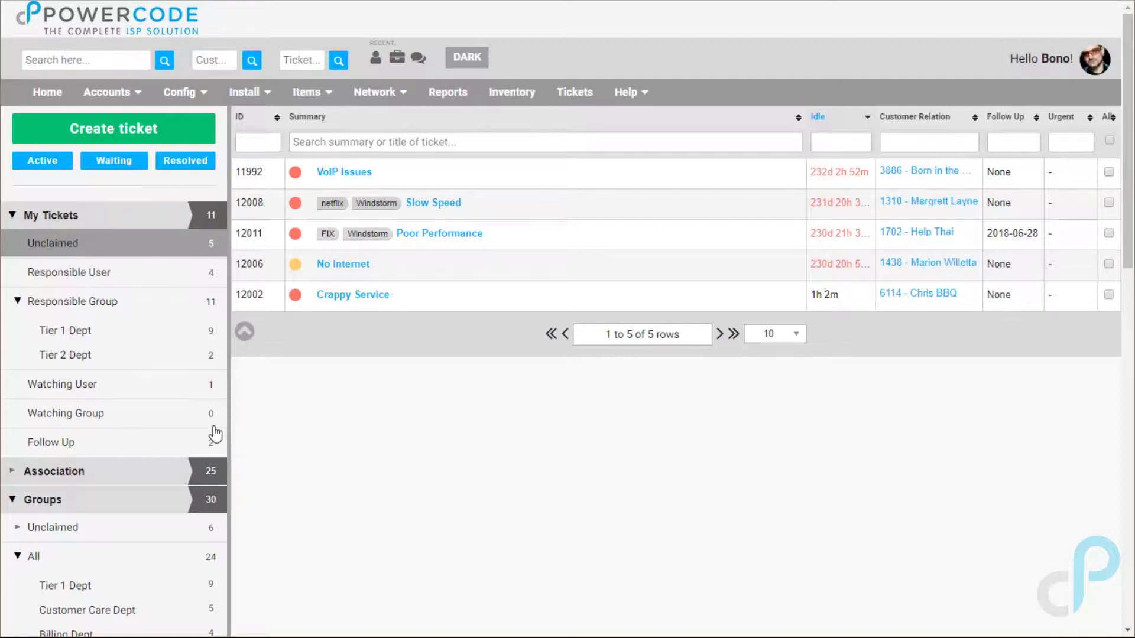
- Return to All That You Can't Leave Behind BBQ's overview via Recent Customers and scroll through it
click(373, 93)
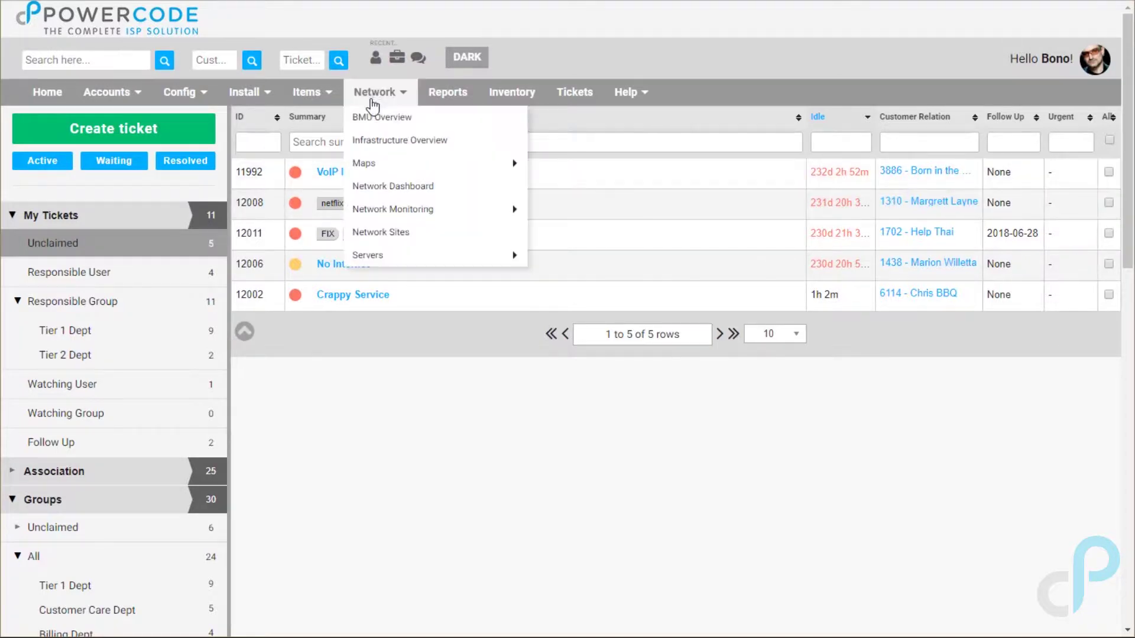
mouse_move(375, 58)
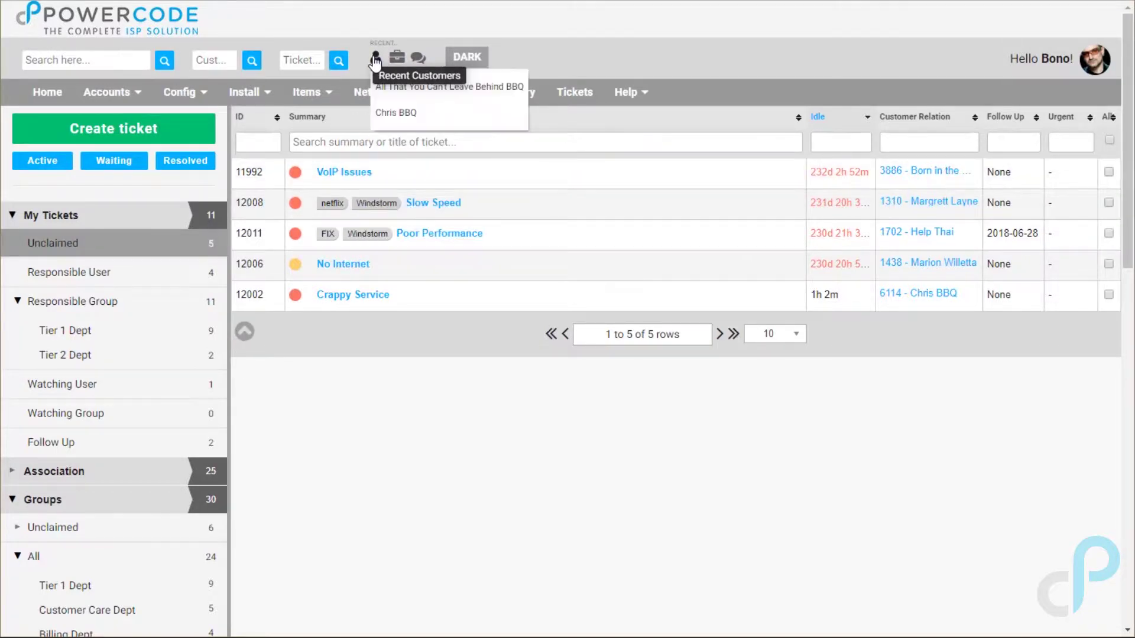
click(400, 89)
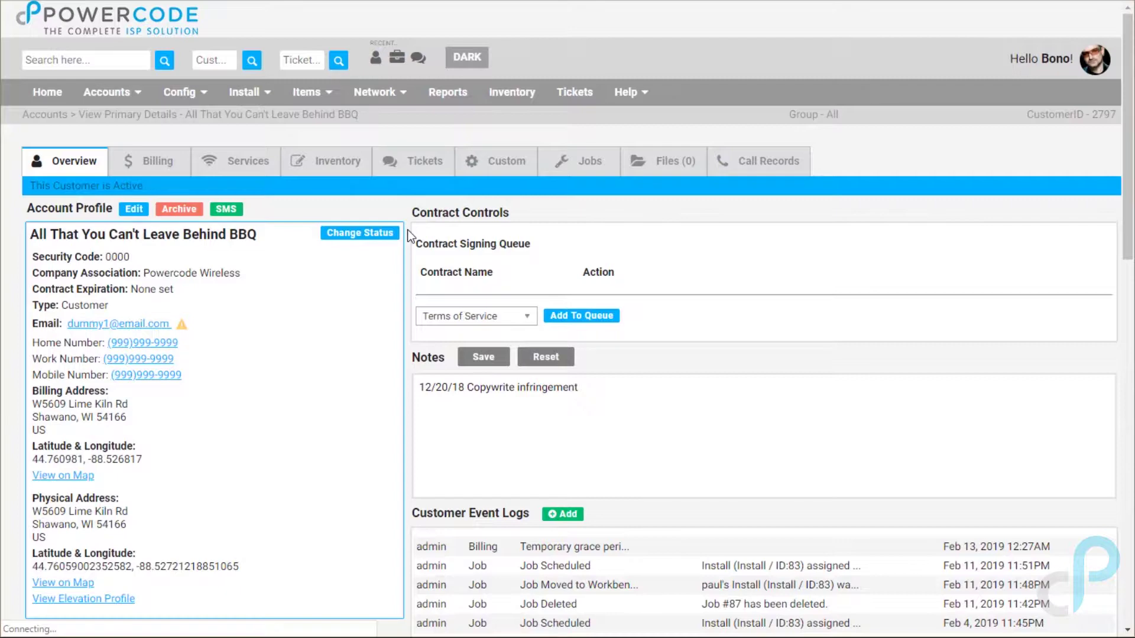
scroll(407, 230, down, 4)
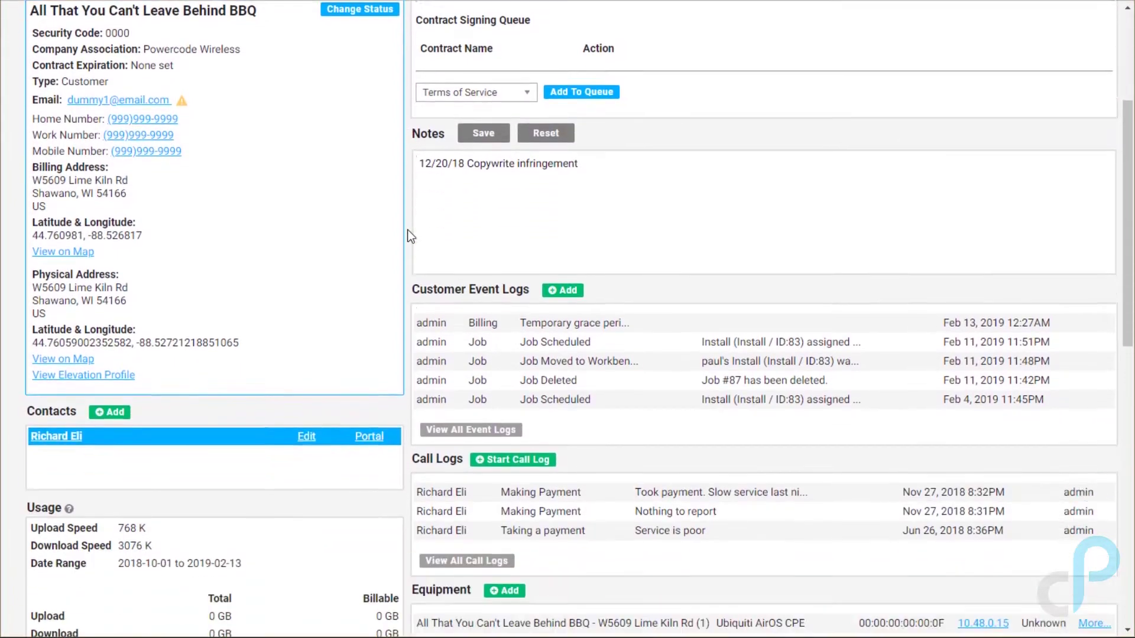
scroll(408, 230, down, 5)
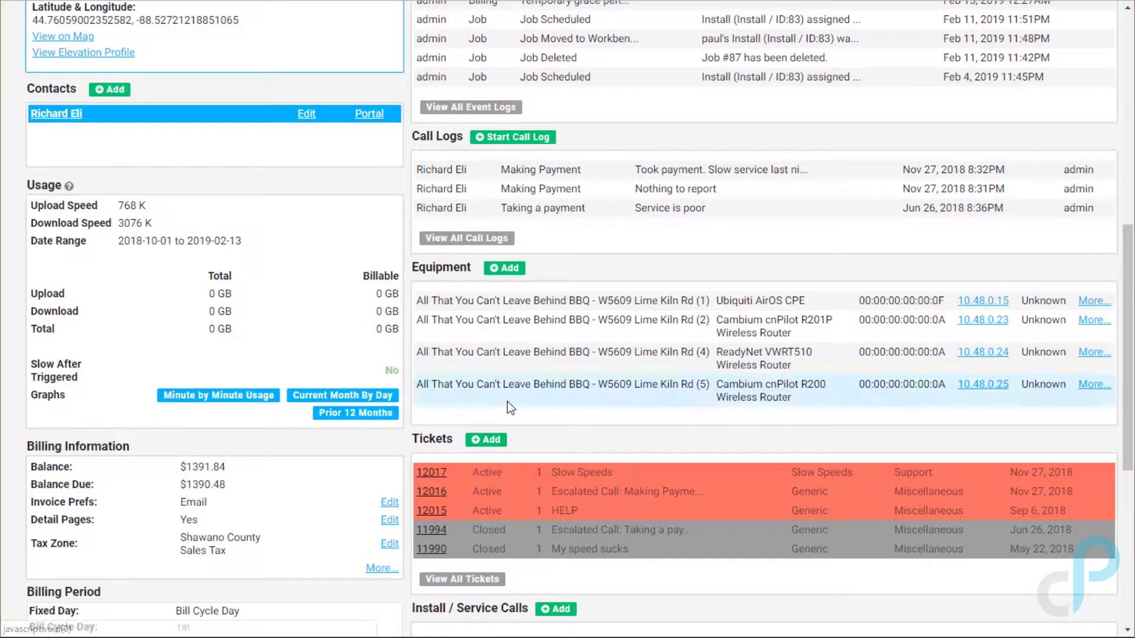
scroll(507, 403, up, 3)
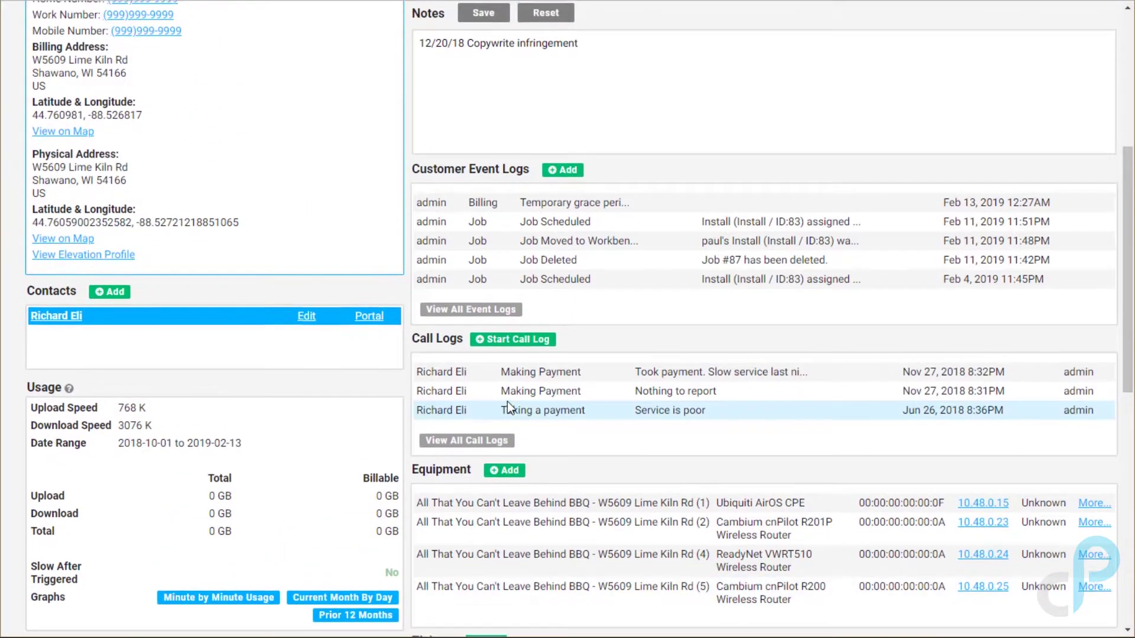
scroll(507, 403, up, 1)
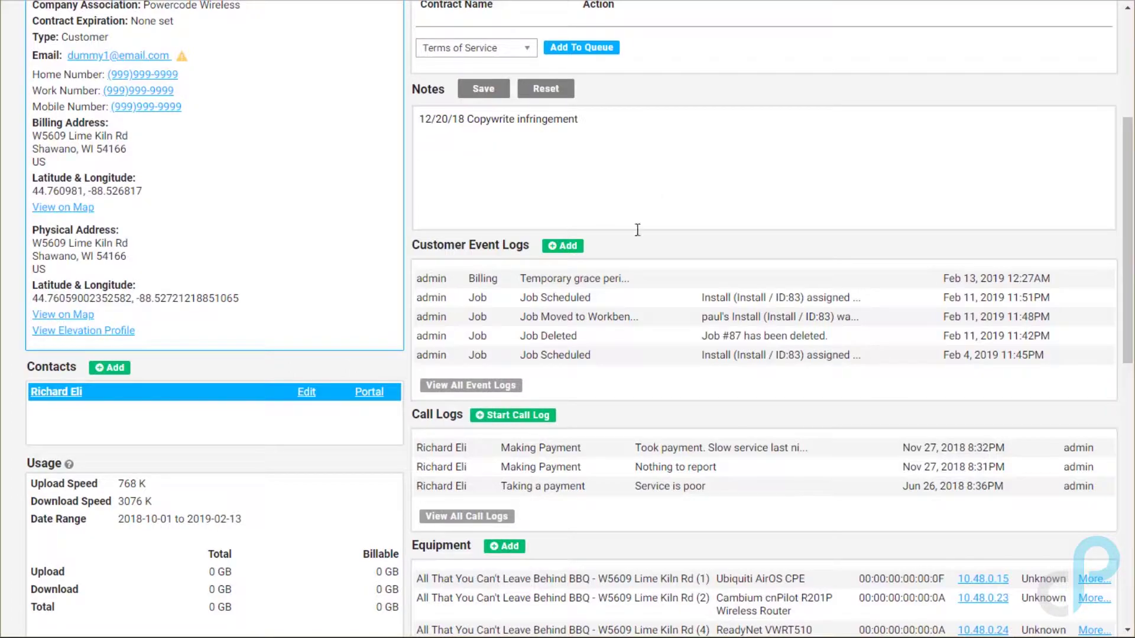
- Start a call log with the selected contact, then cancel it without saving
click(505, 417)
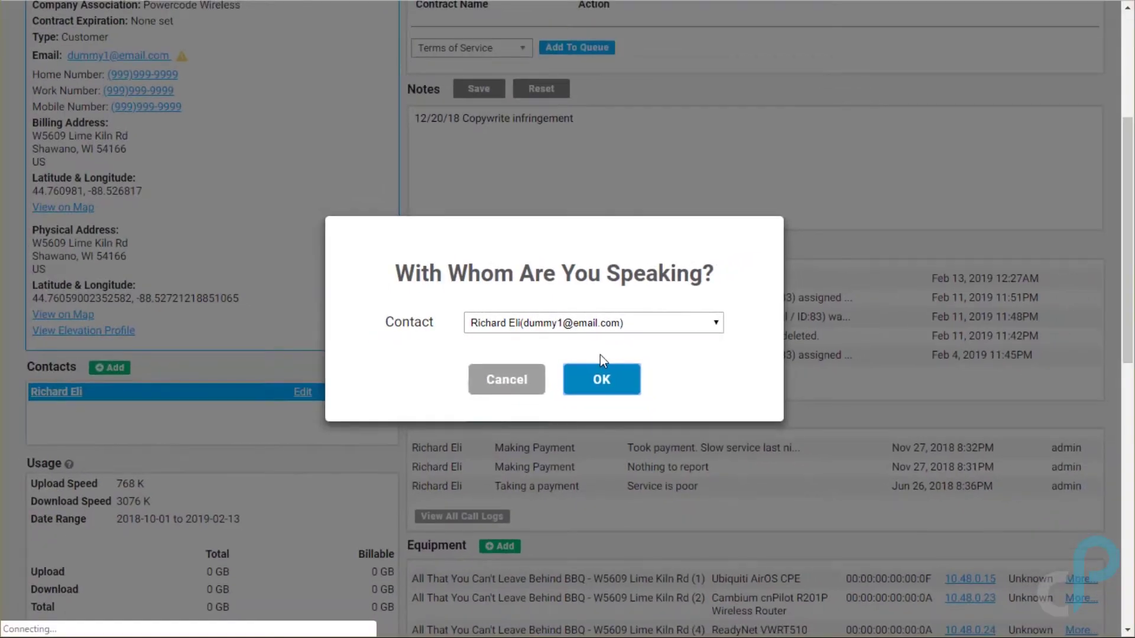
click(601, 371)
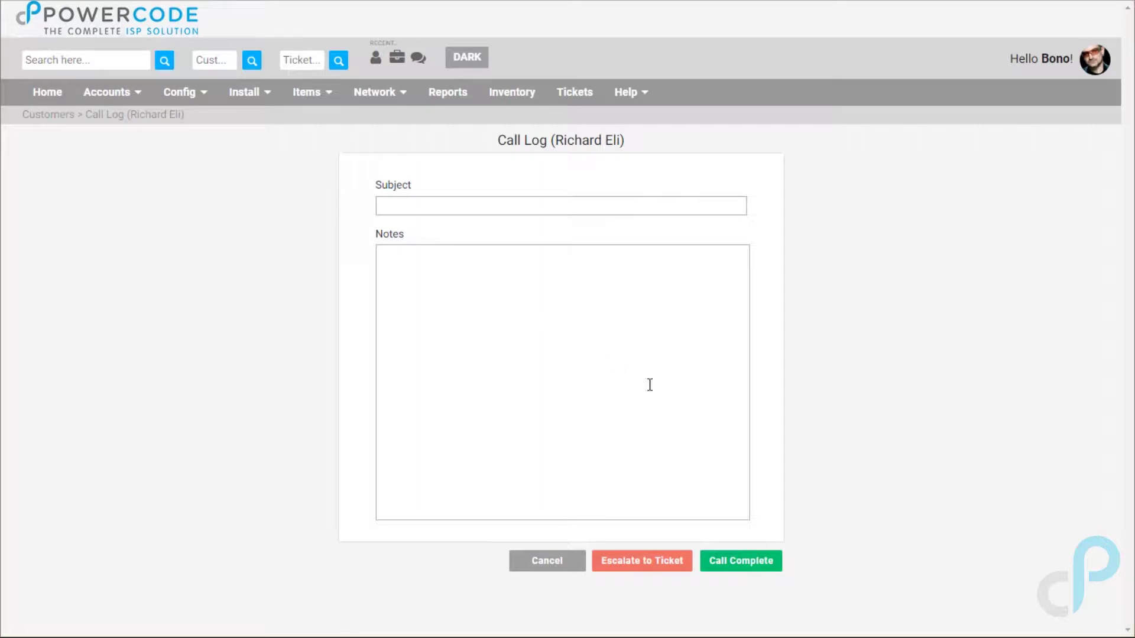
click(547, 562)
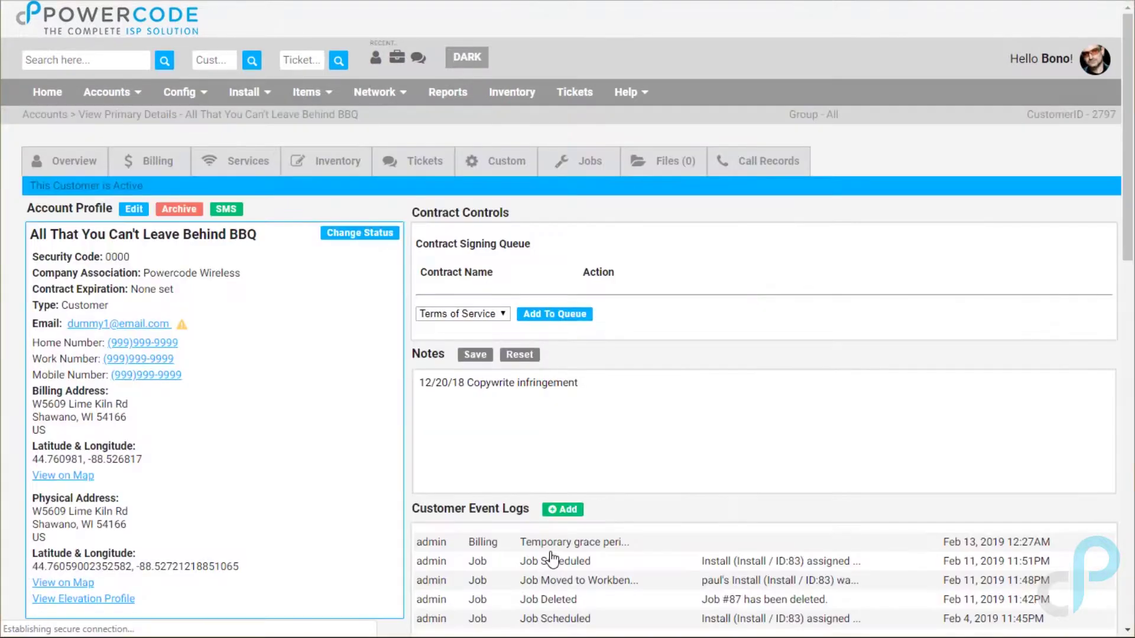
- Read ticket 12002 'Crappy Service' and its message timeline in the customer portal's support tickets
scroll(605, 538, down, 5)
scroll(606, 537, down, 4)
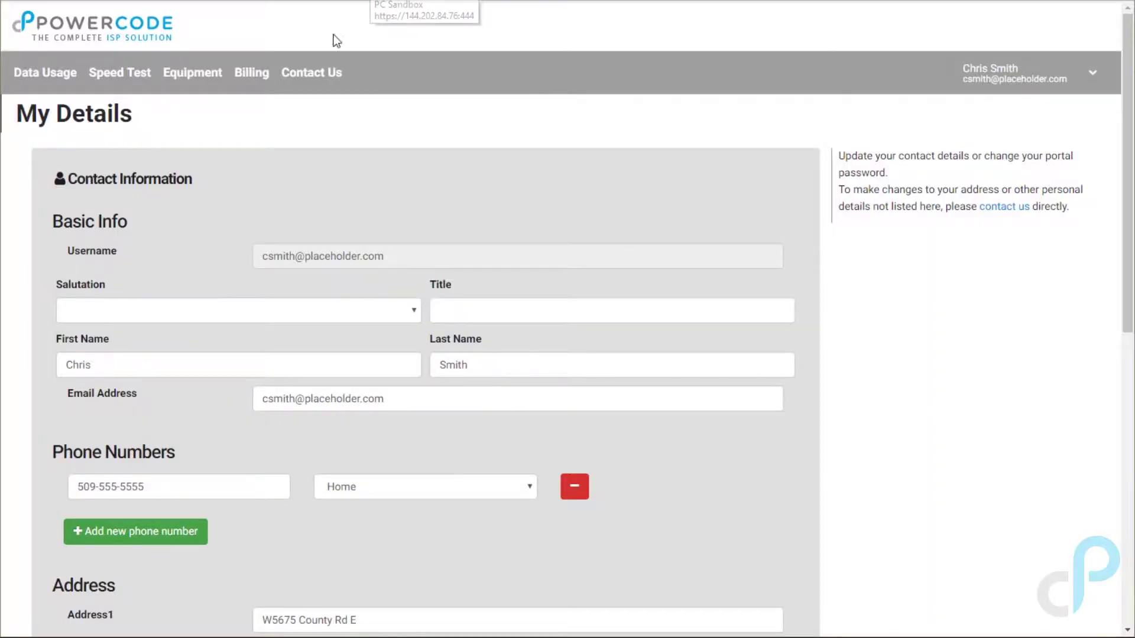
click(309, 75)
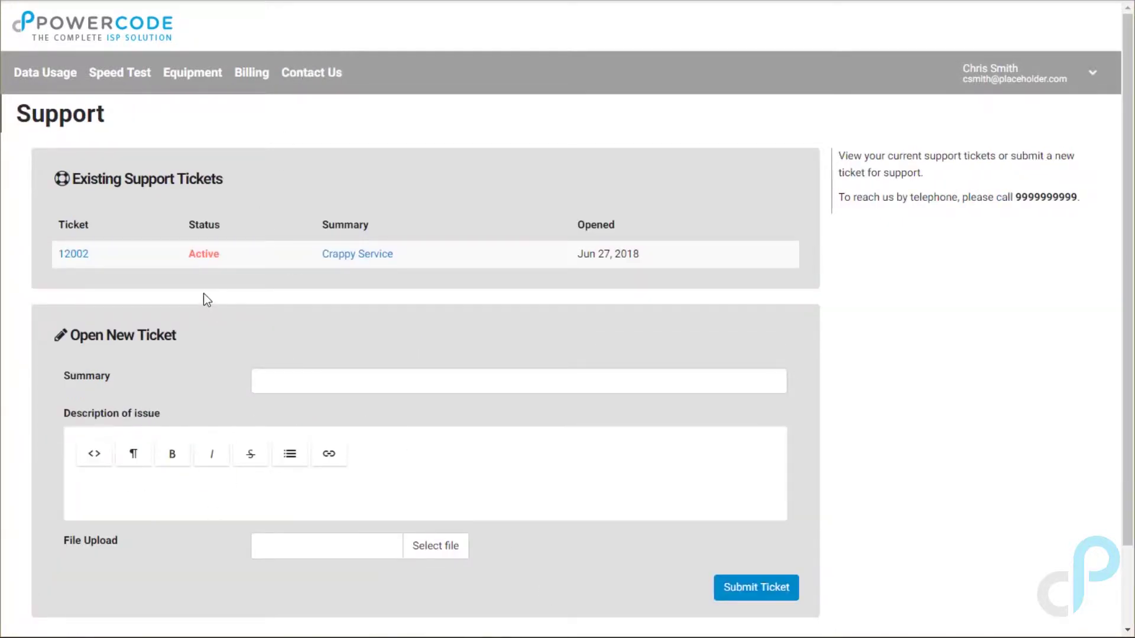
click(71, 255)
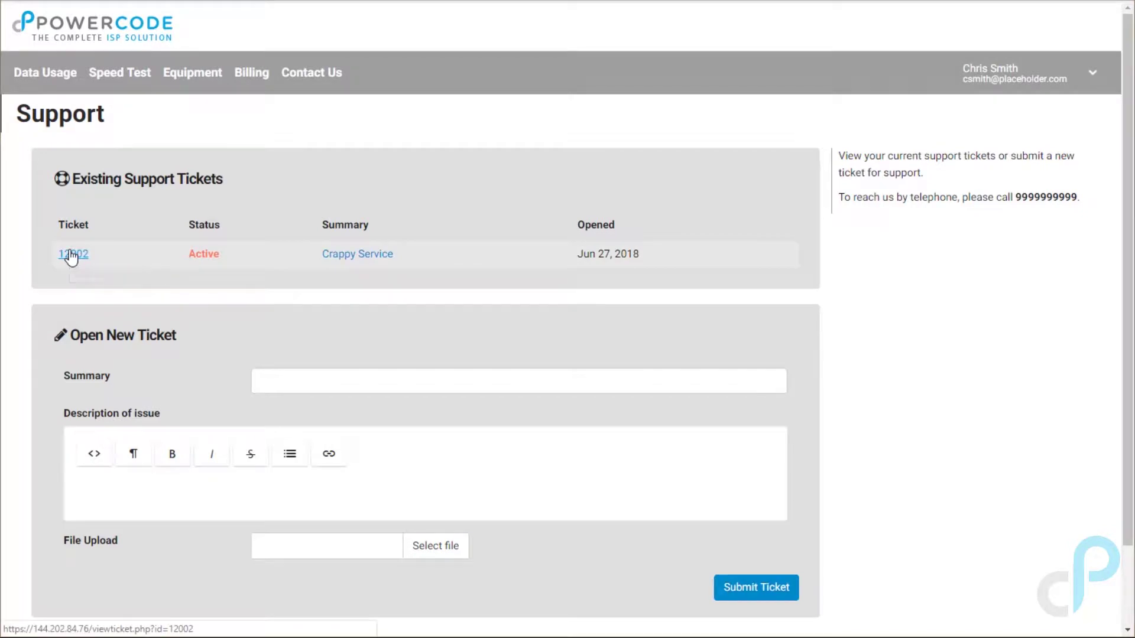
scroll(367, 281, down, 3)
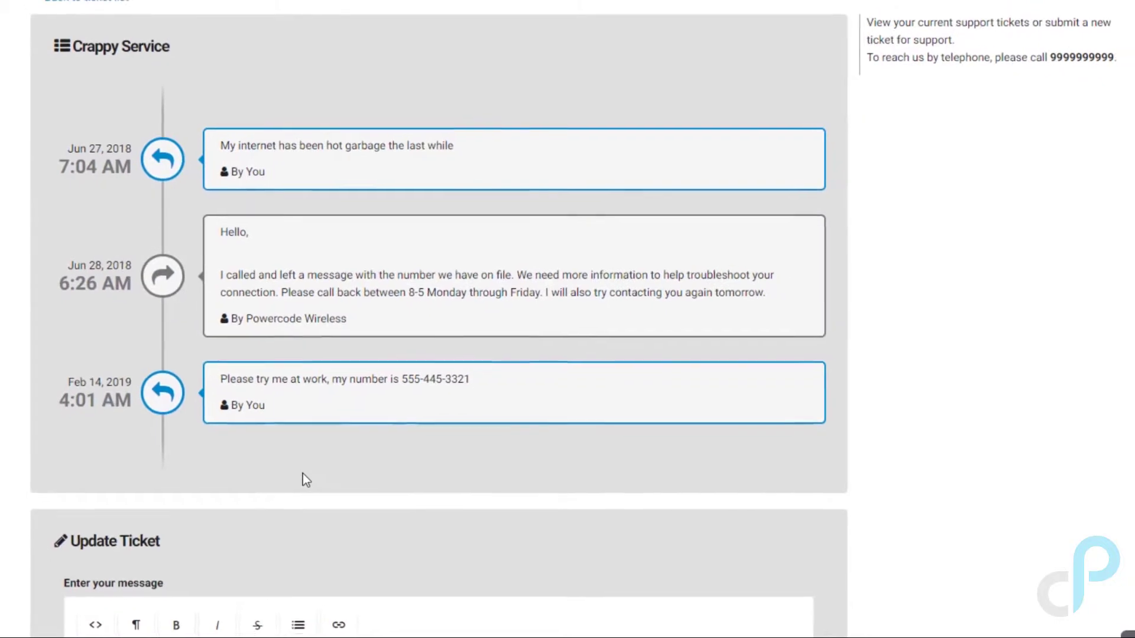
scroll(357, 441, up, 3)
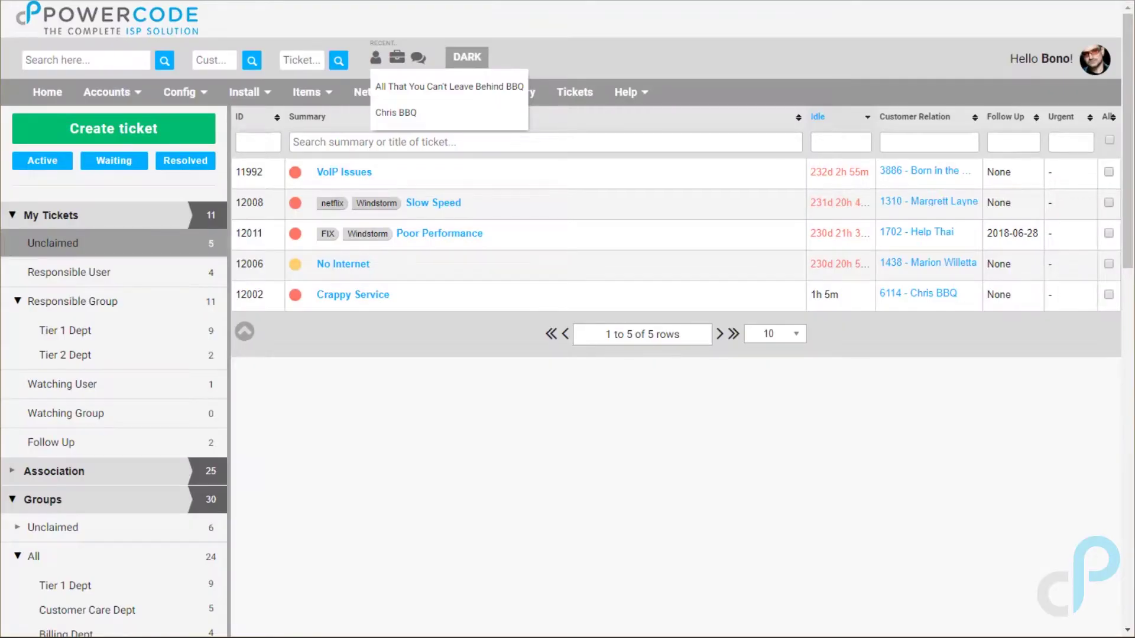
- List the five Unclaimed tickets and open ticket 12002 'Crappy Service'
click(318, 435)
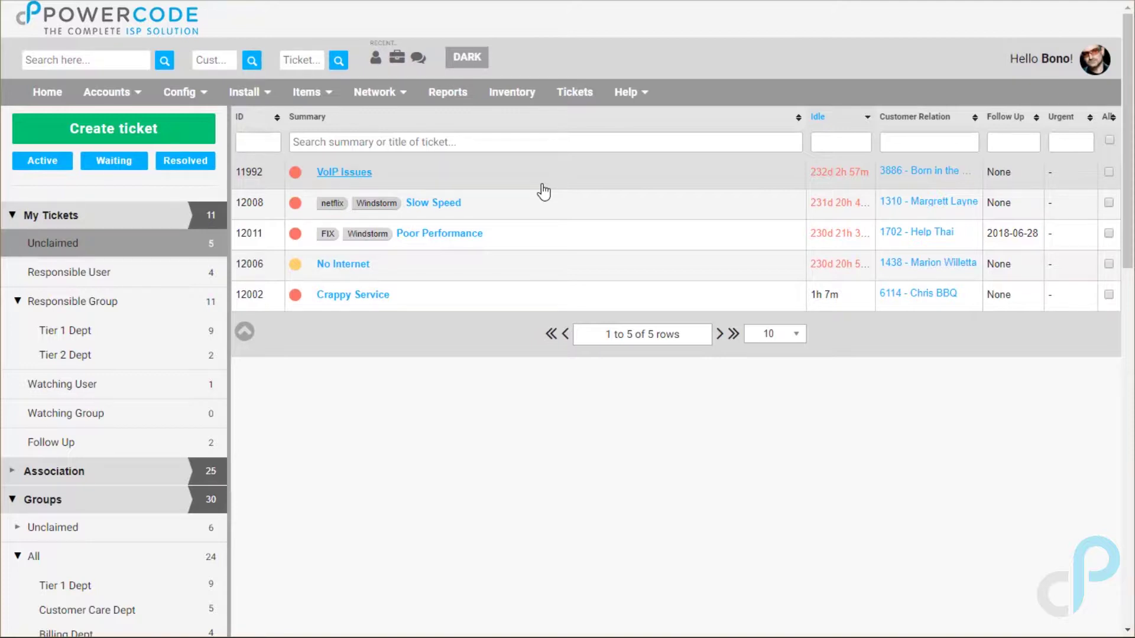
click(356, 295)
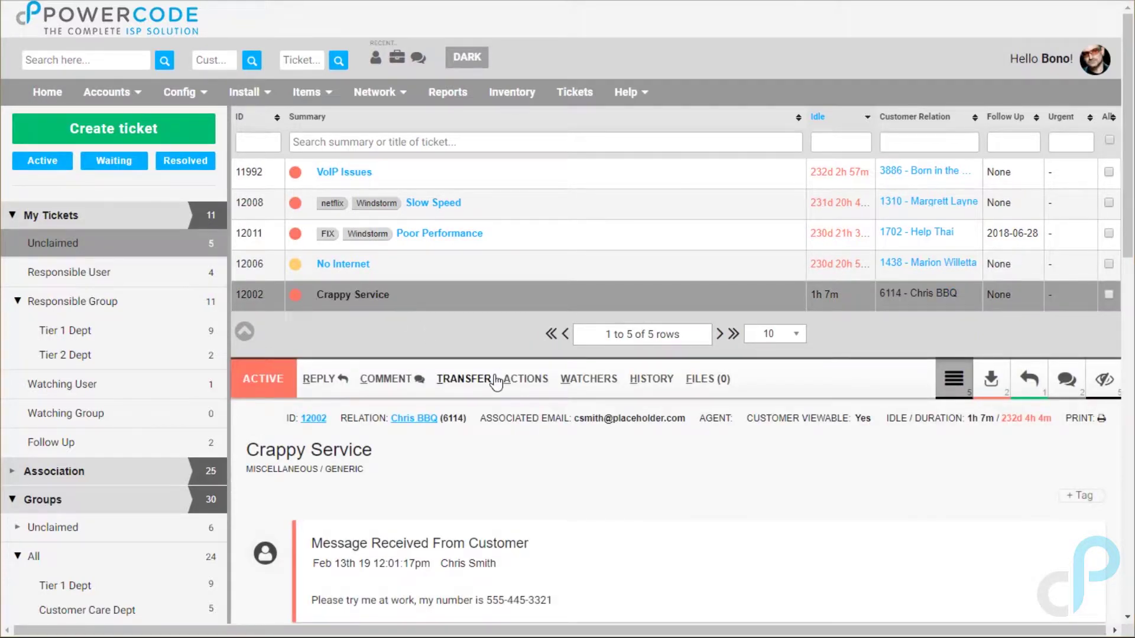
- Start a reply to ticket 12002 from the support address, then close it unsent
scroll(495, 383, down, 5)
scroll(495, 375, down, 6)
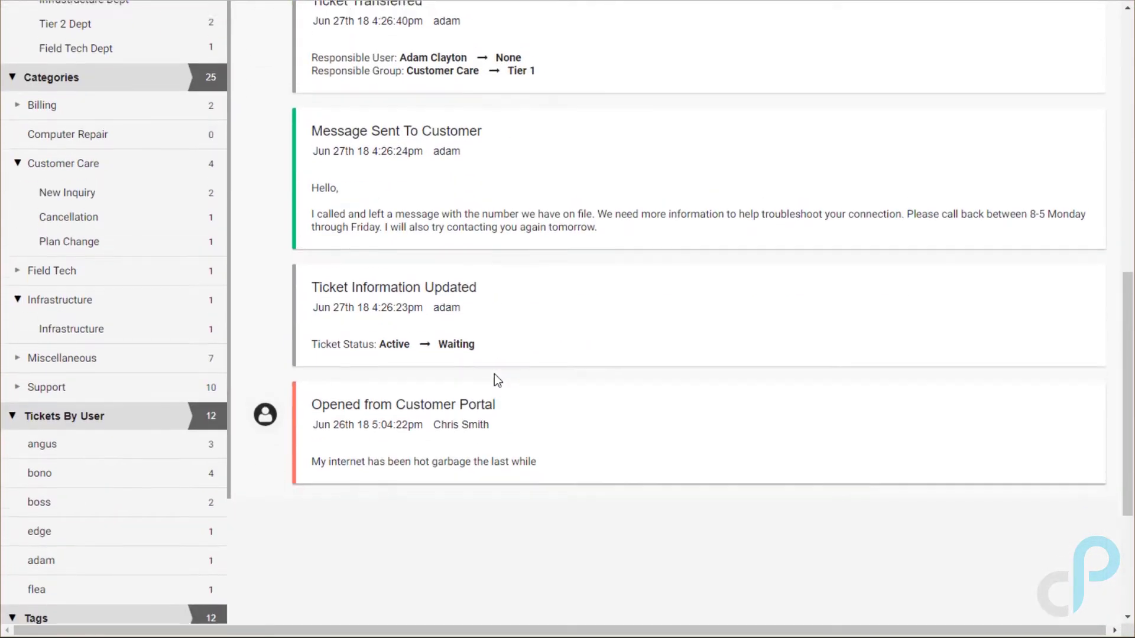
scroll(494, 374, up, 8)
scroll(494, 374, up, 2)
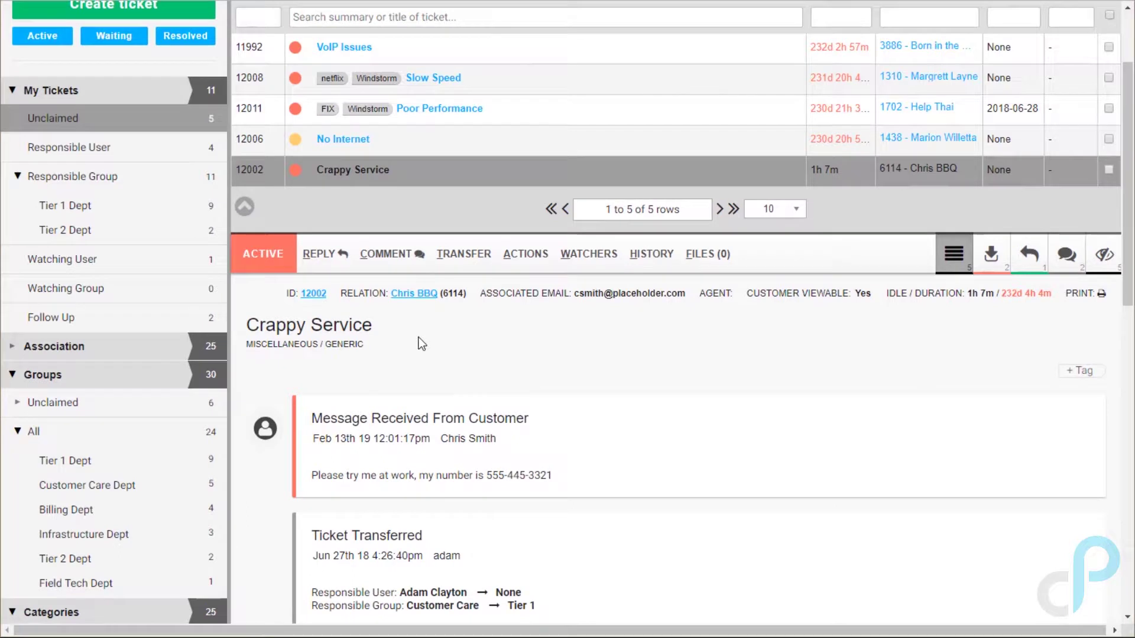
click(322, 260)
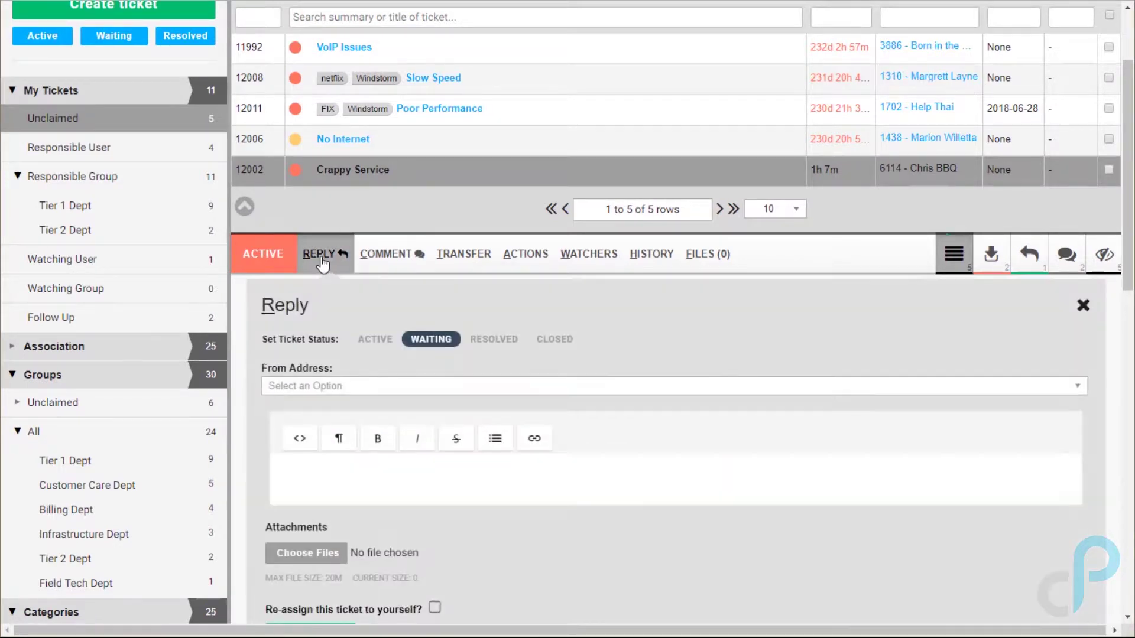
click(402, 466)
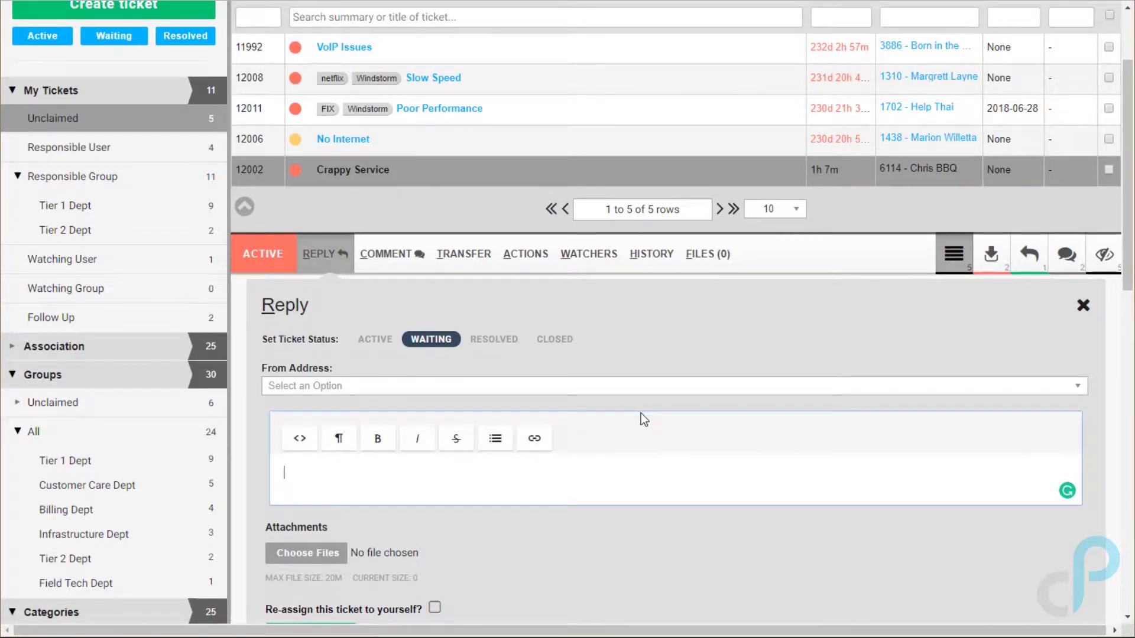
click(689, 394)
click(611, 409)
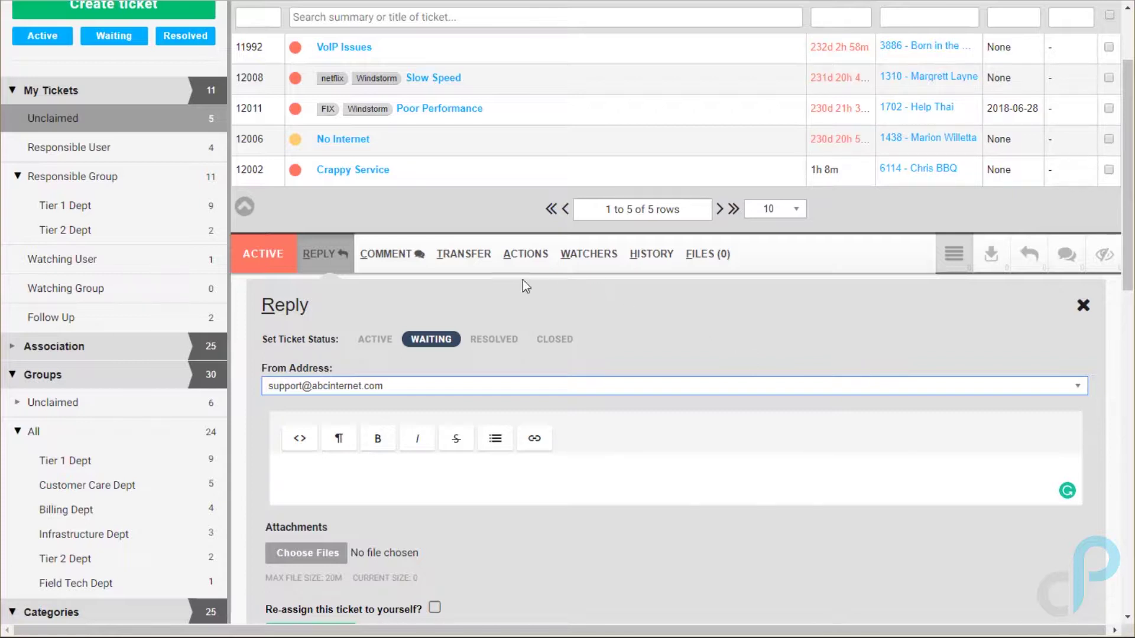
click(320, 254)
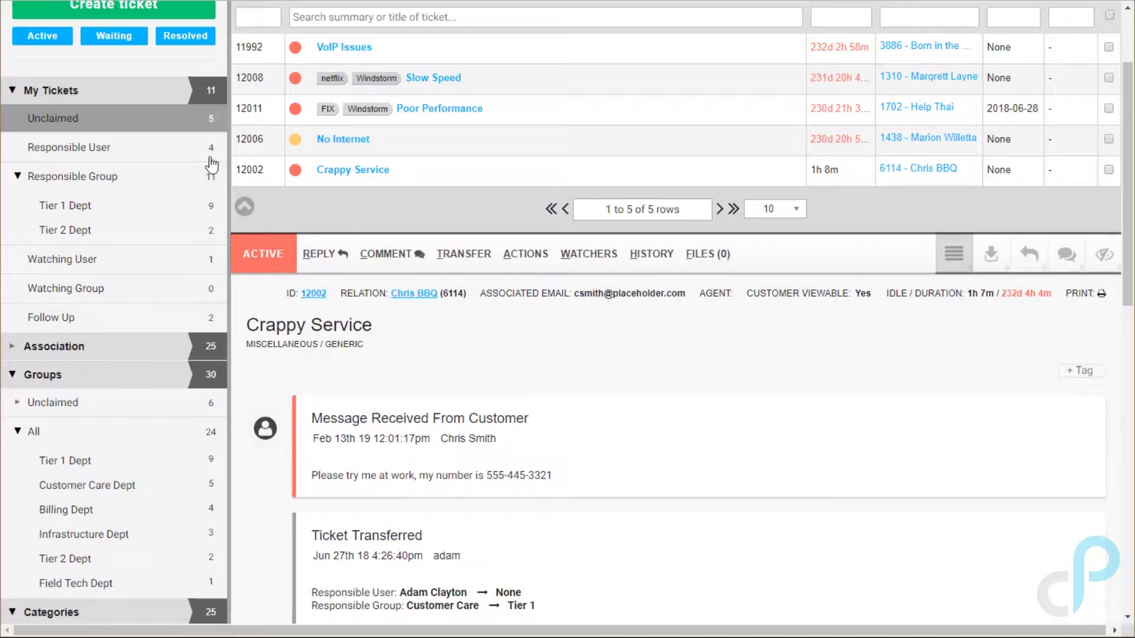
click(181, 39)
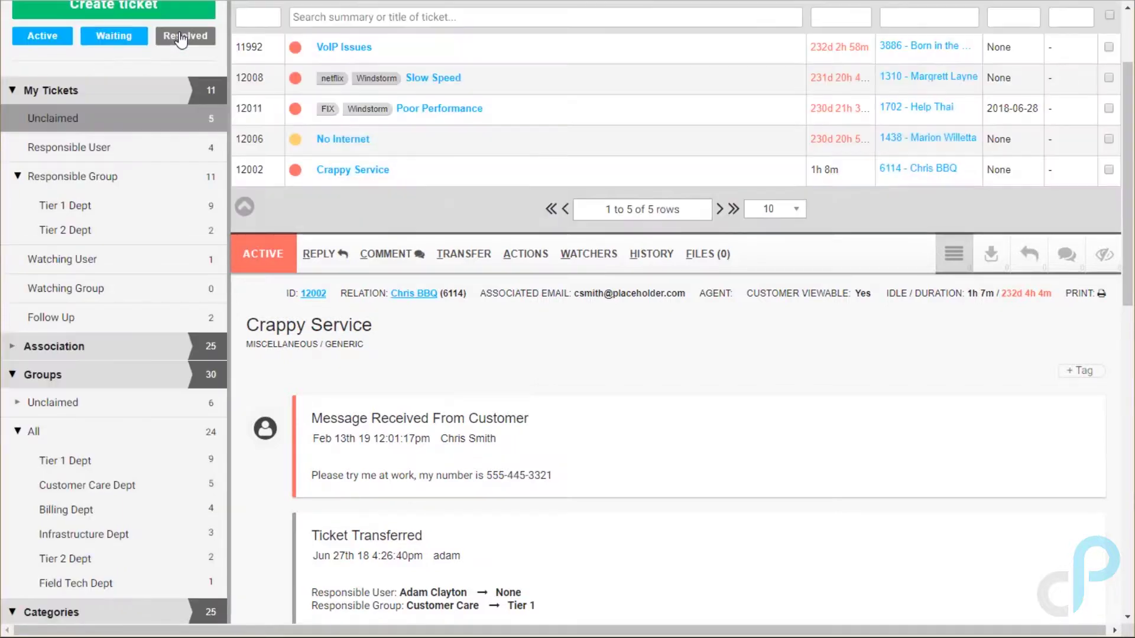
click(124, 41)
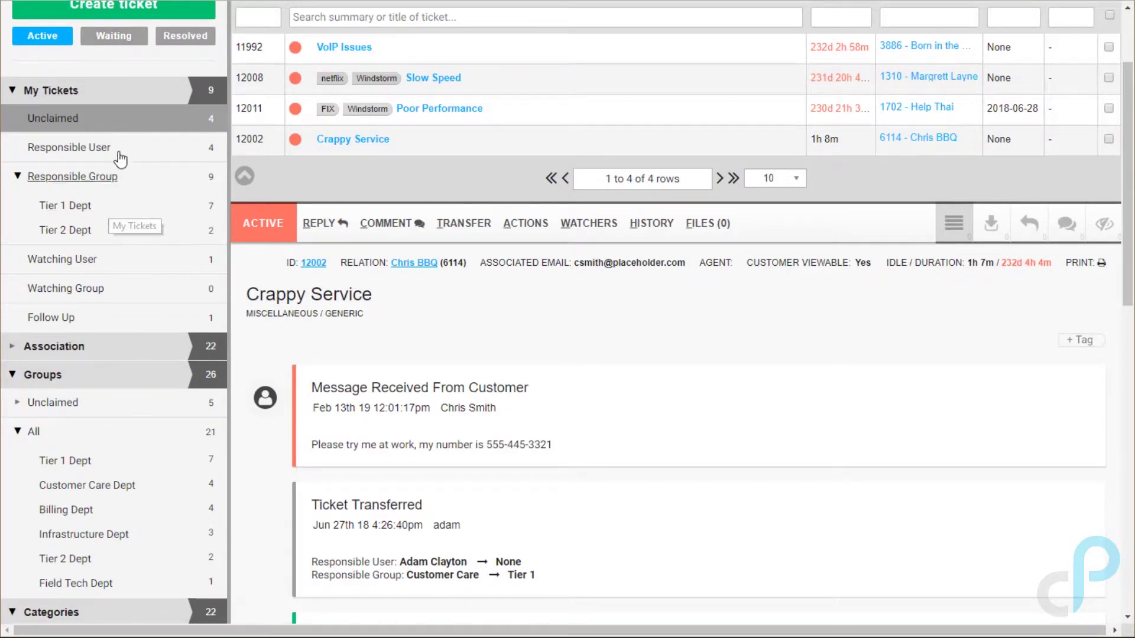
click(124, 45)
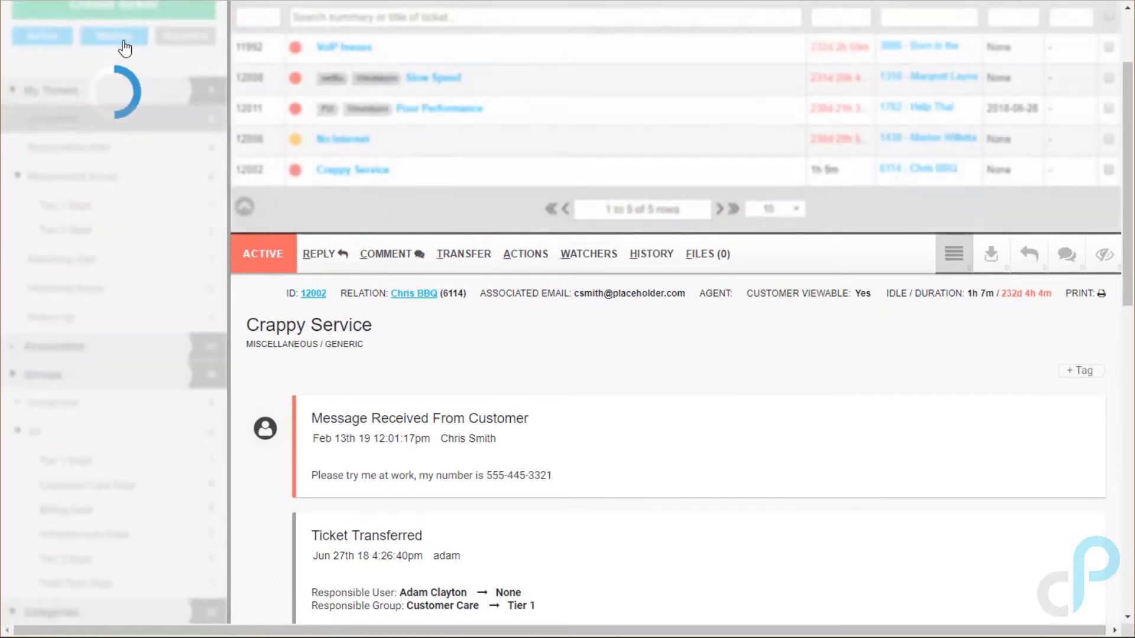
click(187, 48)
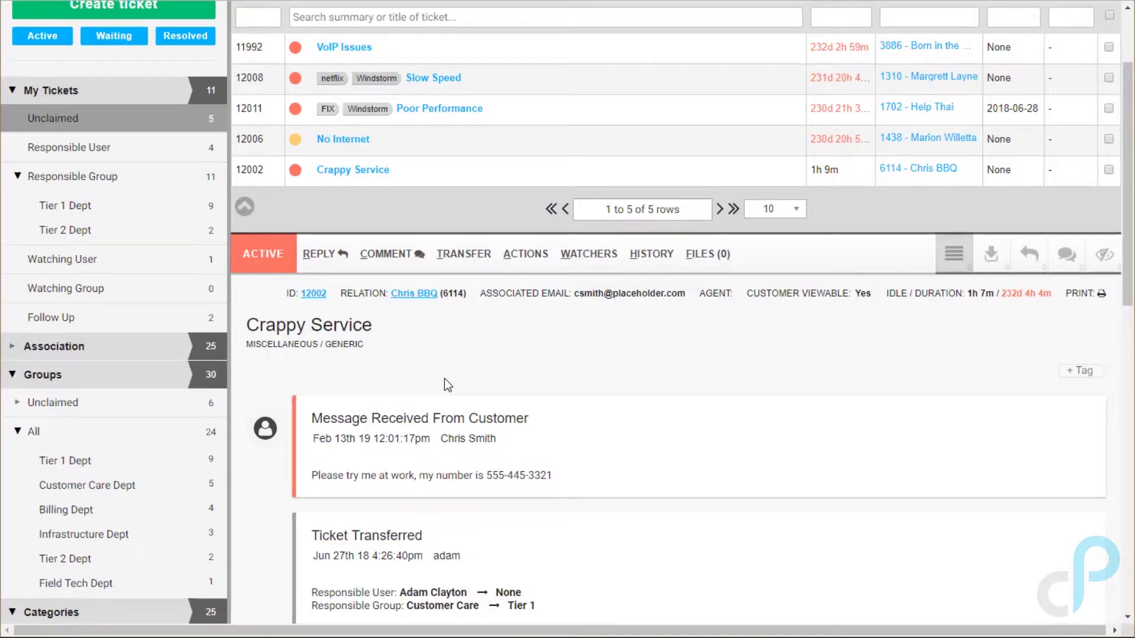
- Browse ticket 12002's history, then bring up its Comment, Transfer and Actions forms
scroll(445, 379, down, 4)
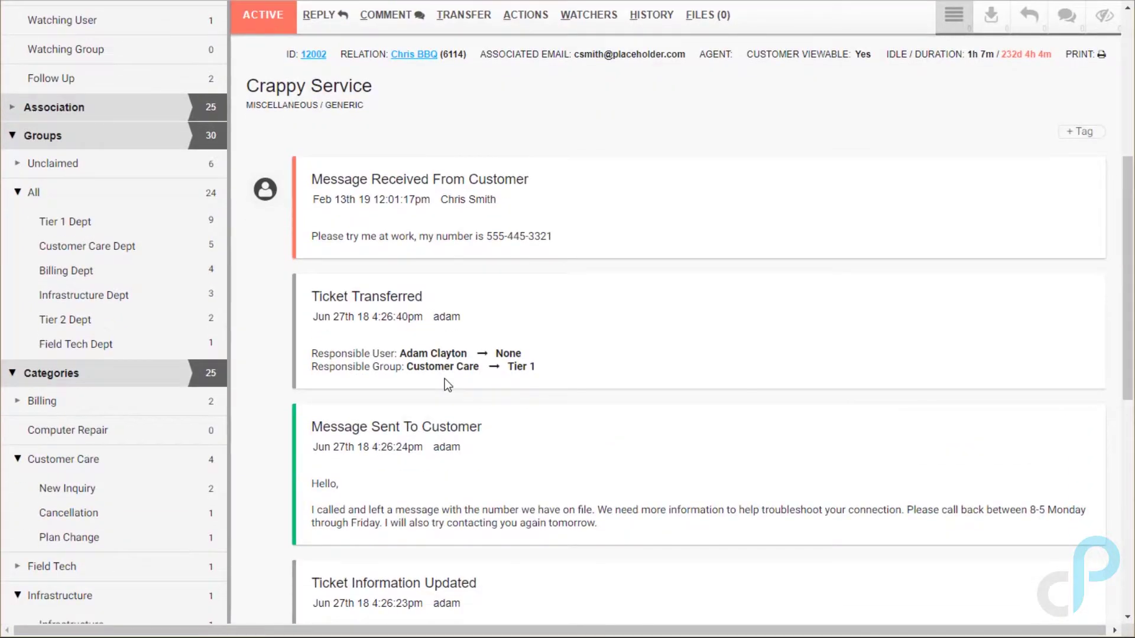
scroll(445, 378, down, 2)
scroll(444, 378, down, 2)
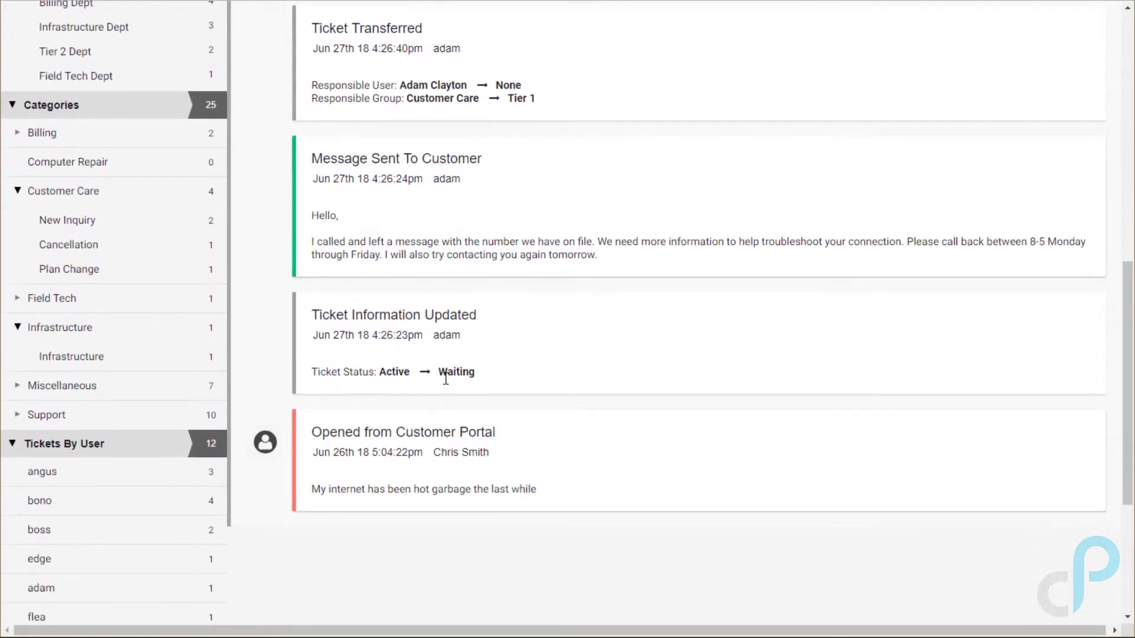
scroll(445, 378, up, 5)
scroll(444, 378, up, 3)
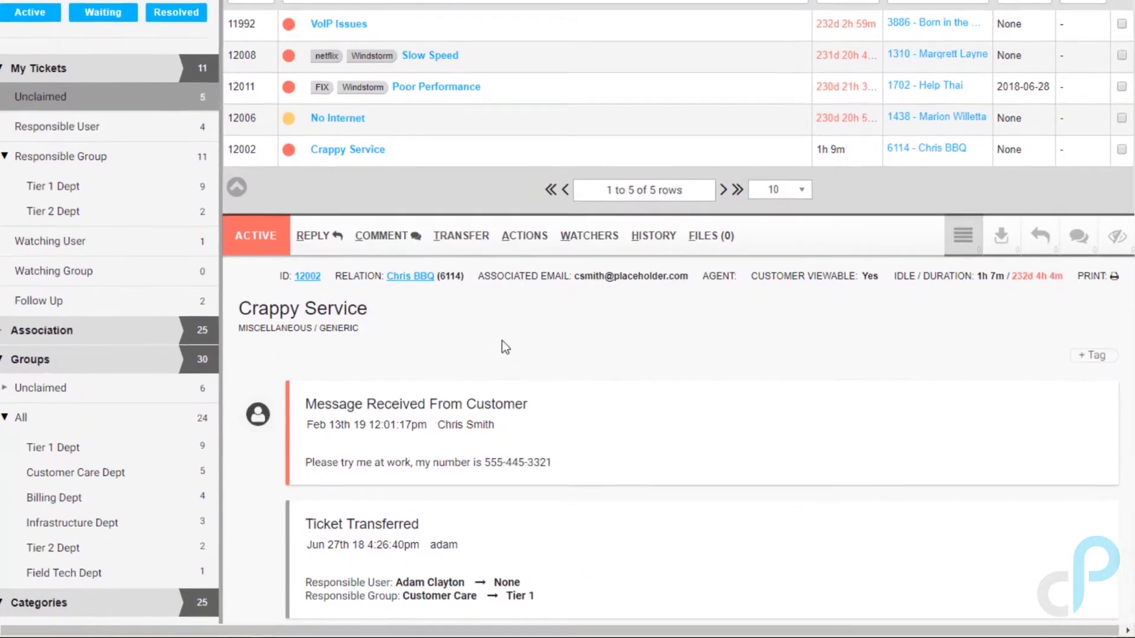
click(384, 240)
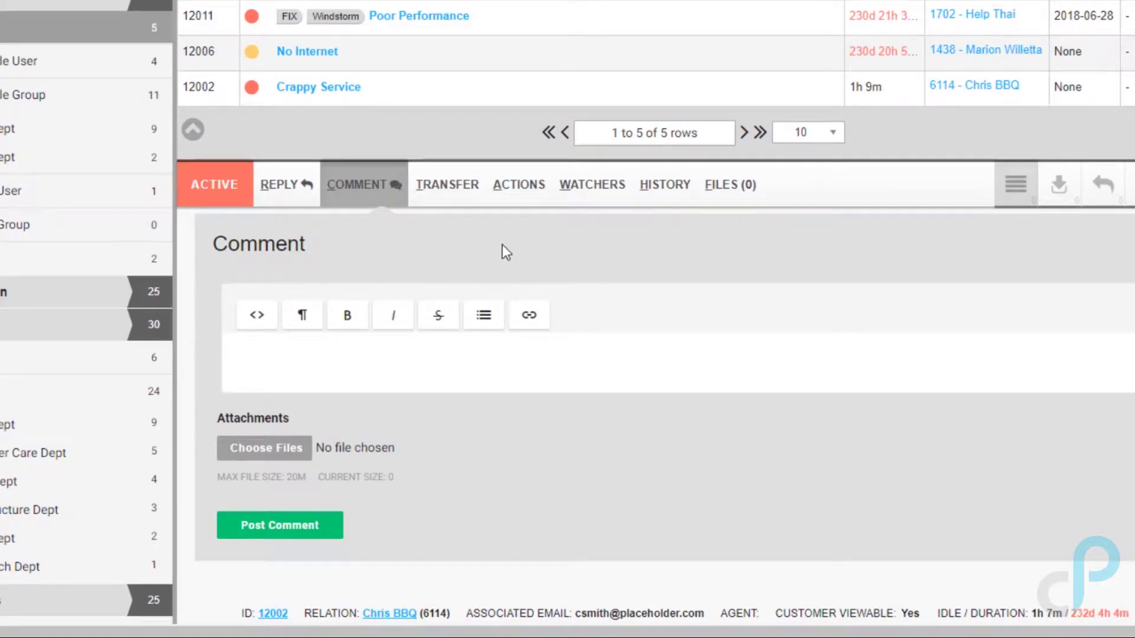
click(437, 186)
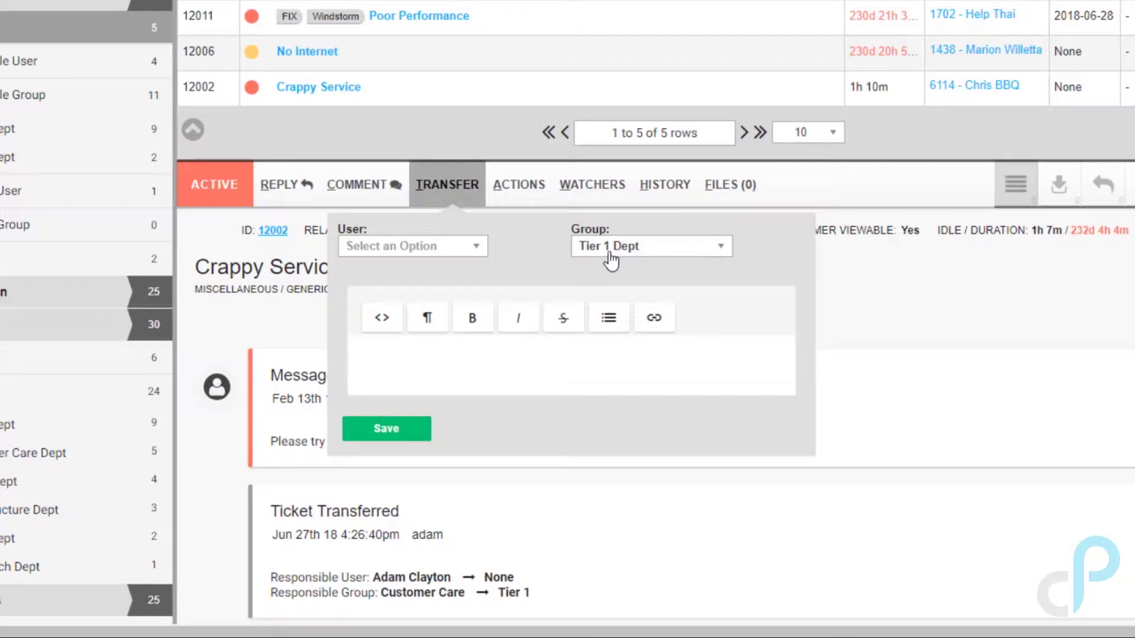
click(521, 188)
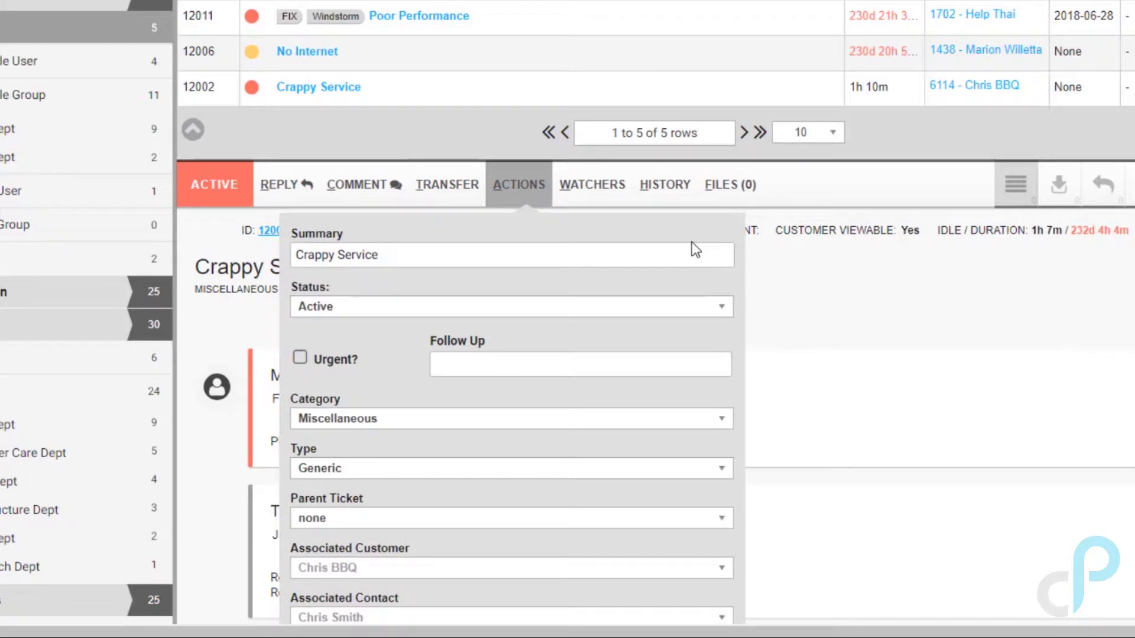
- Check the Follow Up date and Parent Ticket choices, leaving follow-up empty and parent none
scroll(755, 281, down, 1)
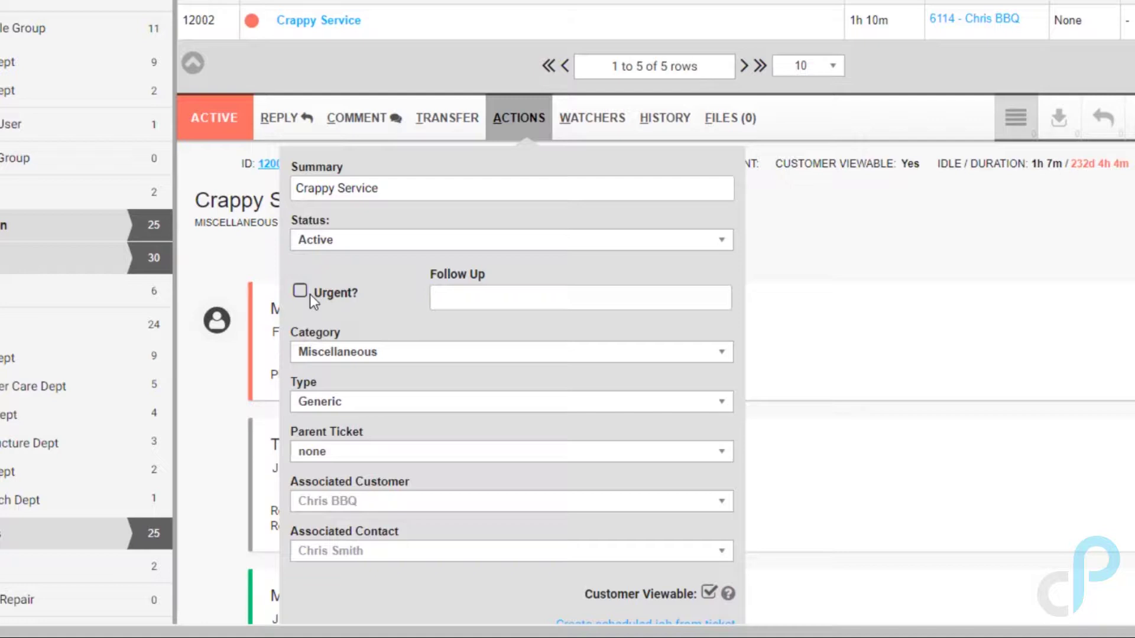
click(512, 303)
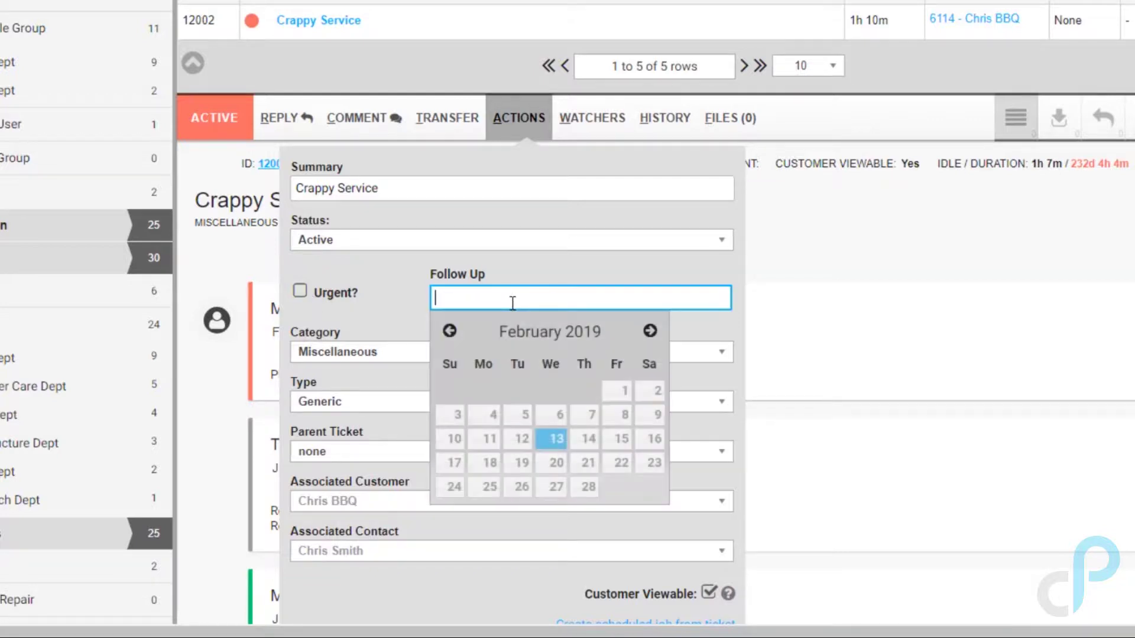
click(400, 303)
scroll(415, 296, down, 2)
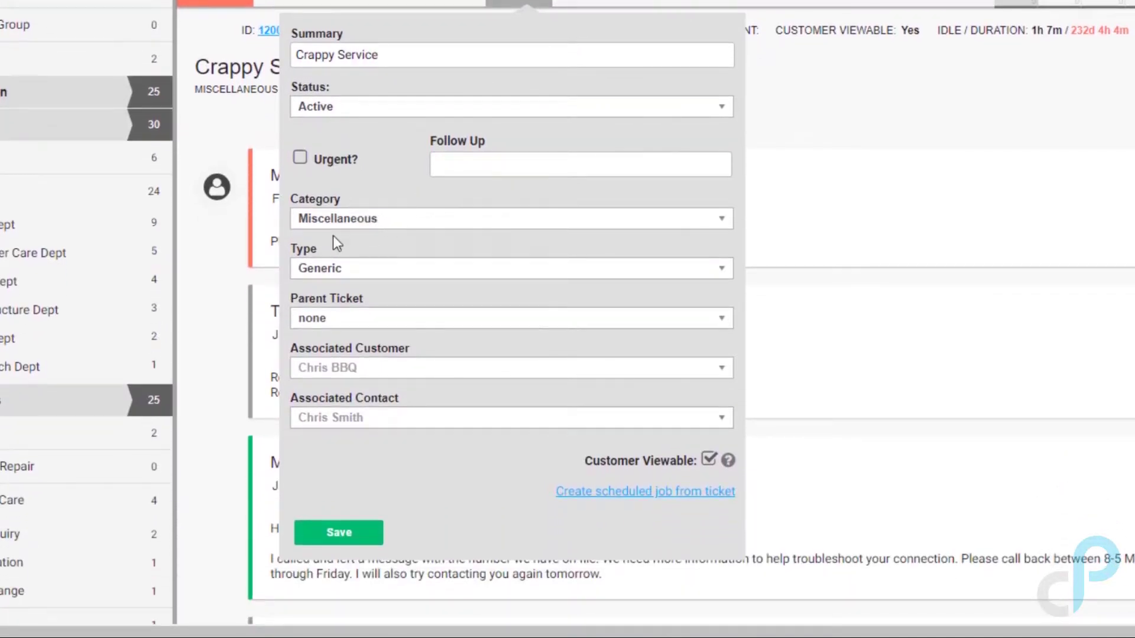
click(720, 322)
click(720, 323)
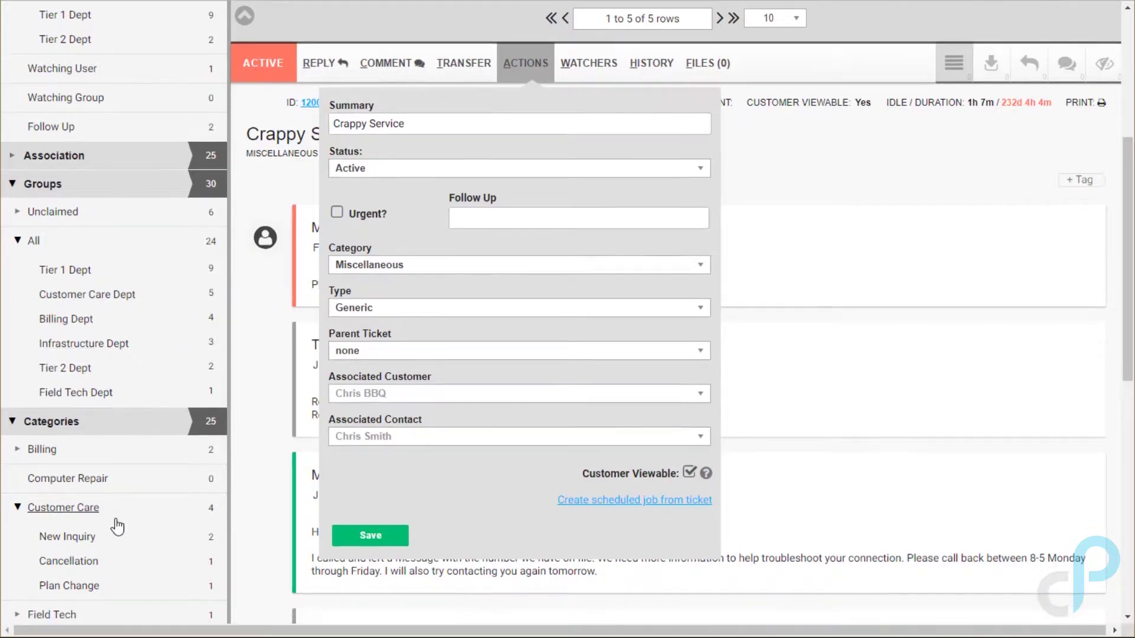
- Open Infrastructure ticket 12014 'Tower climb relaign' and view its equipment and related tickets
scroll(116, 523, down, 3)
click(83, 510)
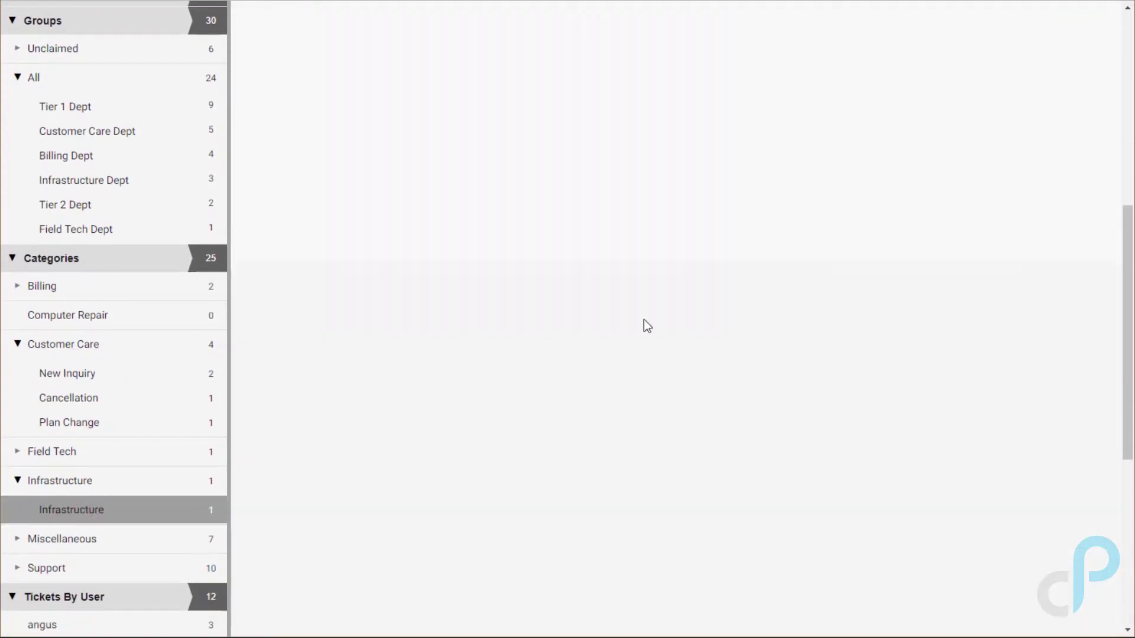
scroll(643, 319, up, 6)
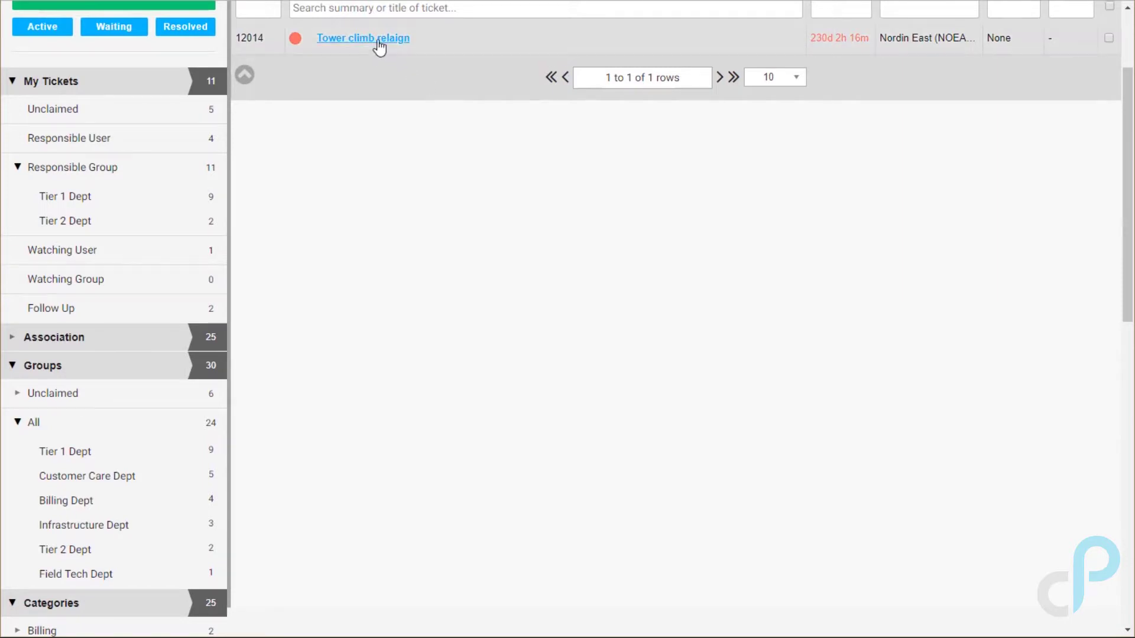
click(377, 39)
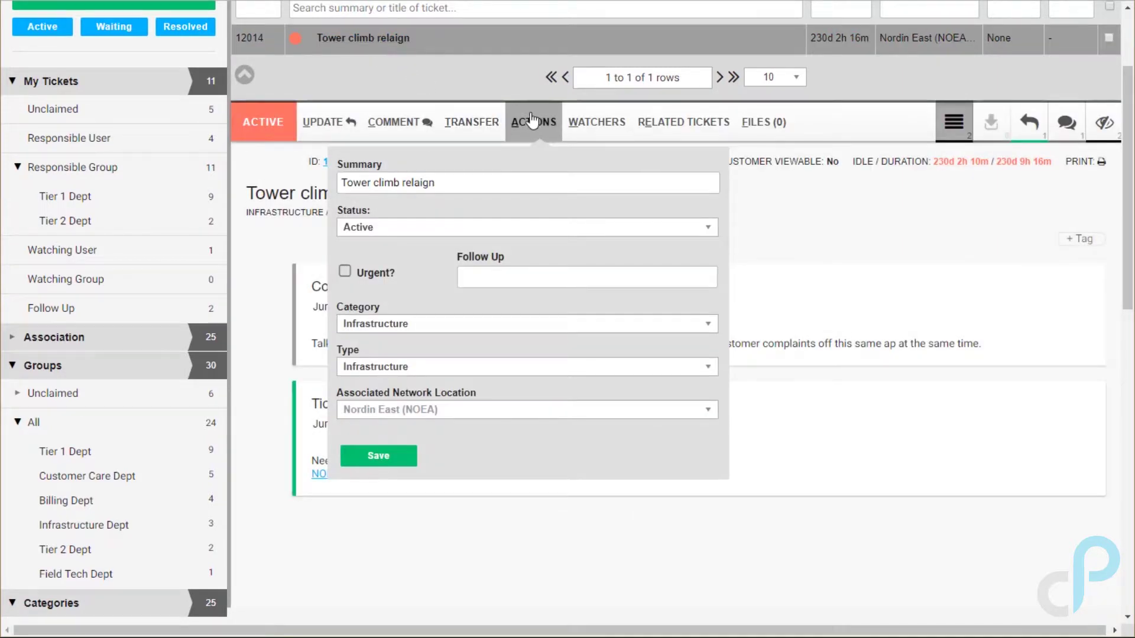
click(527, 123)
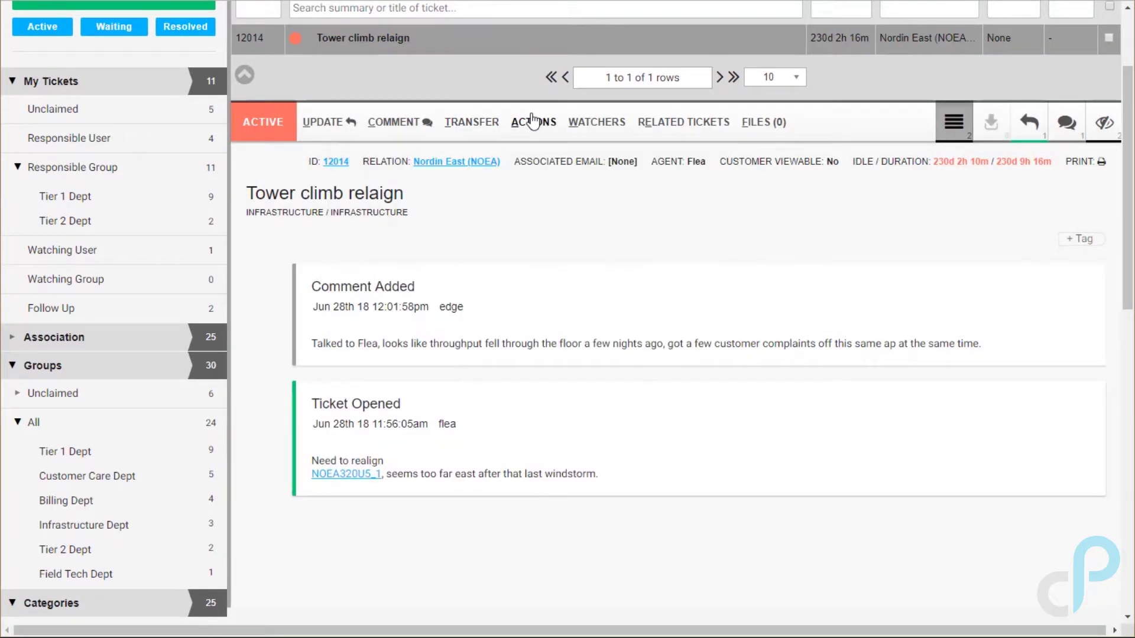
click(340, 476)
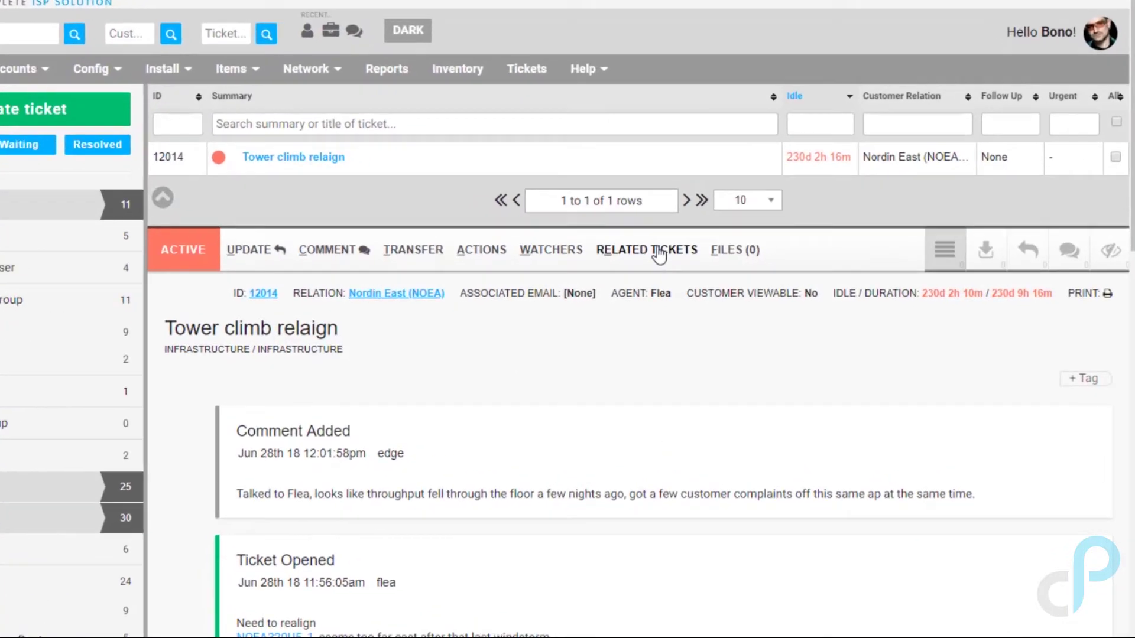
click(678, 257)
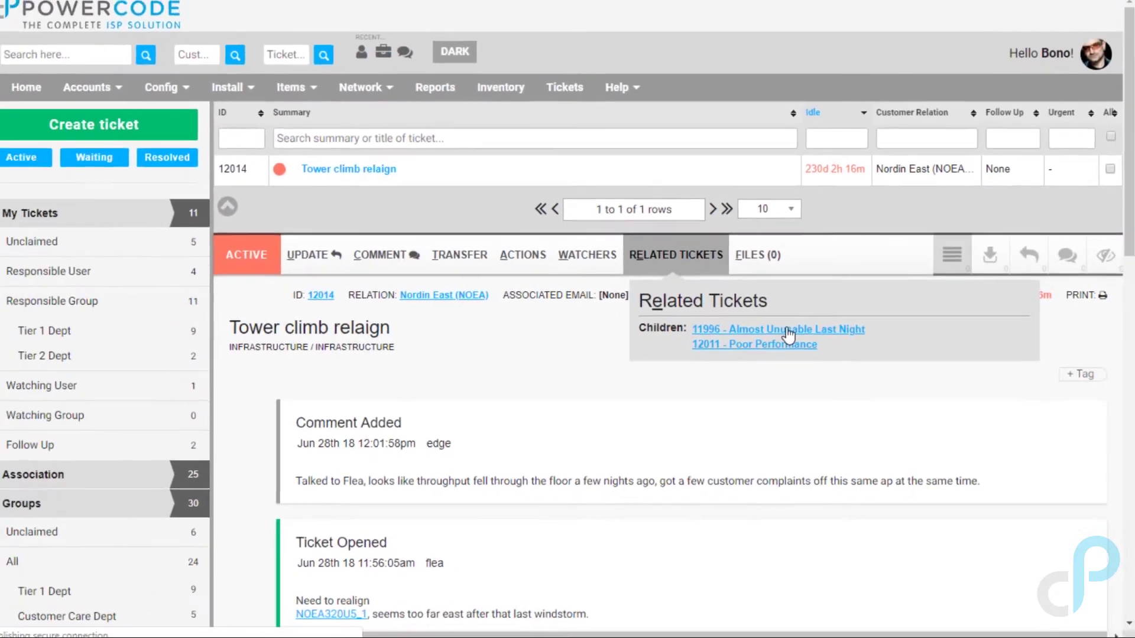
click(731, 332)
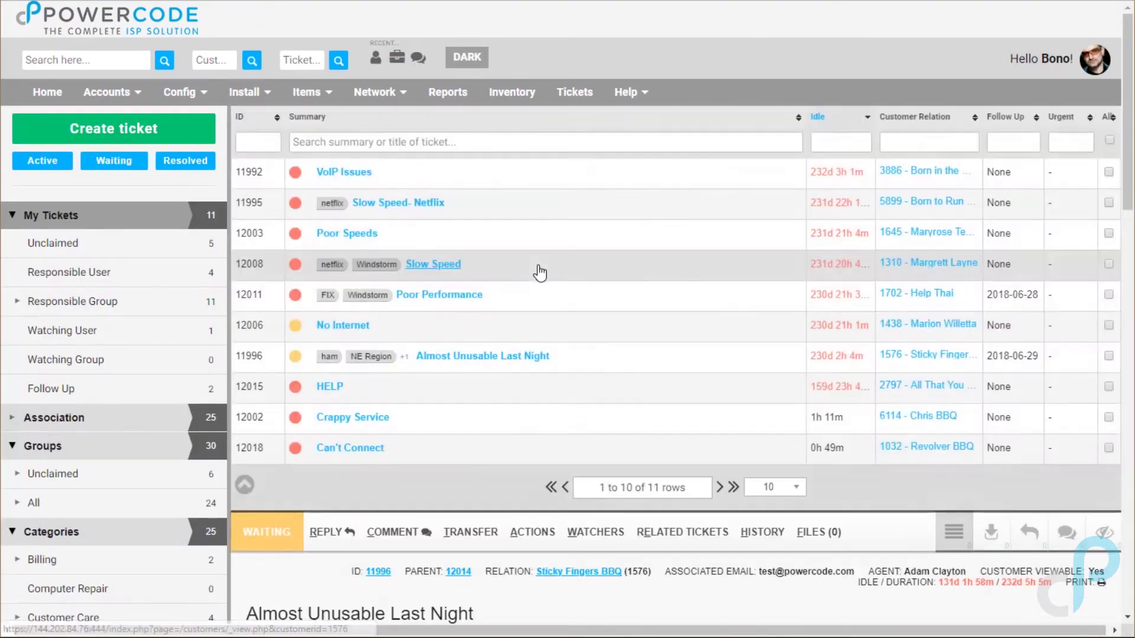
scroll(508, 324, down, 8)
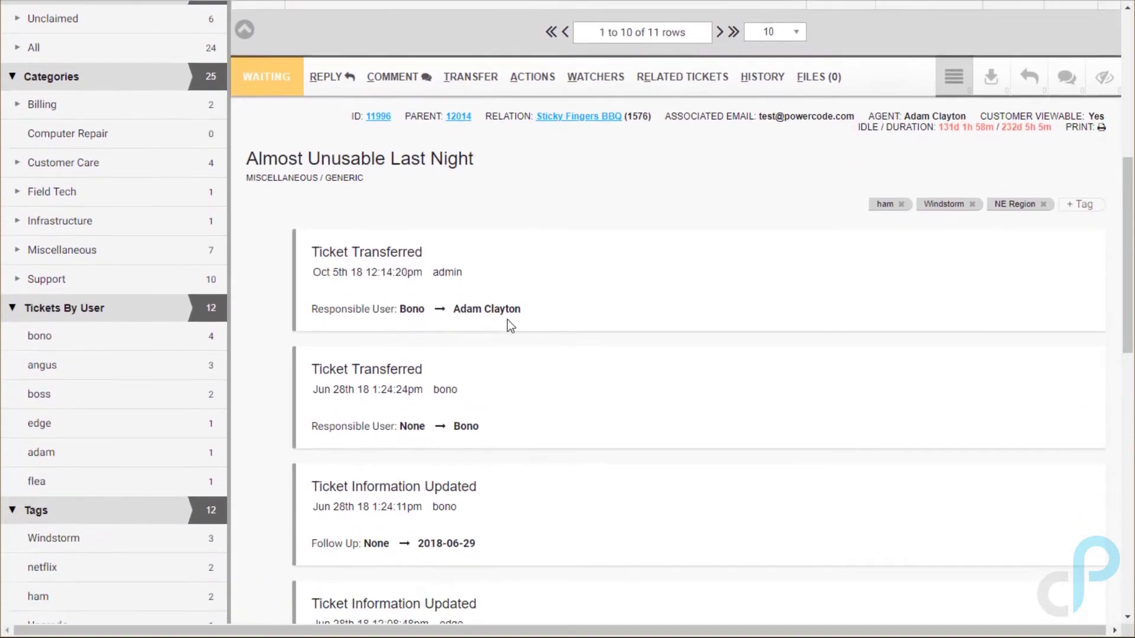
scroll(507, 319, down, 7)
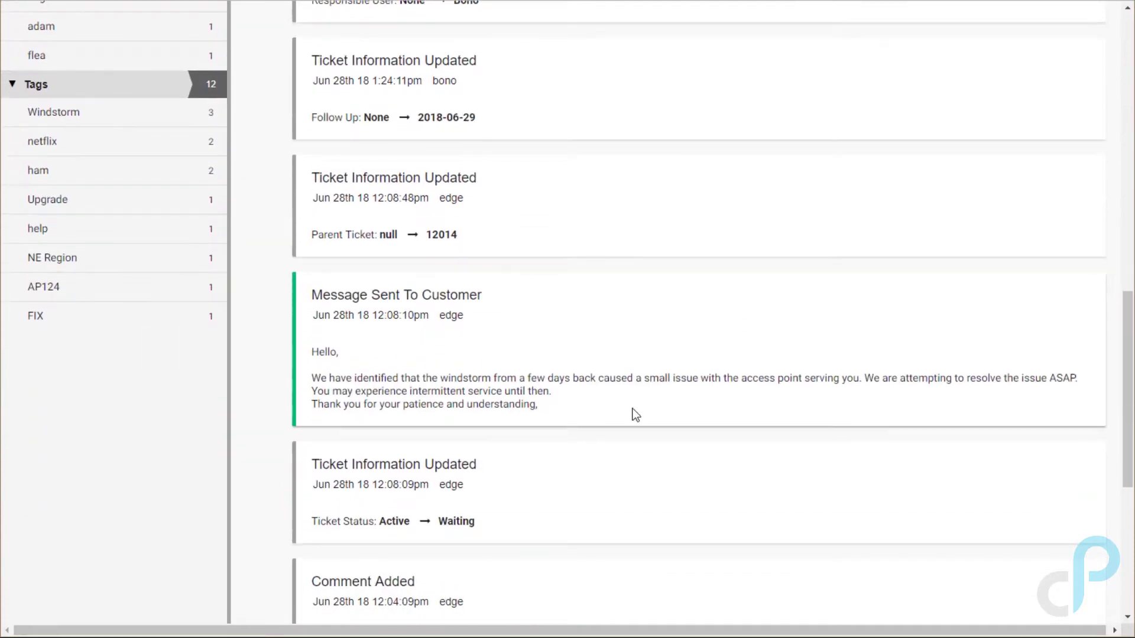
scroll(634, 414, down, 6)
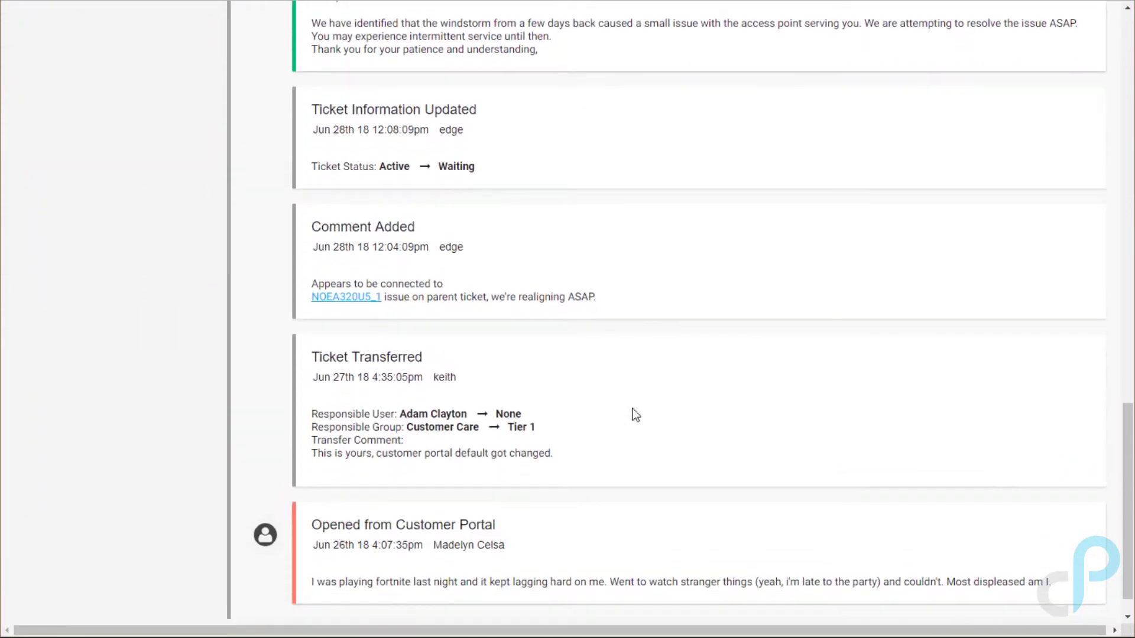
scroll(553, 323, up, 2)
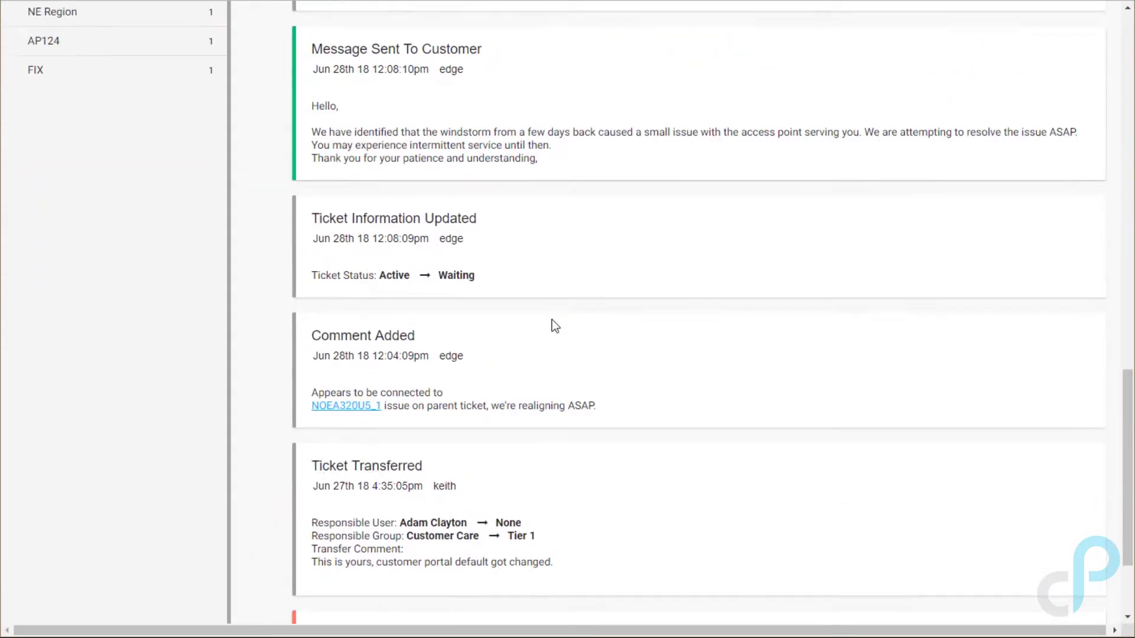
scroll(554, 325, up, 14)
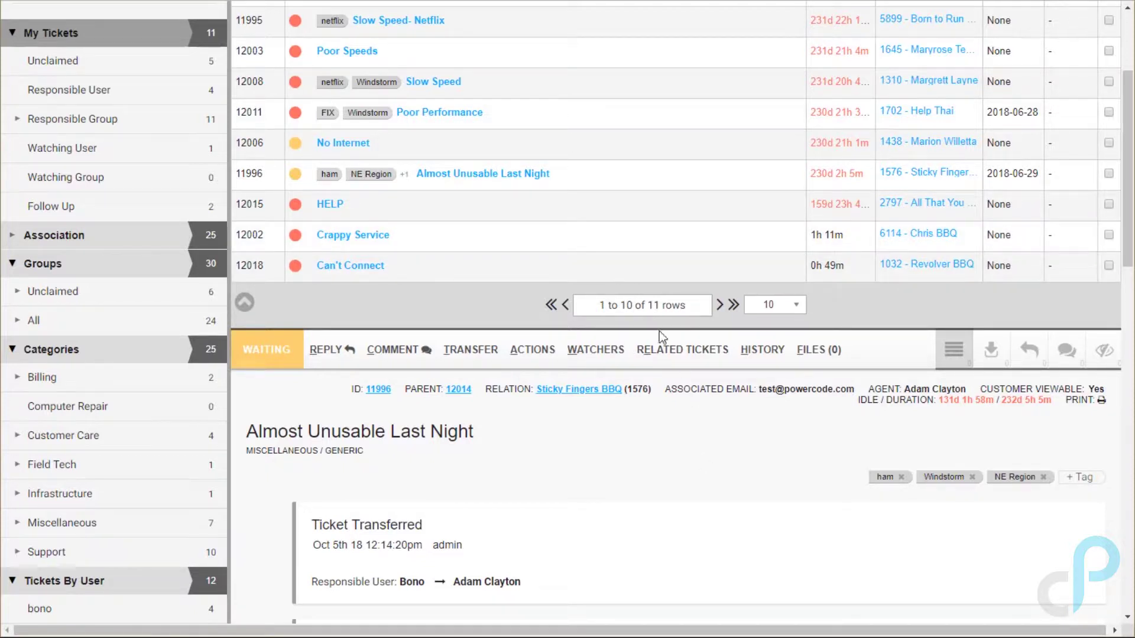
- Open sibling ticket 12011 'Poor Performance', check its details, and bring up its update form
click(682, 349)
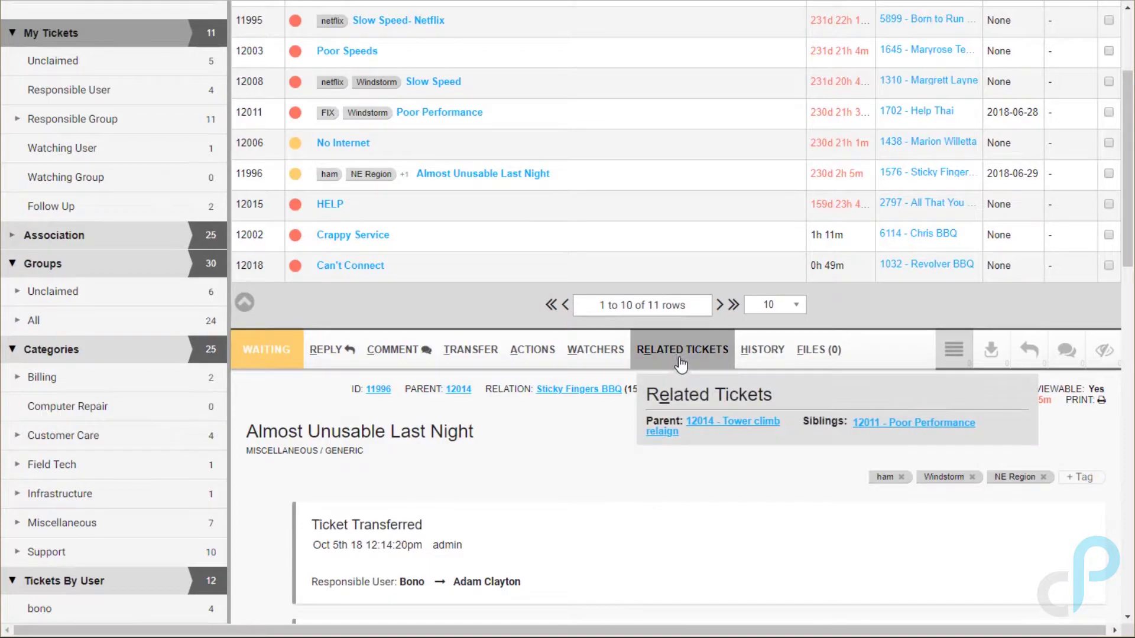
click(872, 422)
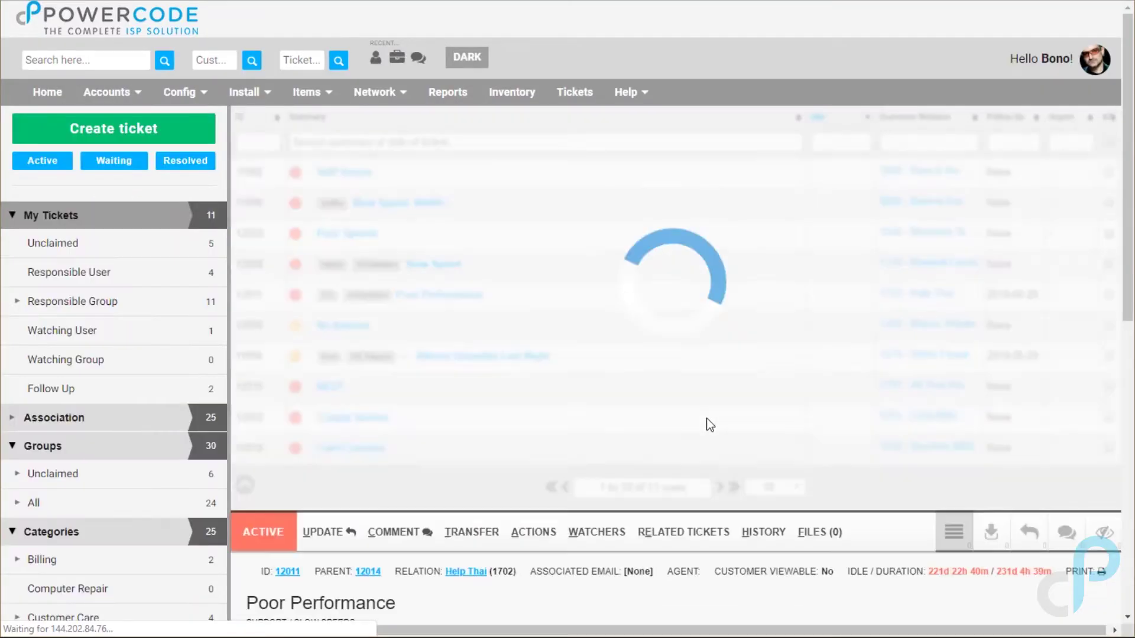
scroll(706, 417, down, 5)
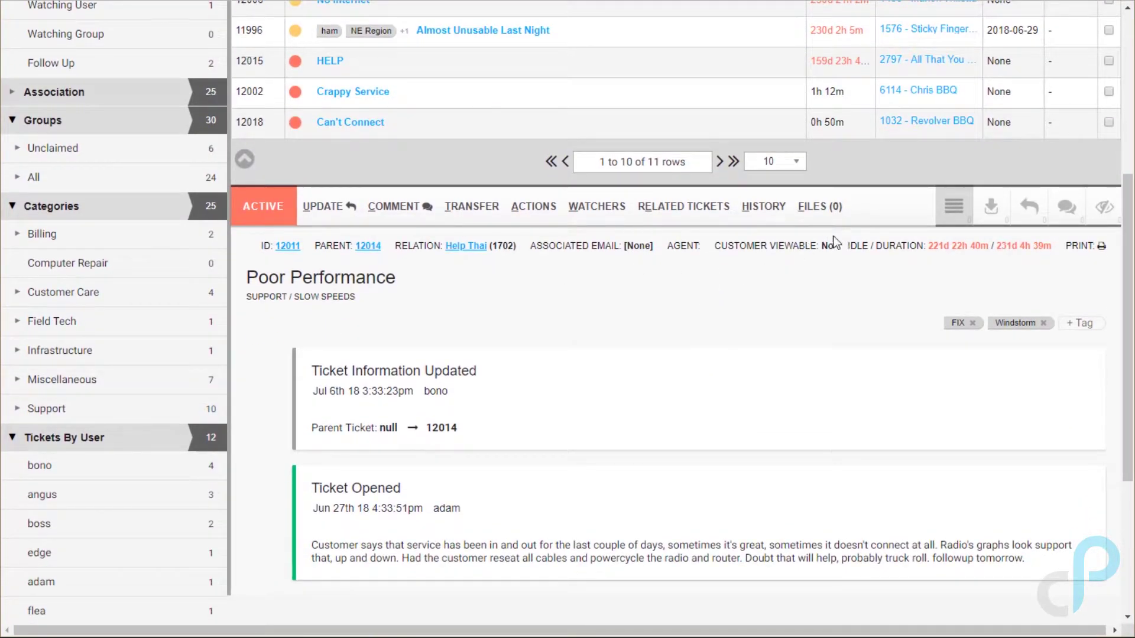
click(534, 206)
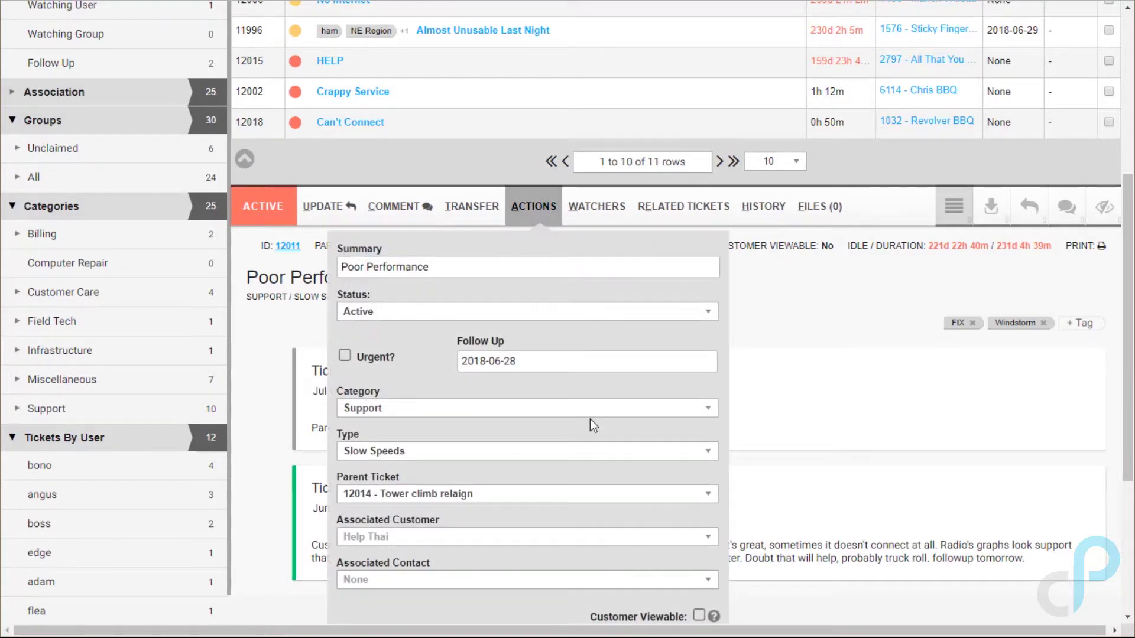
scroll(678, 538, down, 2)
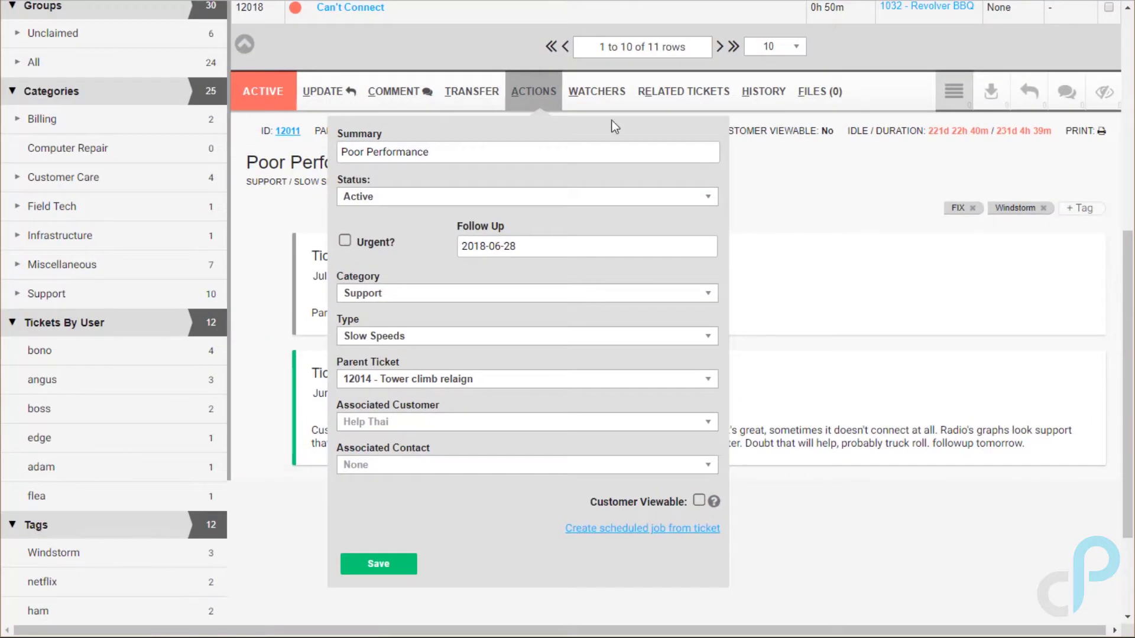
click(541, 105)
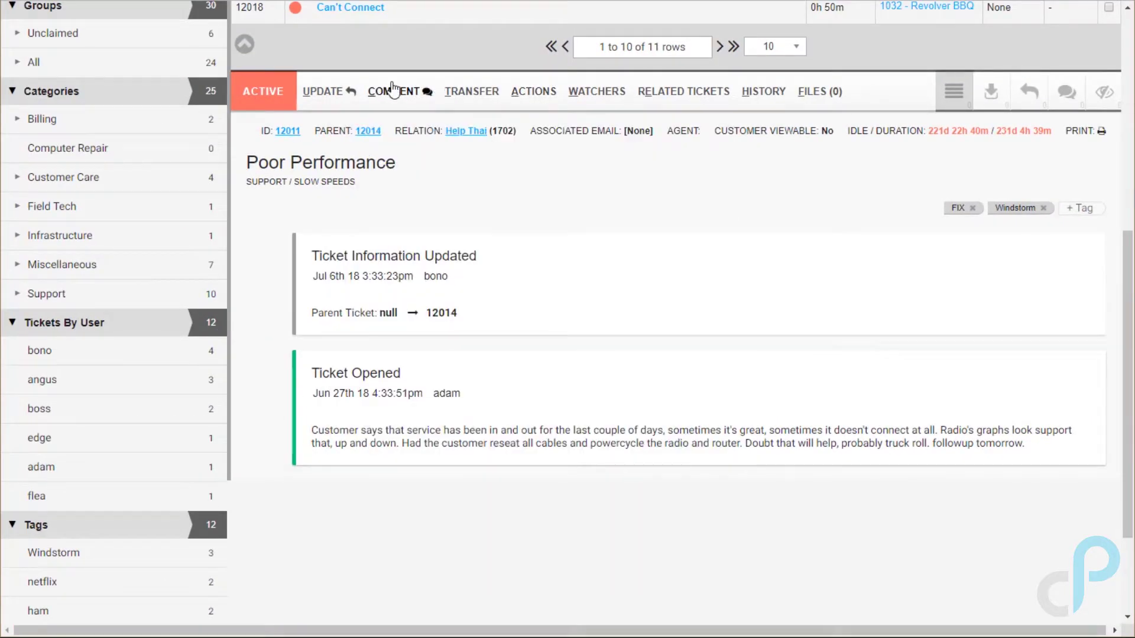
click(328, 93)
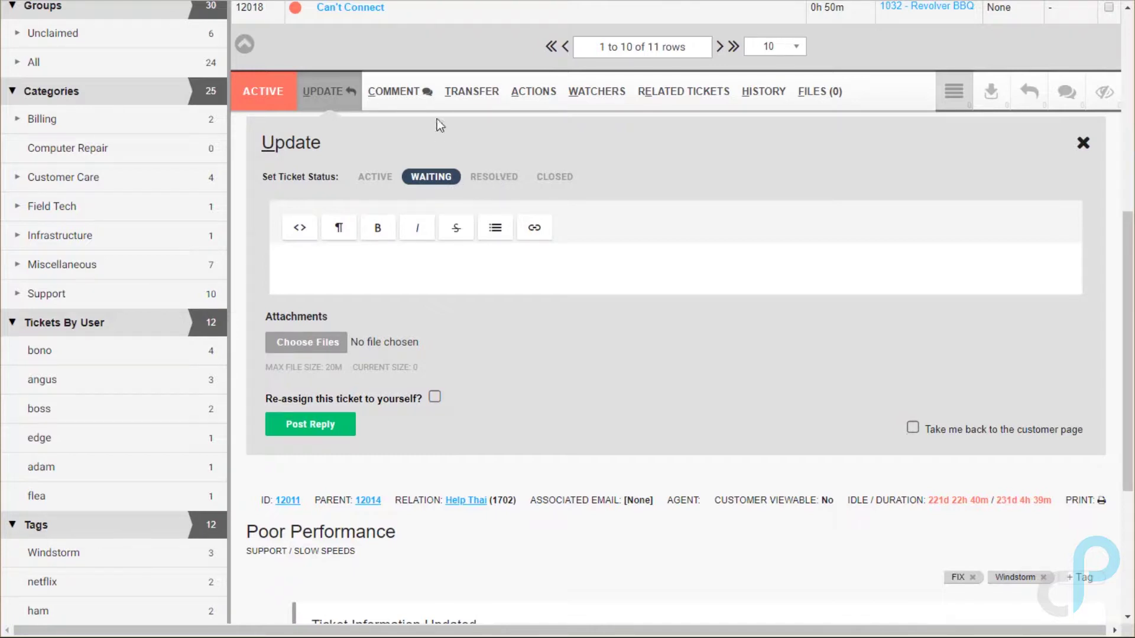
click(345, 101)
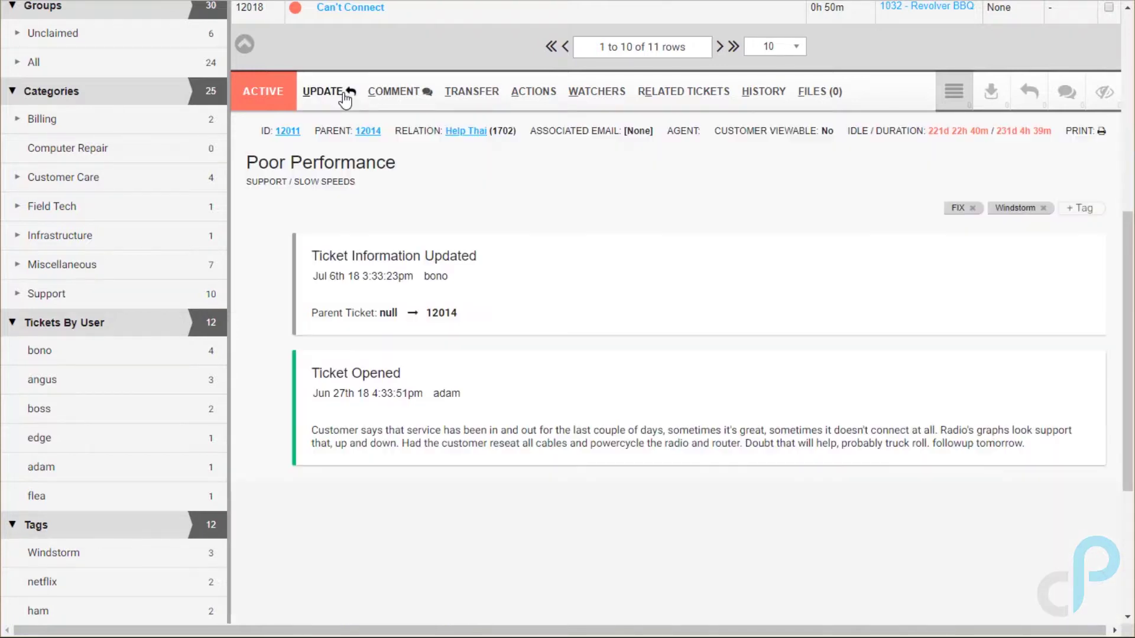
click(598, 93)
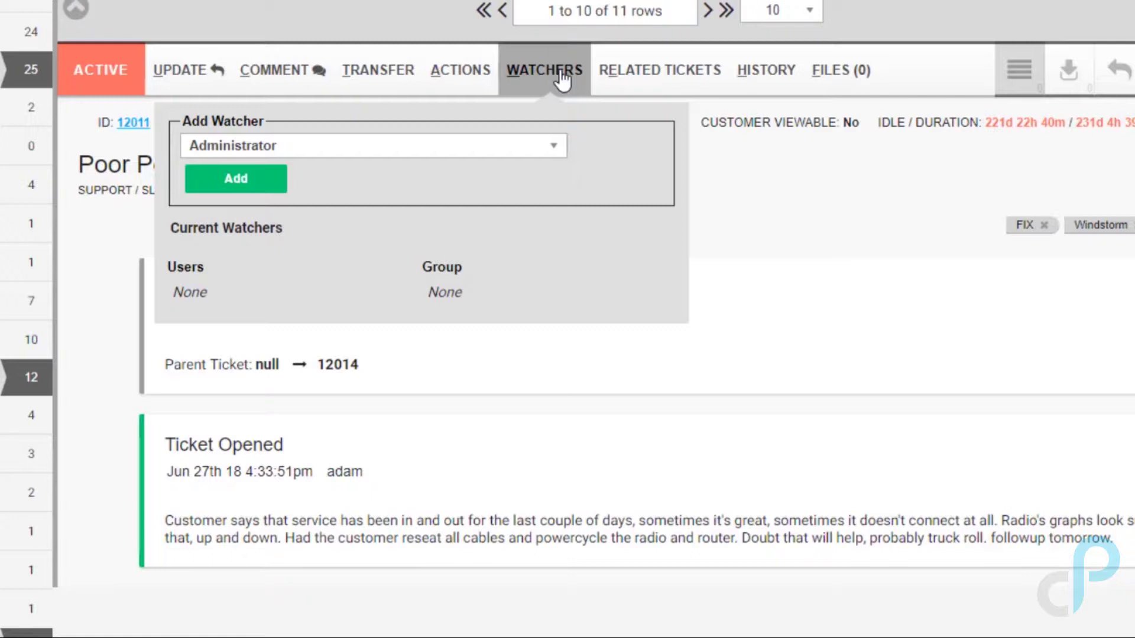
click(555, 145)
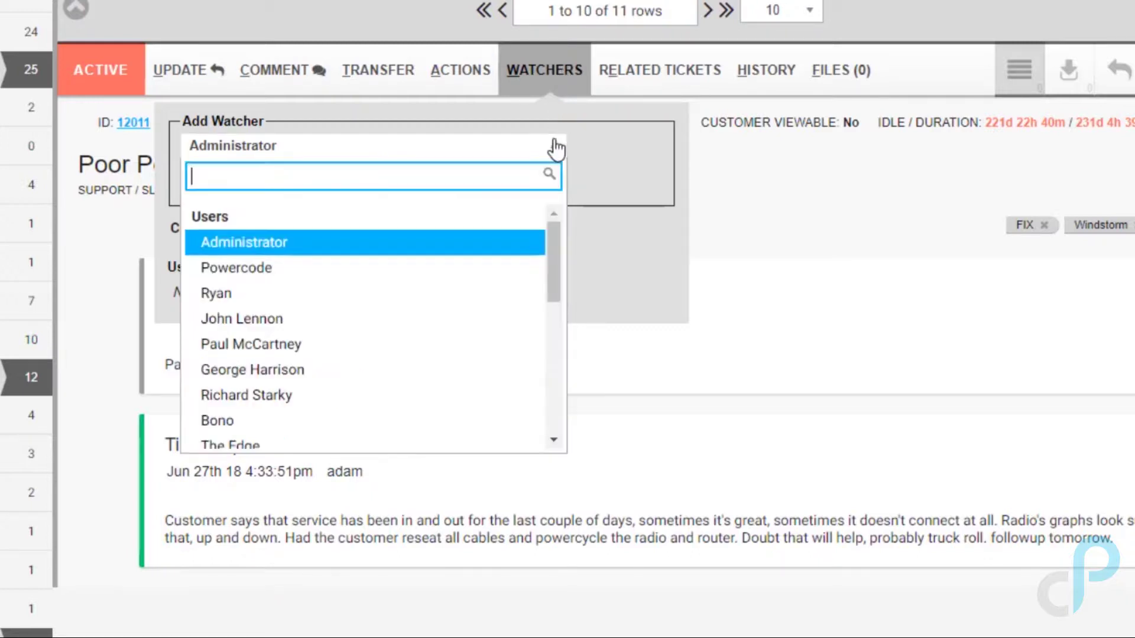
click(610, 146)
click(678, 83)
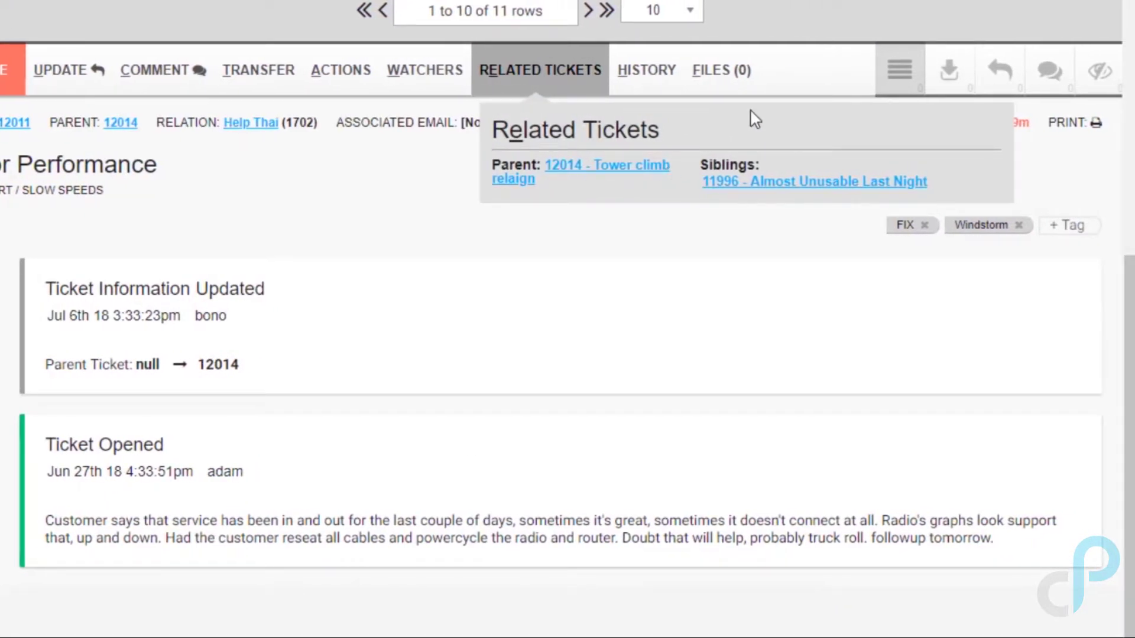
click(647, 71)
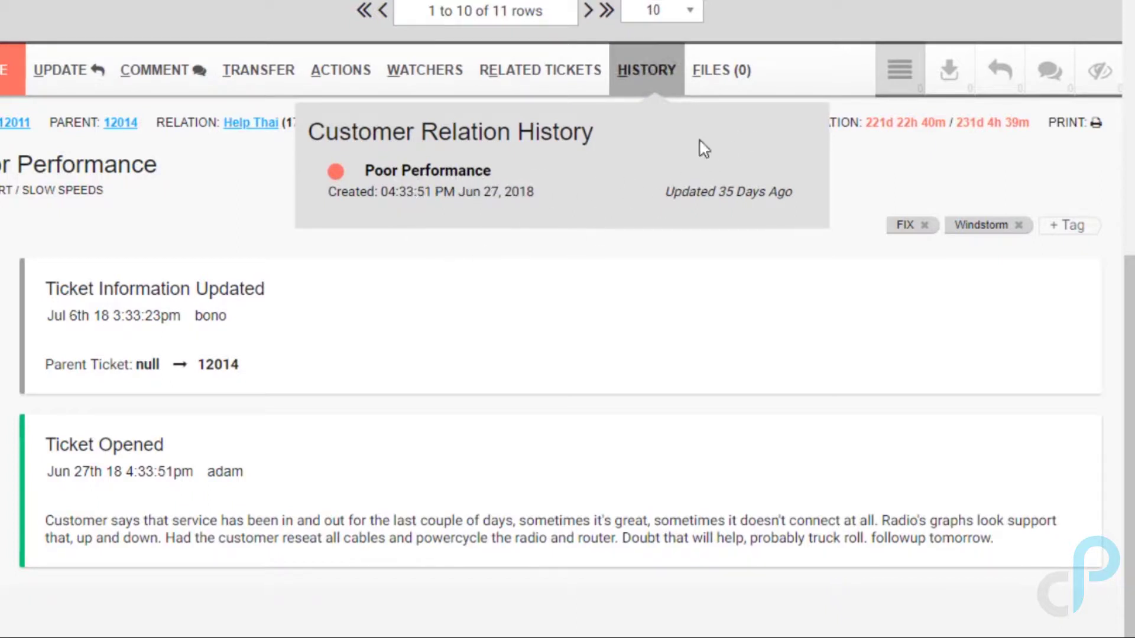
click(721, 93)
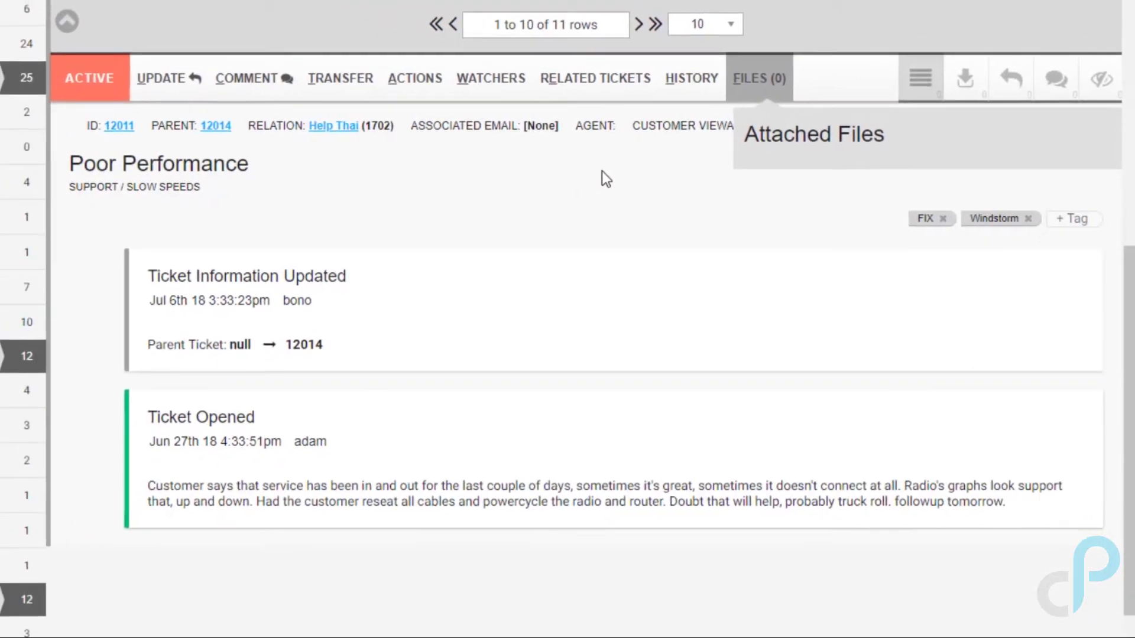
click(768, 79)
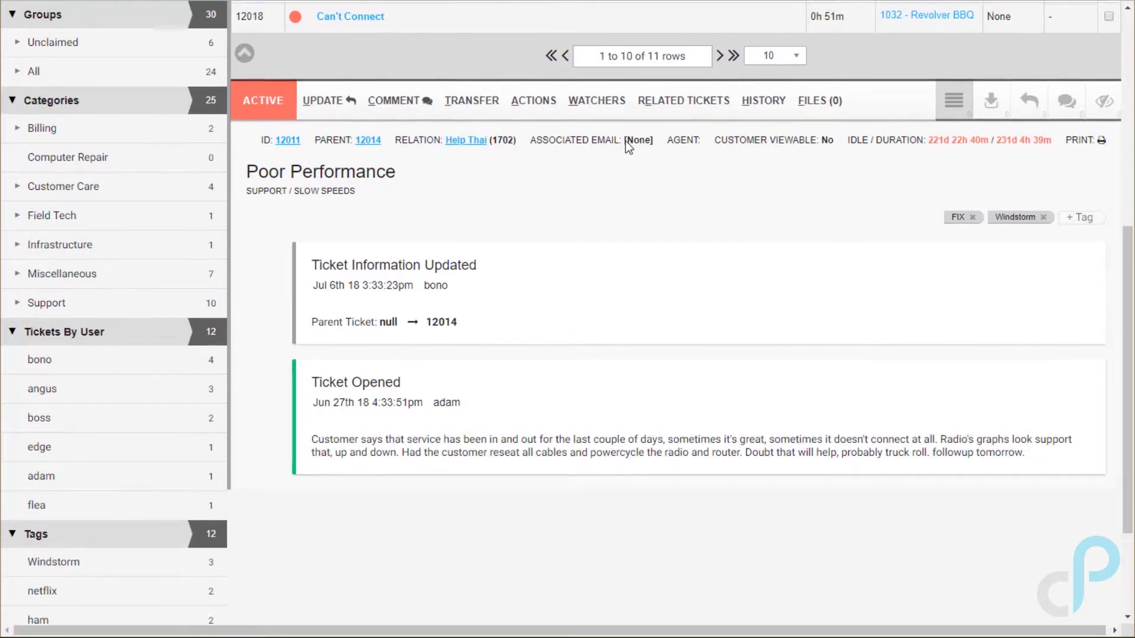
scroll(625, 140, up, 1)
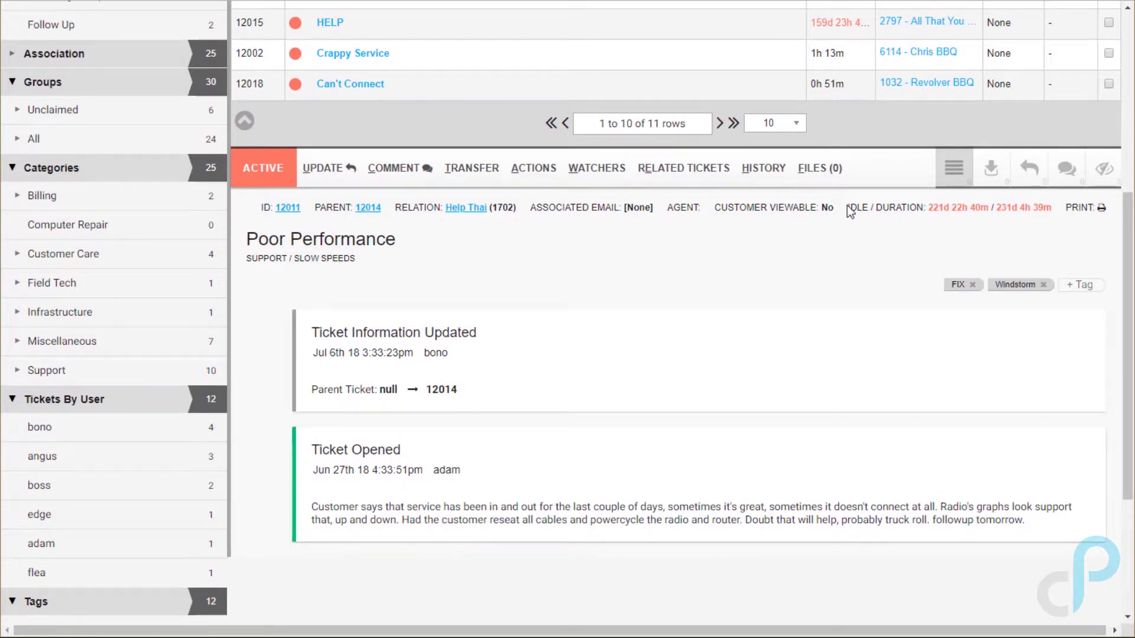
scroll(847, 206, up, 3)
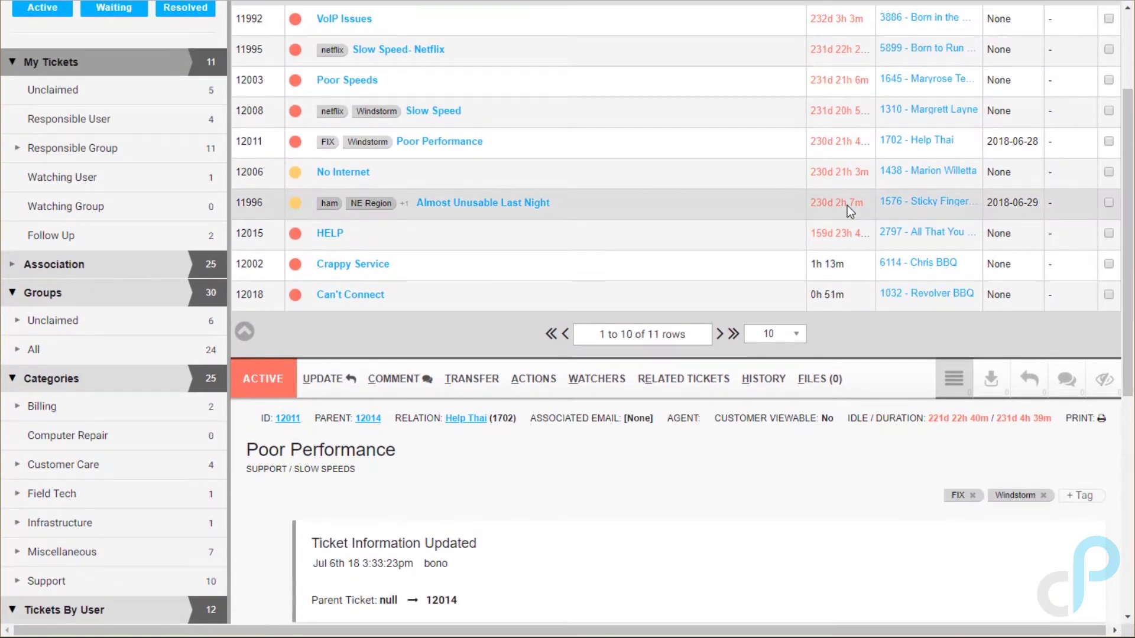
scroll(846, 205, up, 2)
scroll(848, 205, down, 2)
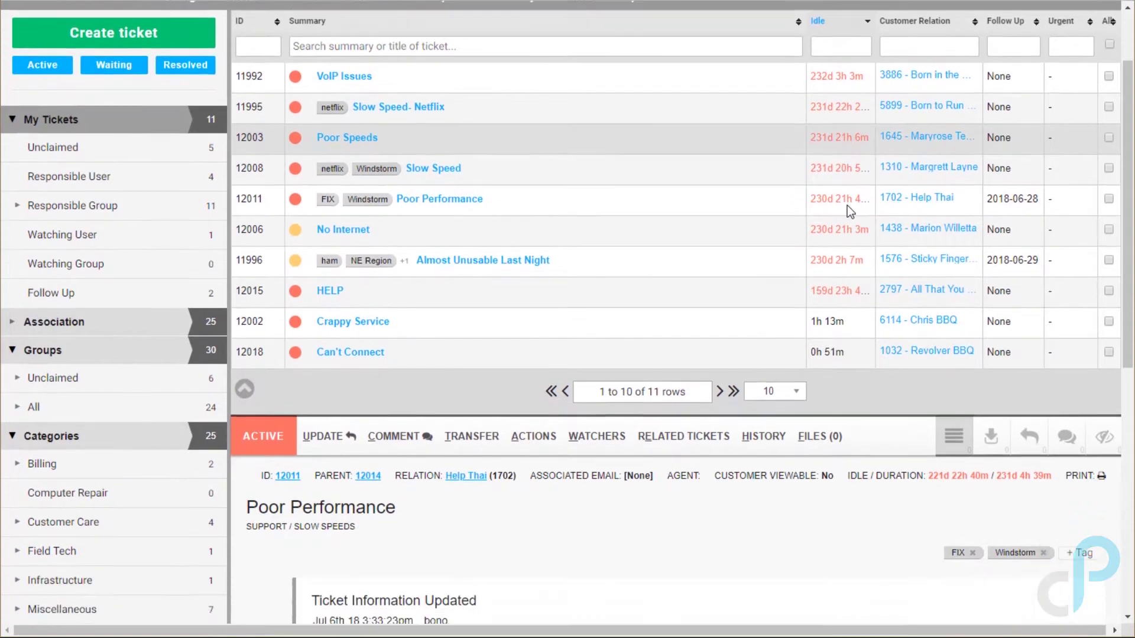
scroll(848, 205, up, 1)
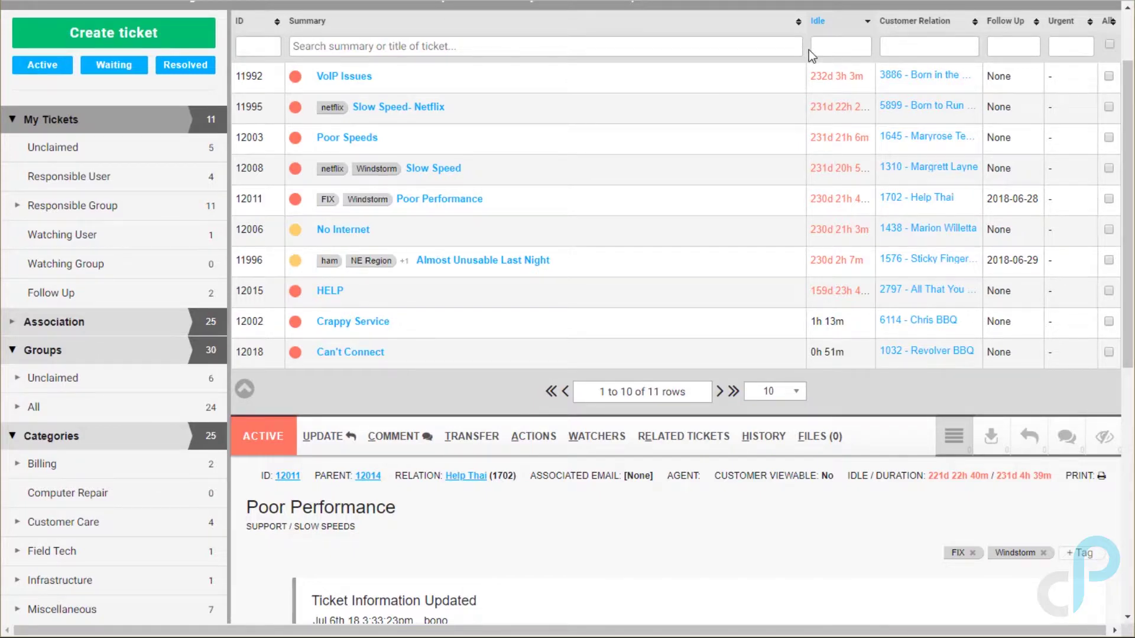
click(831, 27)
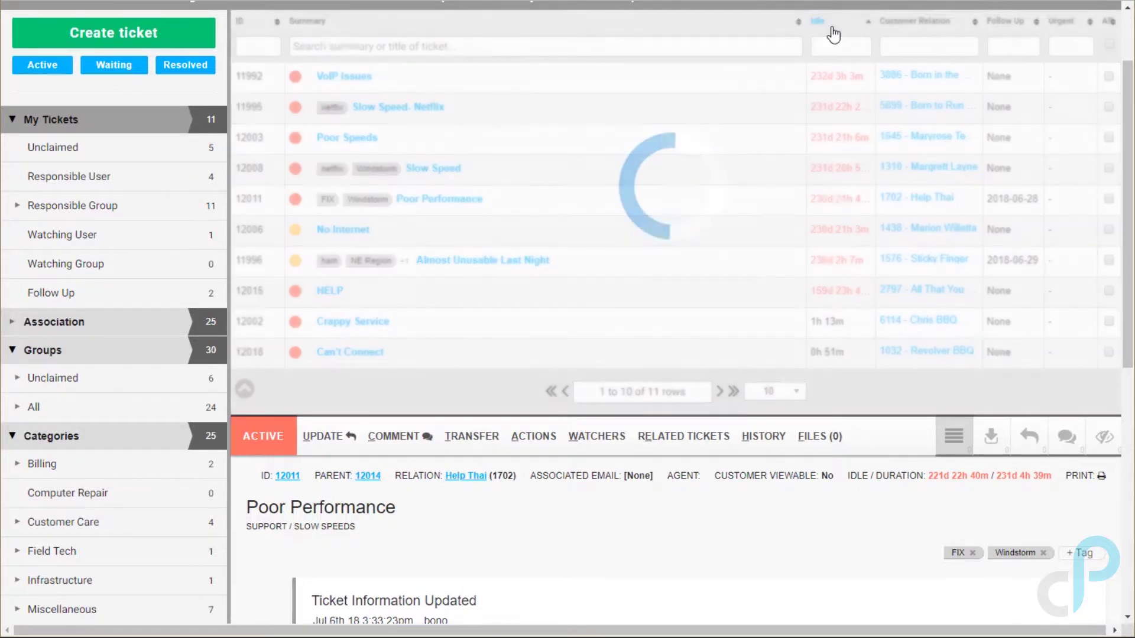
click(831, 33)
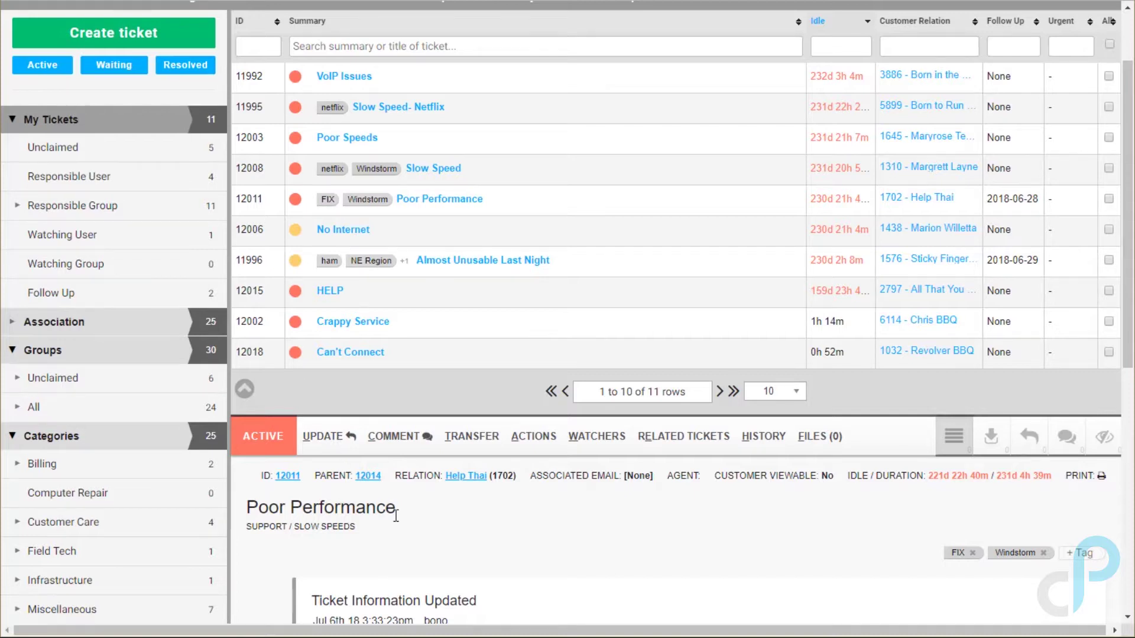
scroll(396, 516, down, 3)
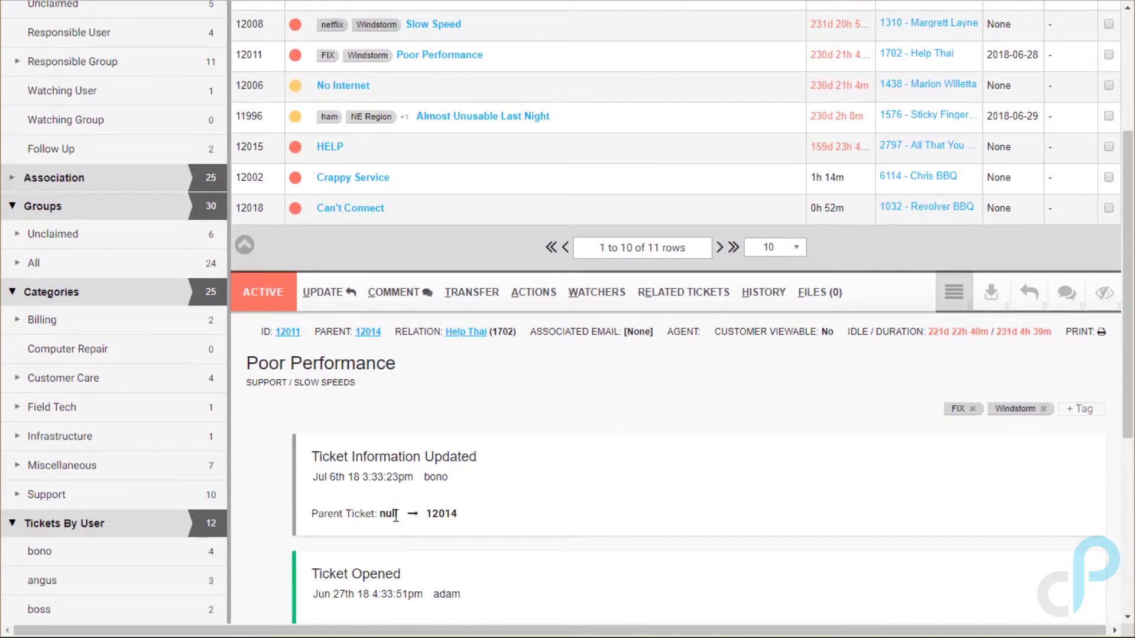
- Begin entering a 'Tuesday' tag in ticket 12011's + Tag box
scroll(396, 516, up, 1)
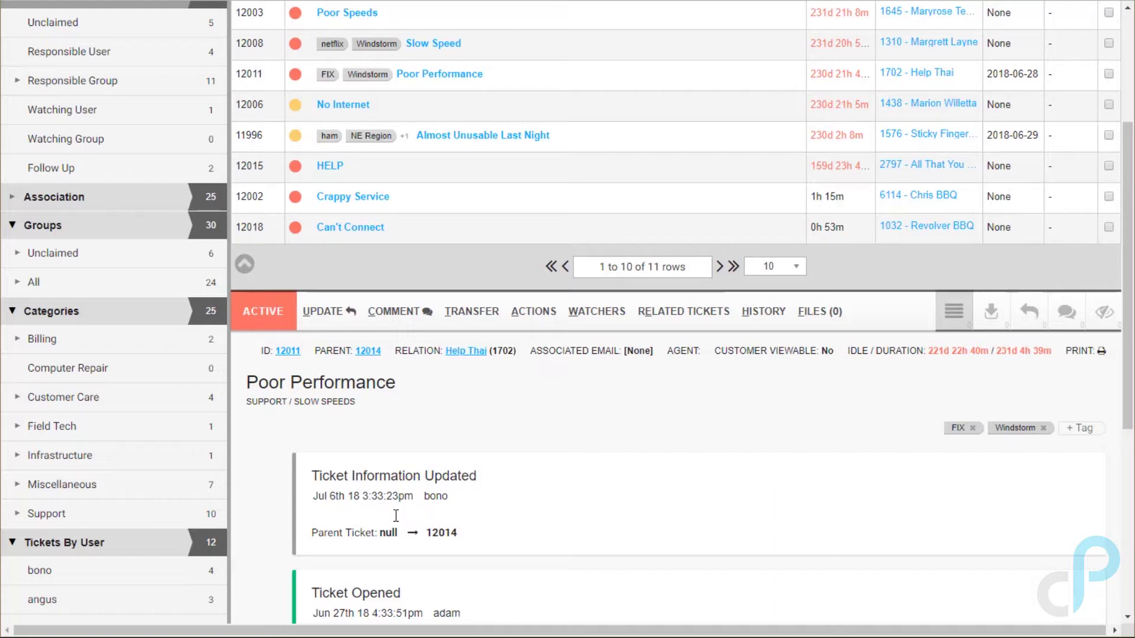
scroll(865, 428, down, 1)
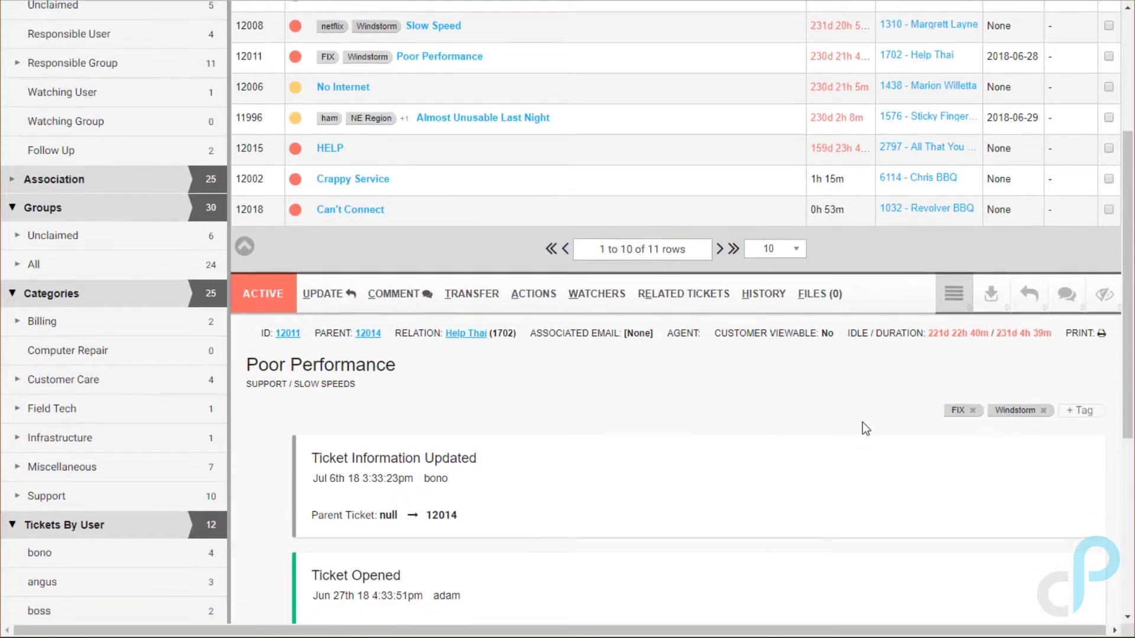
scroll(865, 427, down, 3)
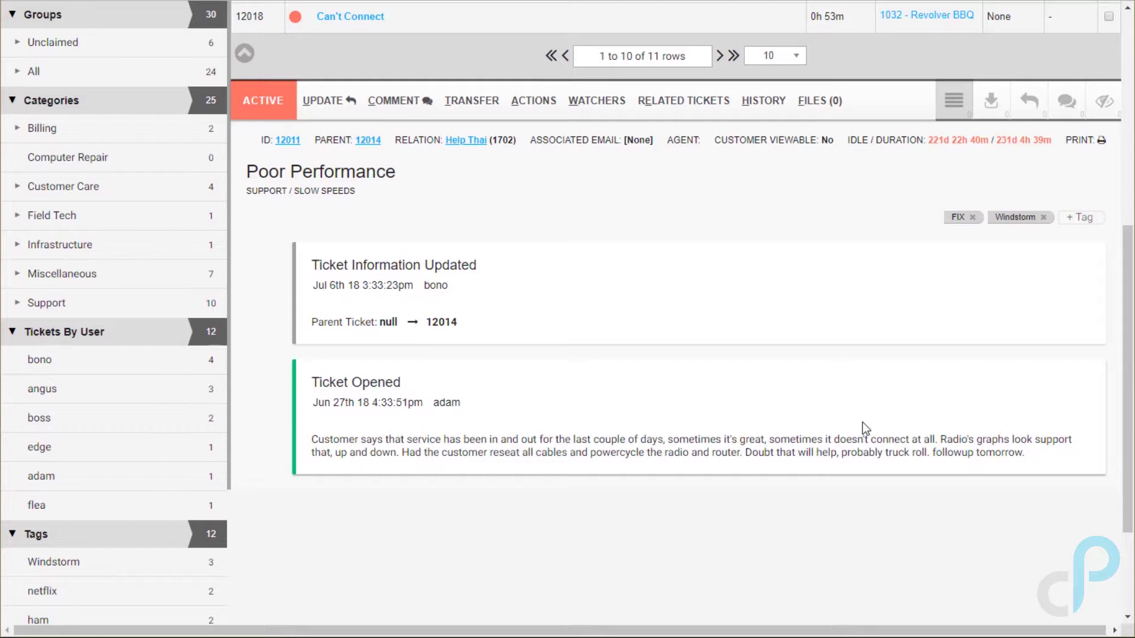
click(1077, 218)
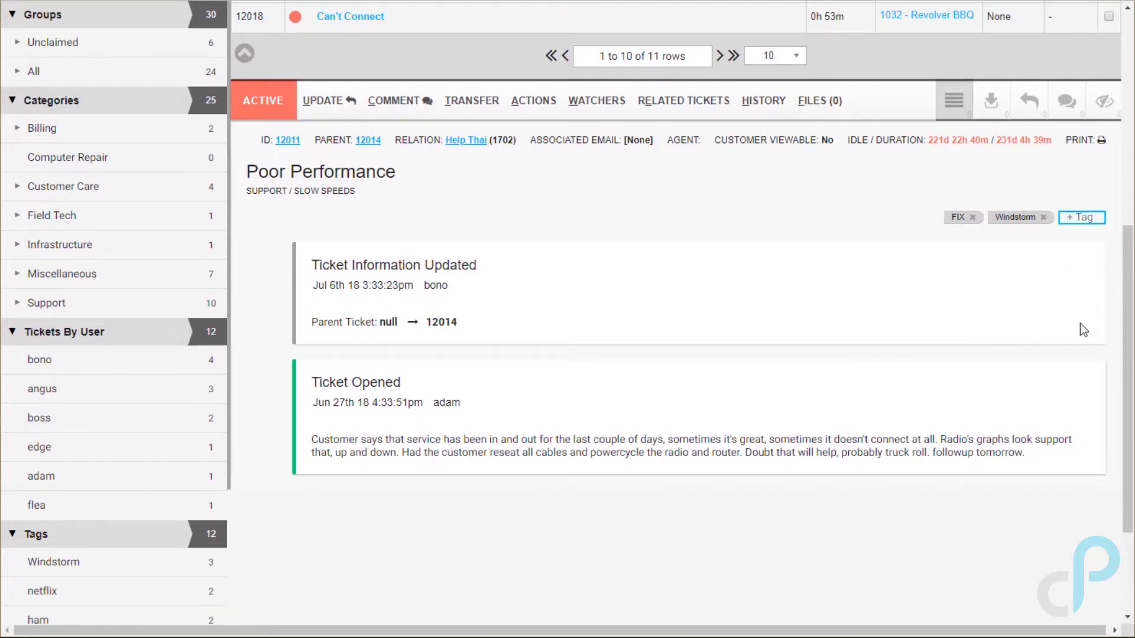
text(T)
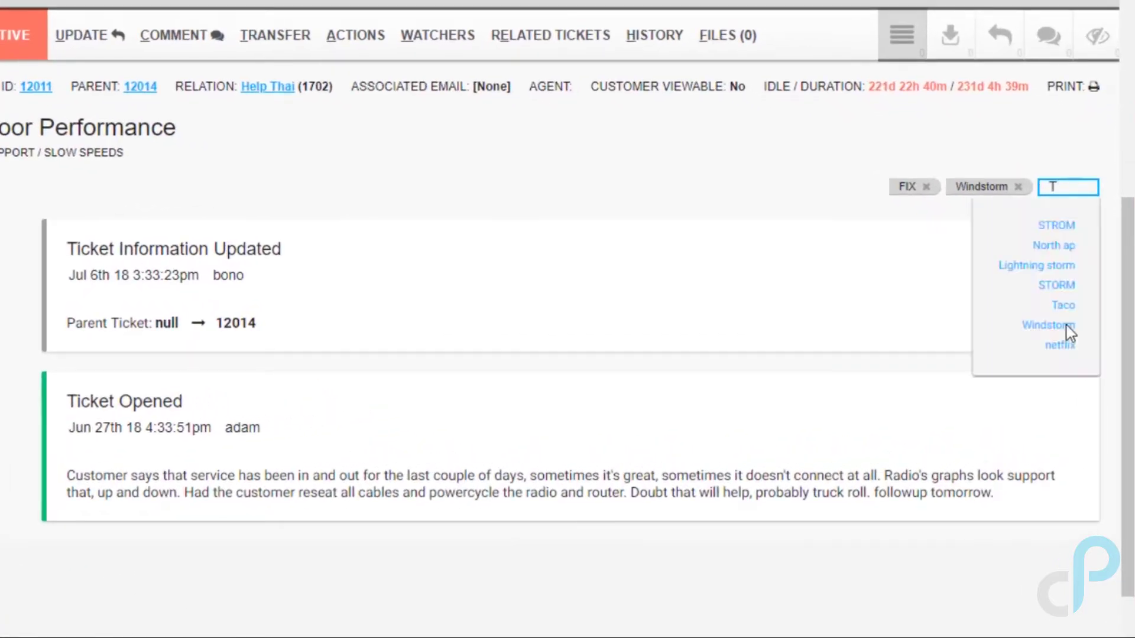
text(uesday)
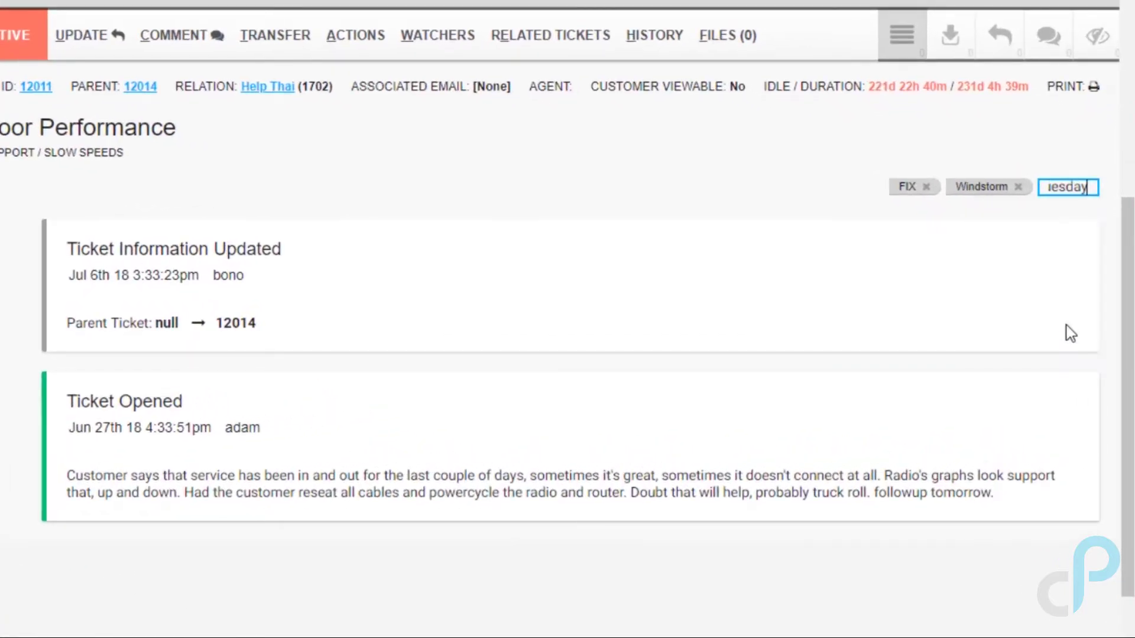
key(BackSpace)
key(BackSpace)
key(BackSpace)
key(BackSpace)
key(BackSpace)
key(BackSpace)
key(BackSpace)
text(T)
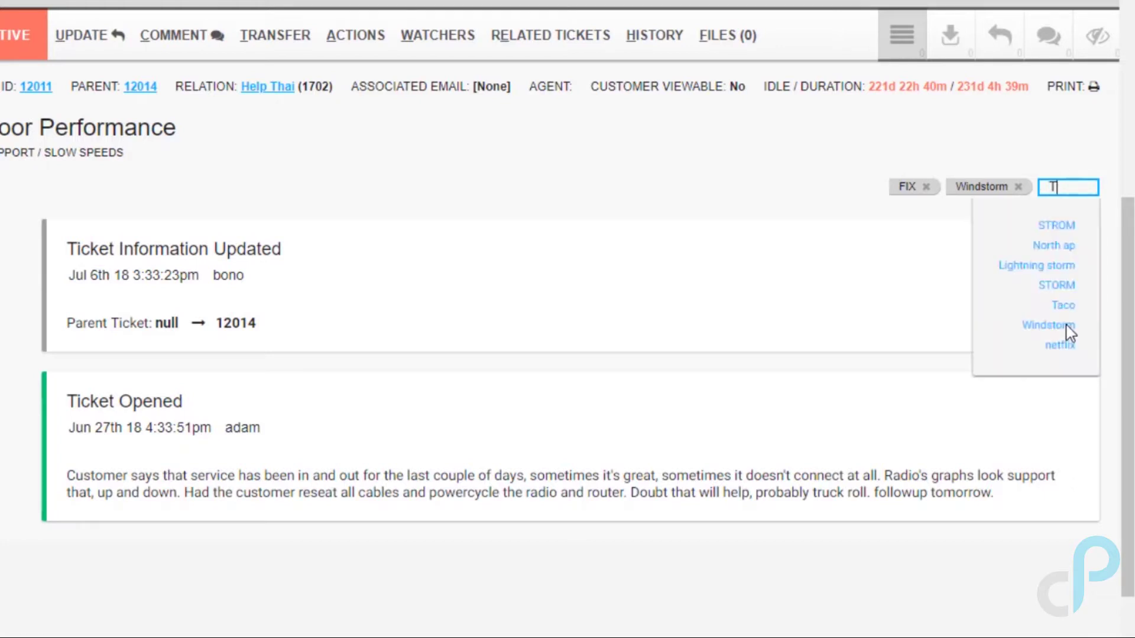
text(u)
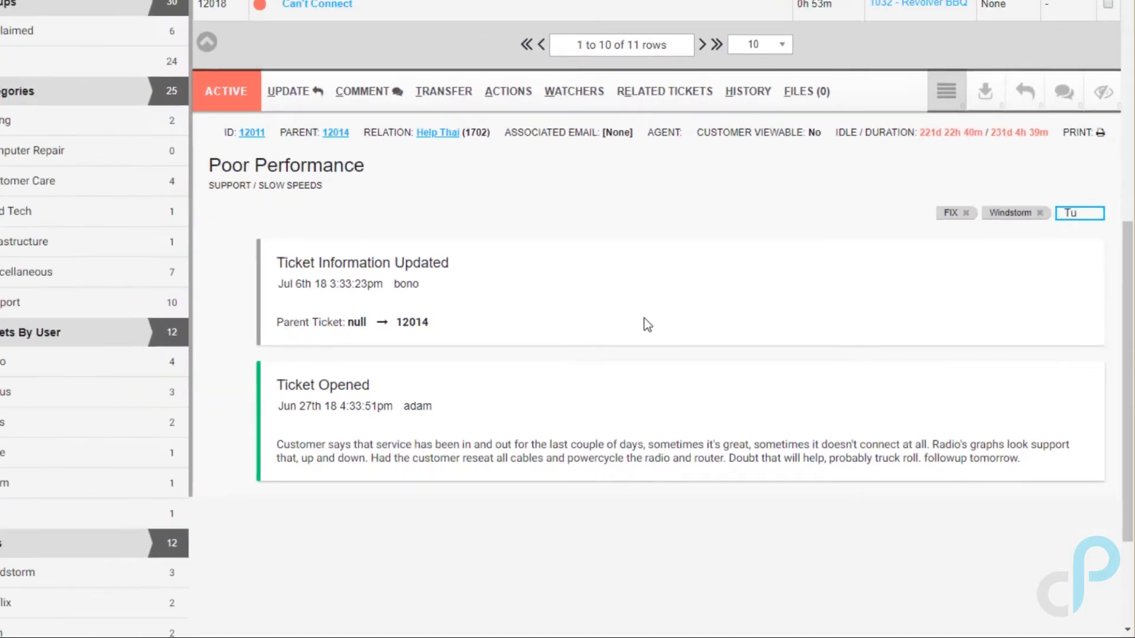
- Collapse the Tickets By User and Categories sections, add the Tuesday tag, then filter by Windstorm
scroll(140, 438, down, 4)
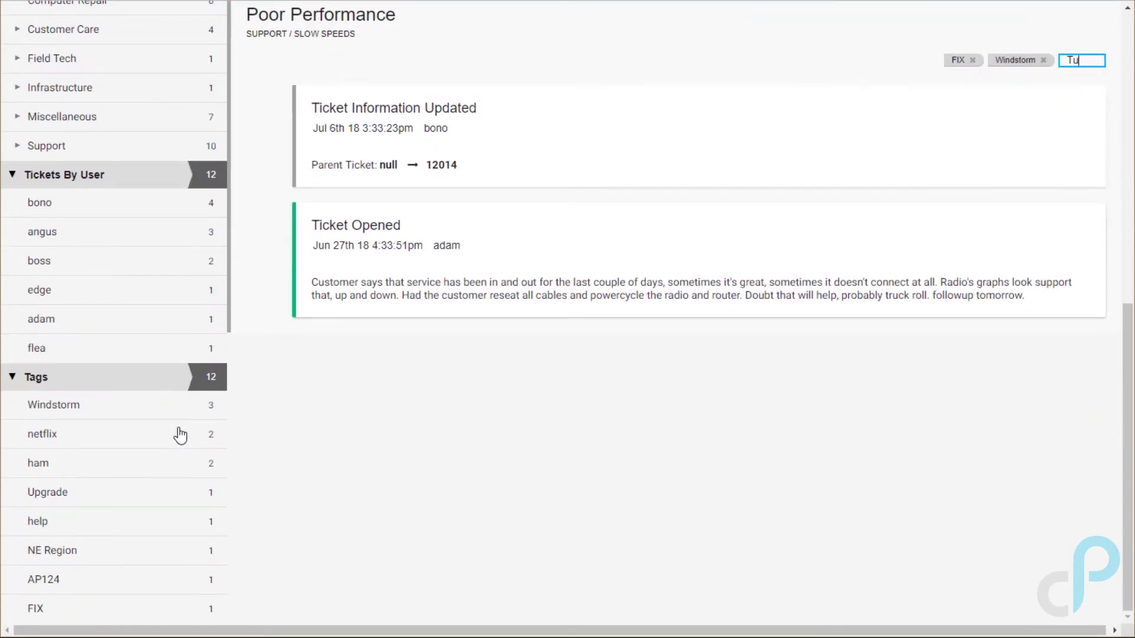
click(17, 175)
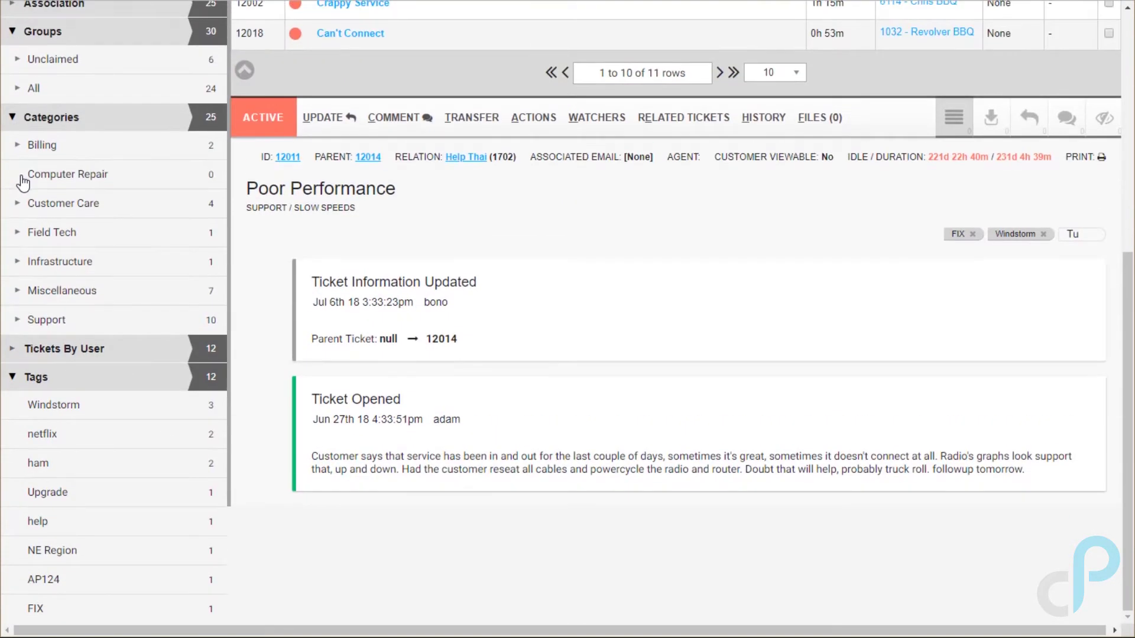
click(19, 121)
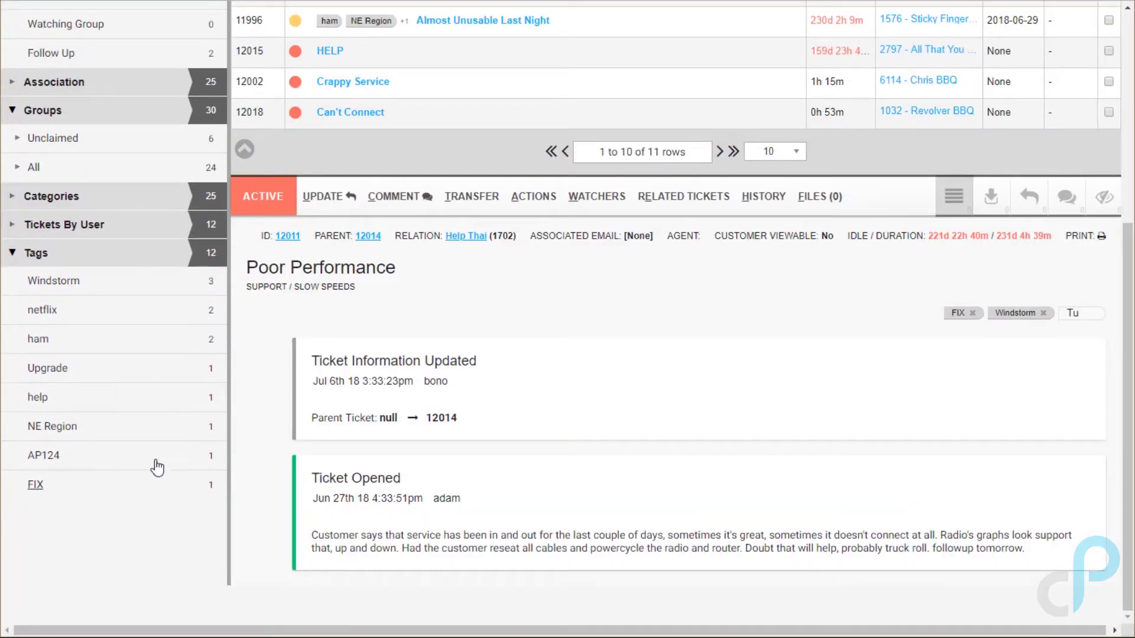
click(1086, 310)
text(esday)
key(Return)
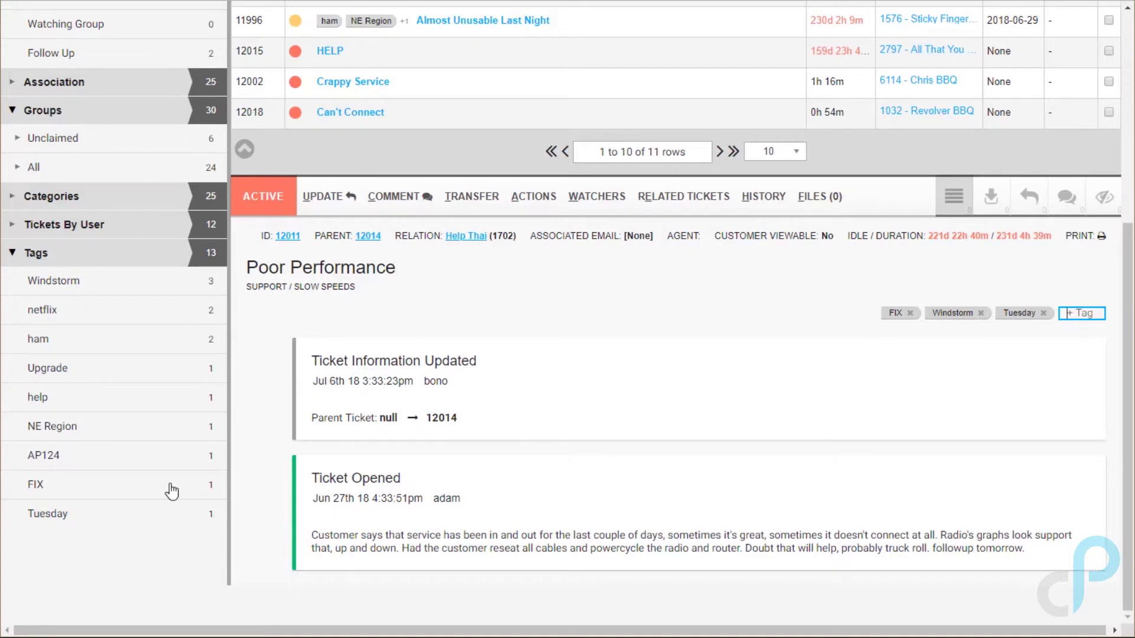
scroll(407, 409, up, 5)
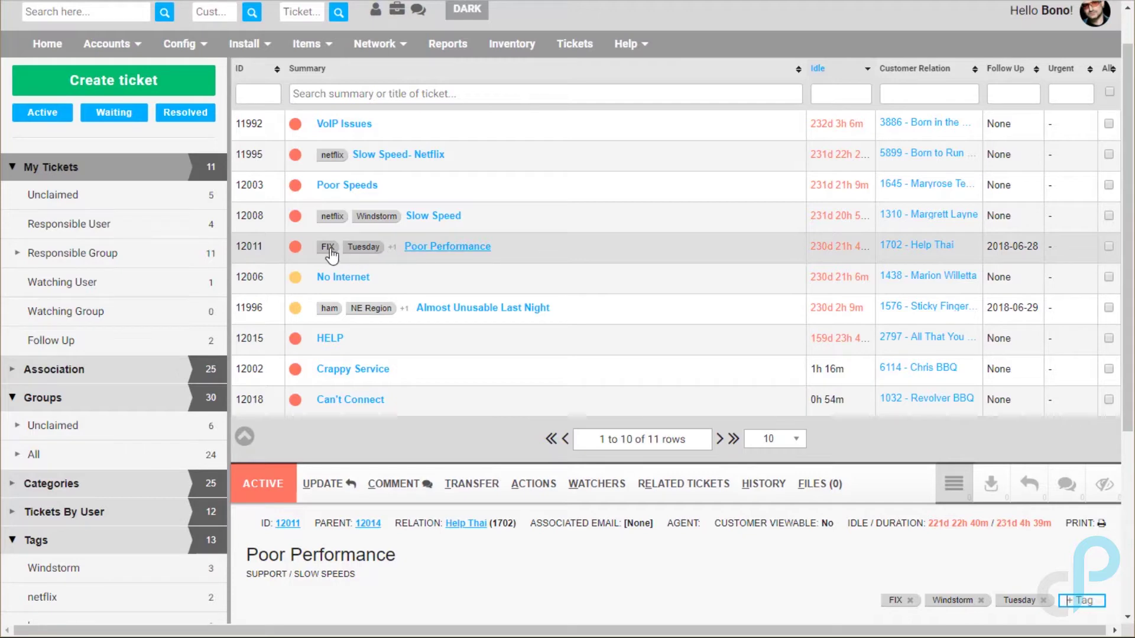
scroll(438, 331, down, 5)
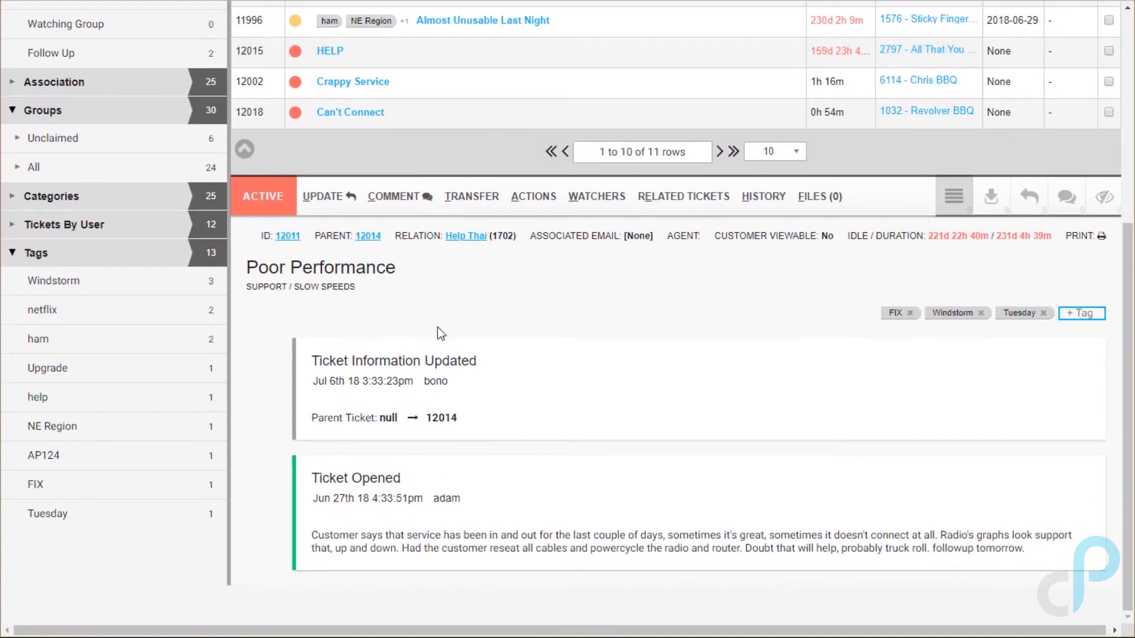
click(46, 287)
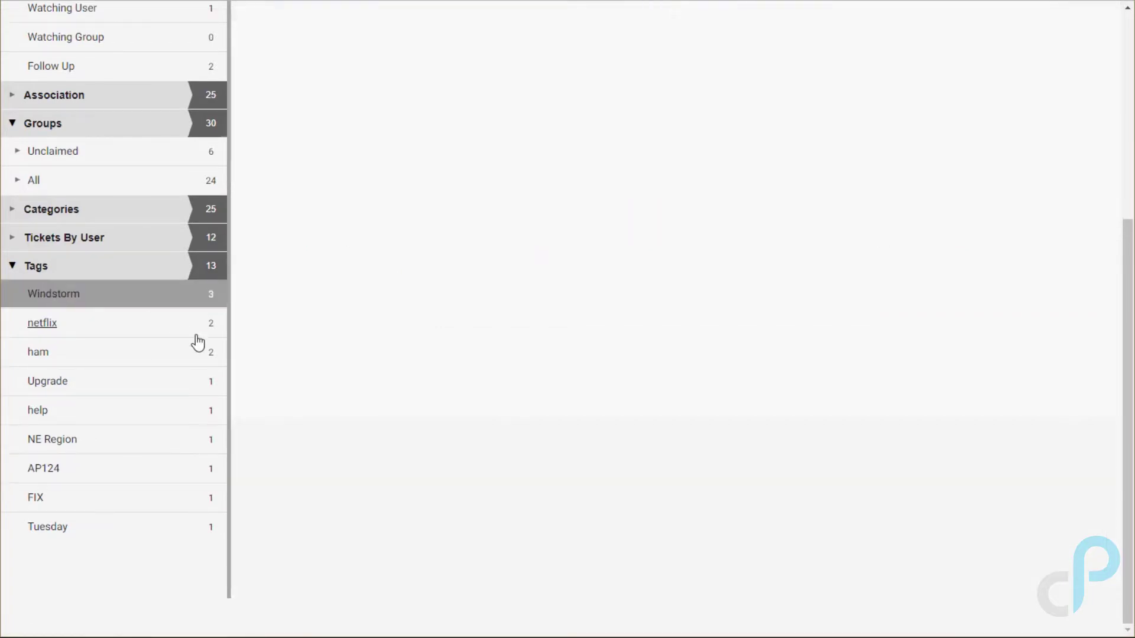
- Open Windstorm-tagged ticket 11996 'Almost Unusable Last Night' and glance at its Actions panel
scroll(657, 339, up, 4)
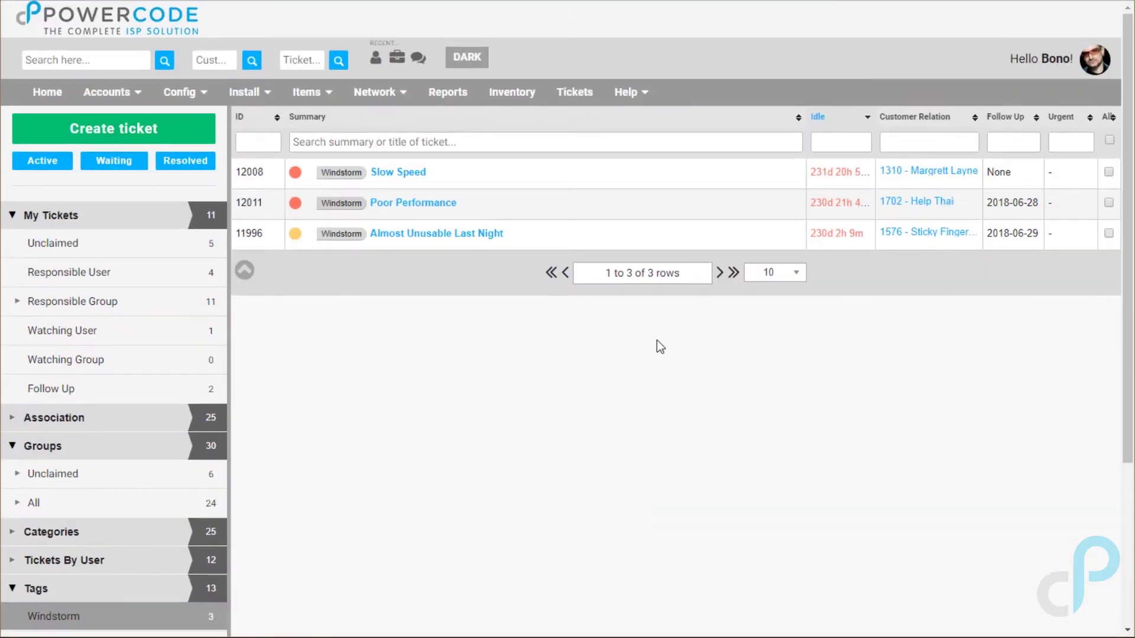
click(391, 239)
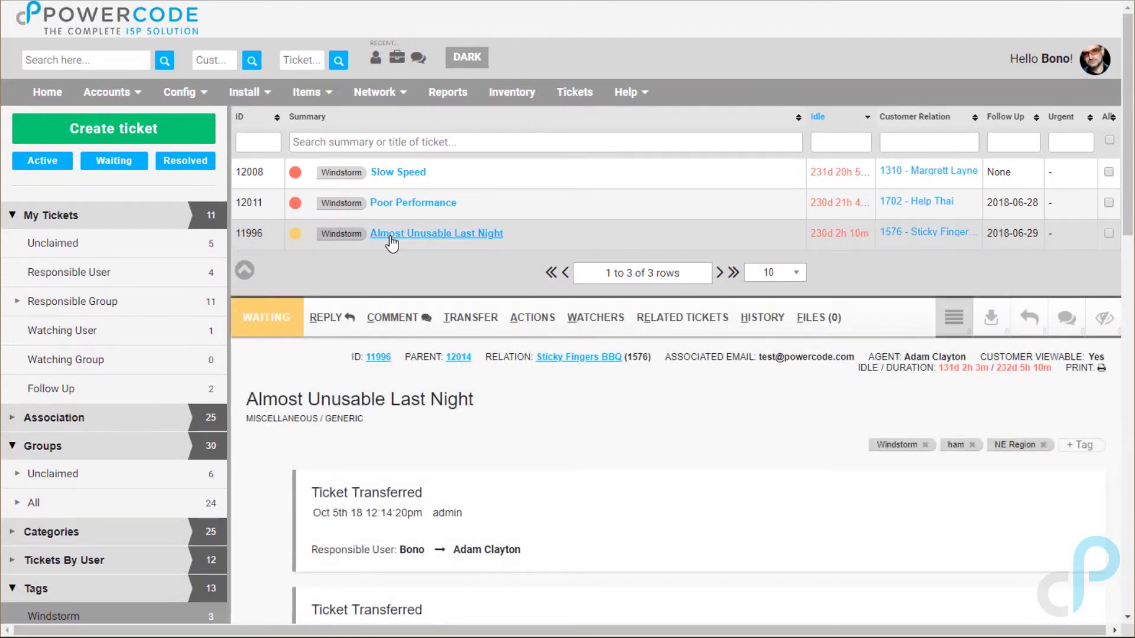
click(533, 318)
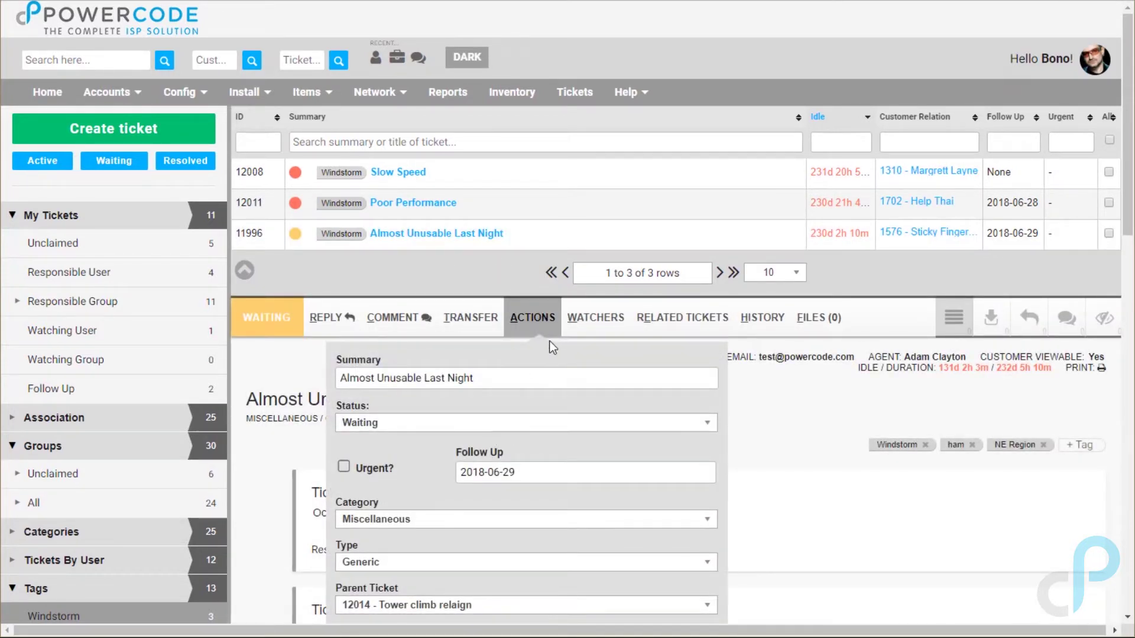
click(543, 322)
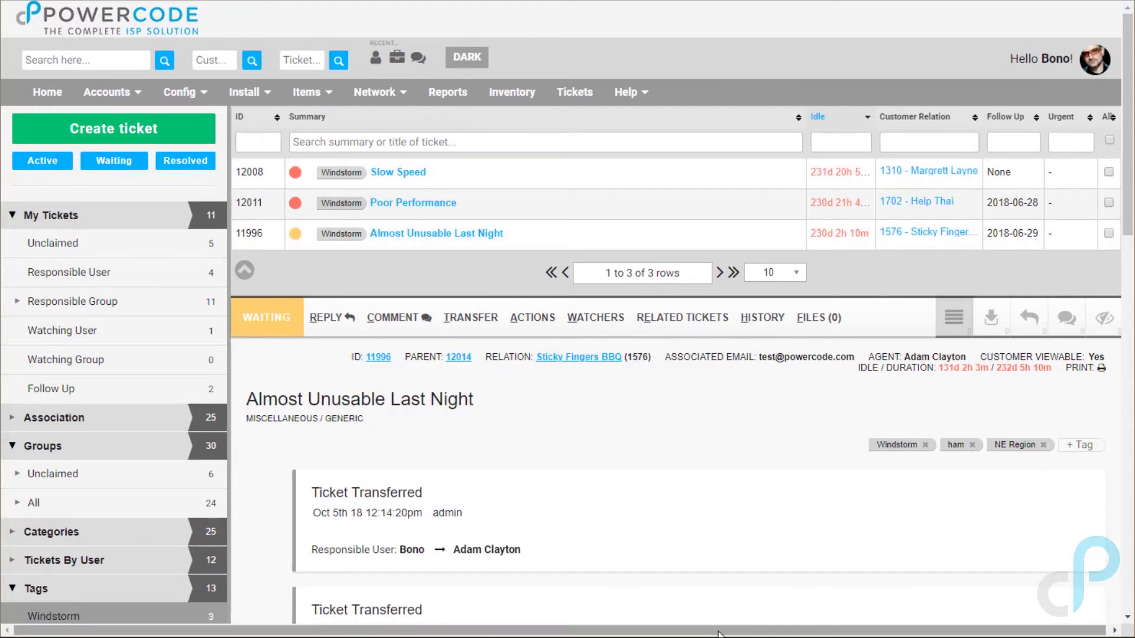
drag(719, 633, 722, 633)
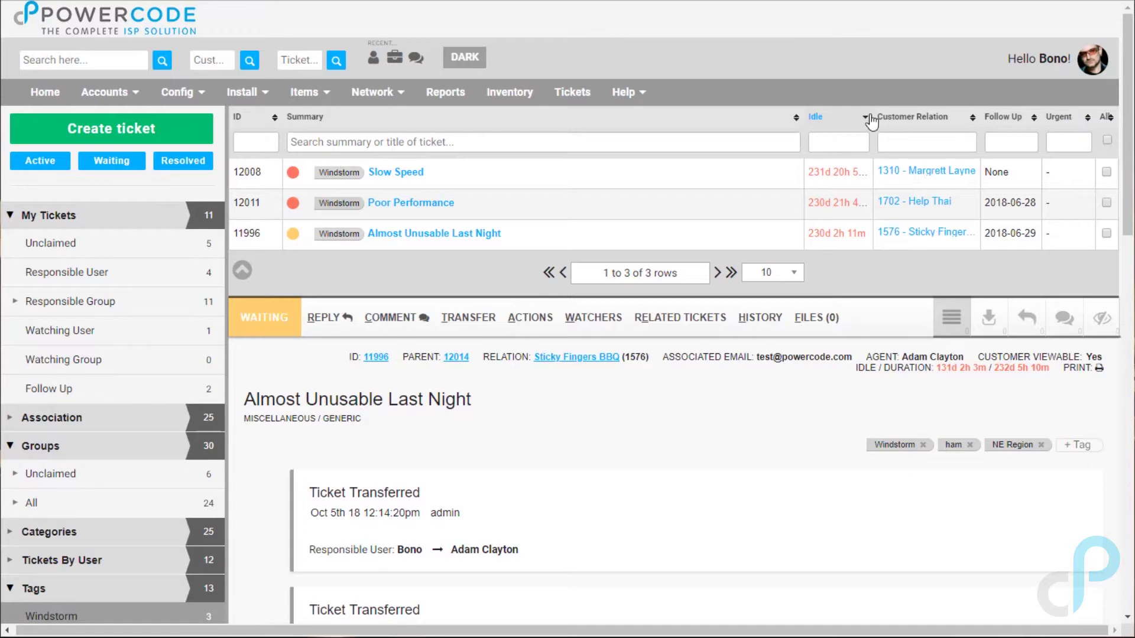
- Go to Config > Tickets > Blacklist to view the empty Support Email Blacklist
mouse_move(199, 88)
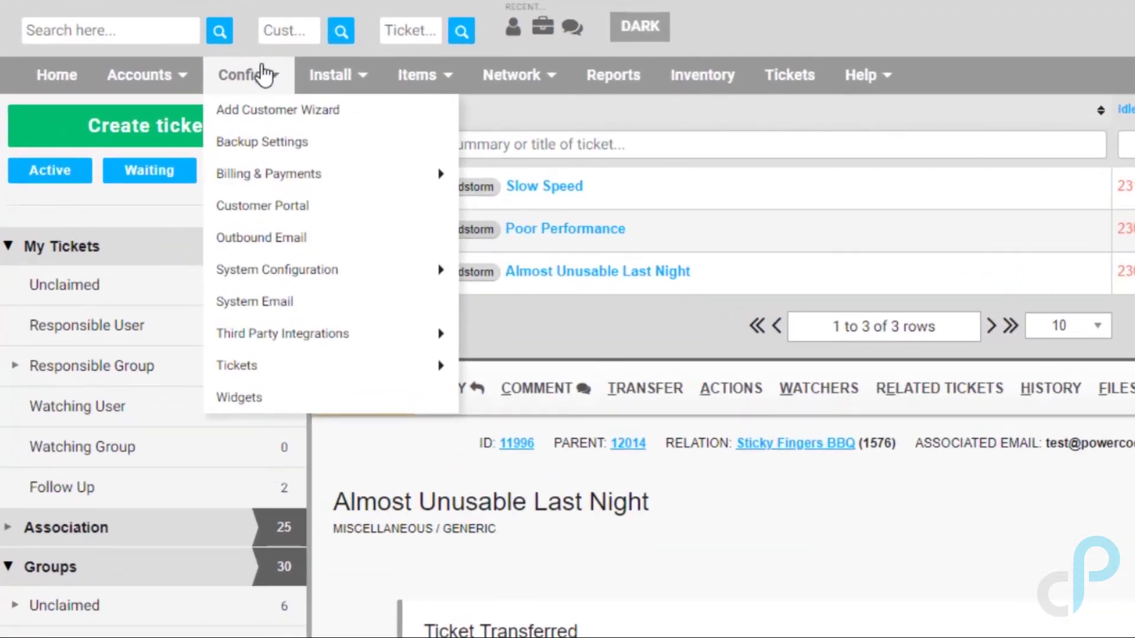
mouse_move(245, 320)
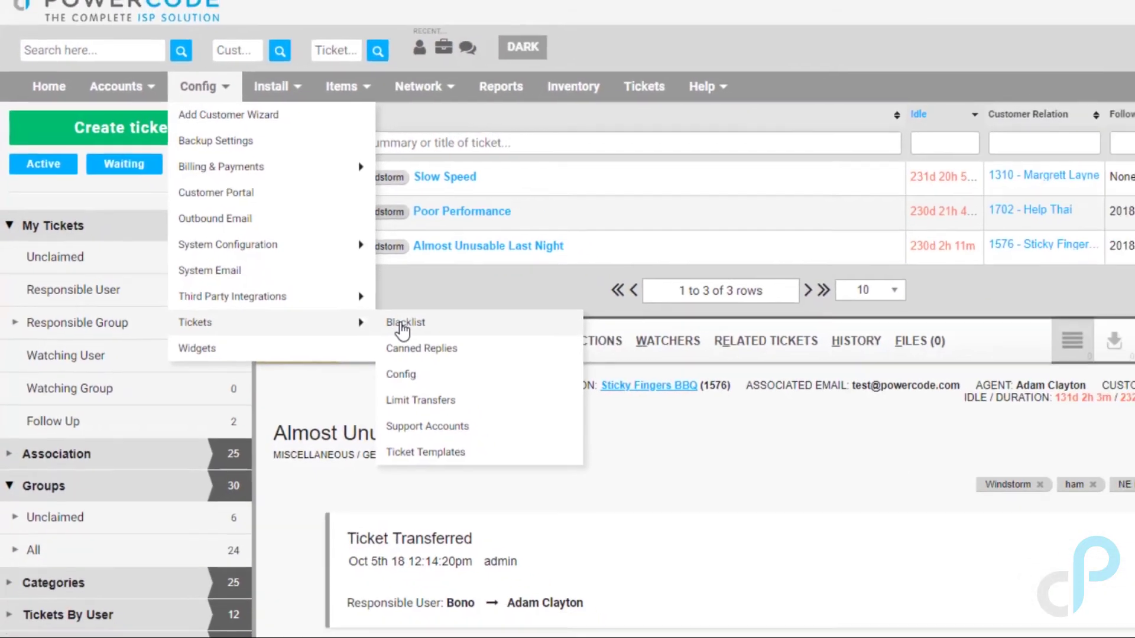
click(495, 365)
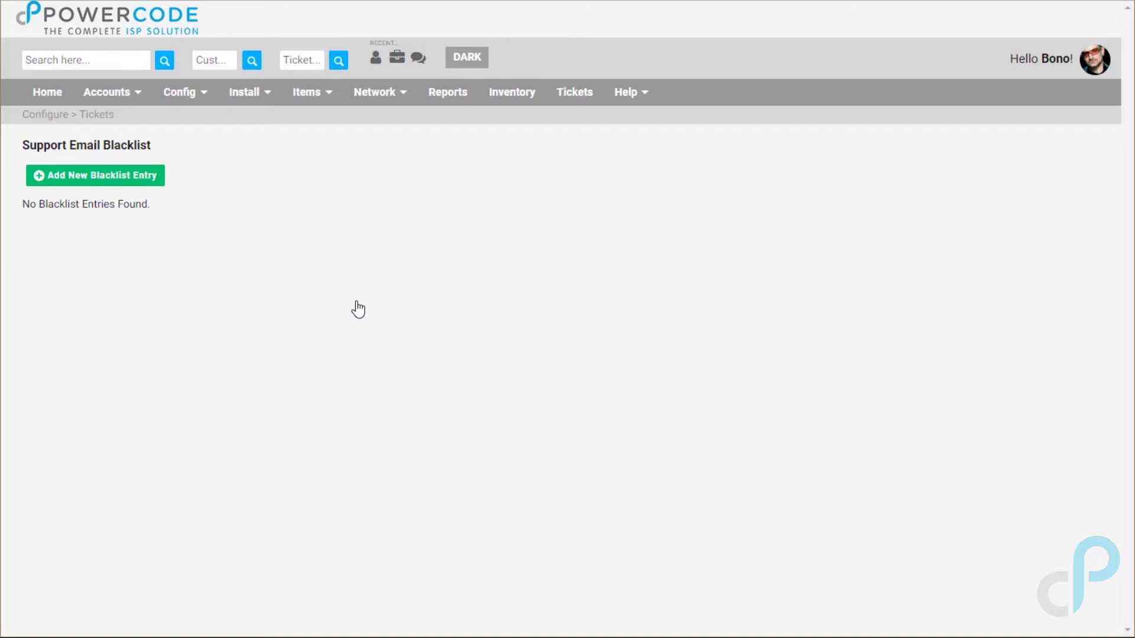
- Open the ticket settings page under Config > Tickets > Config
click(183, 100)
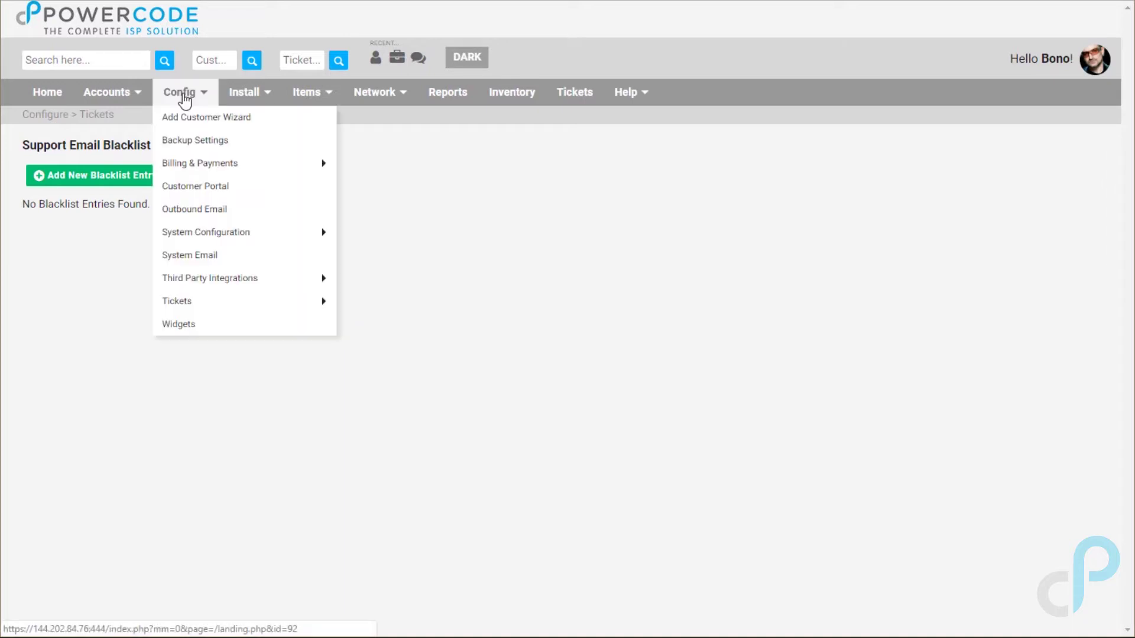
mouse_move(317, 299)
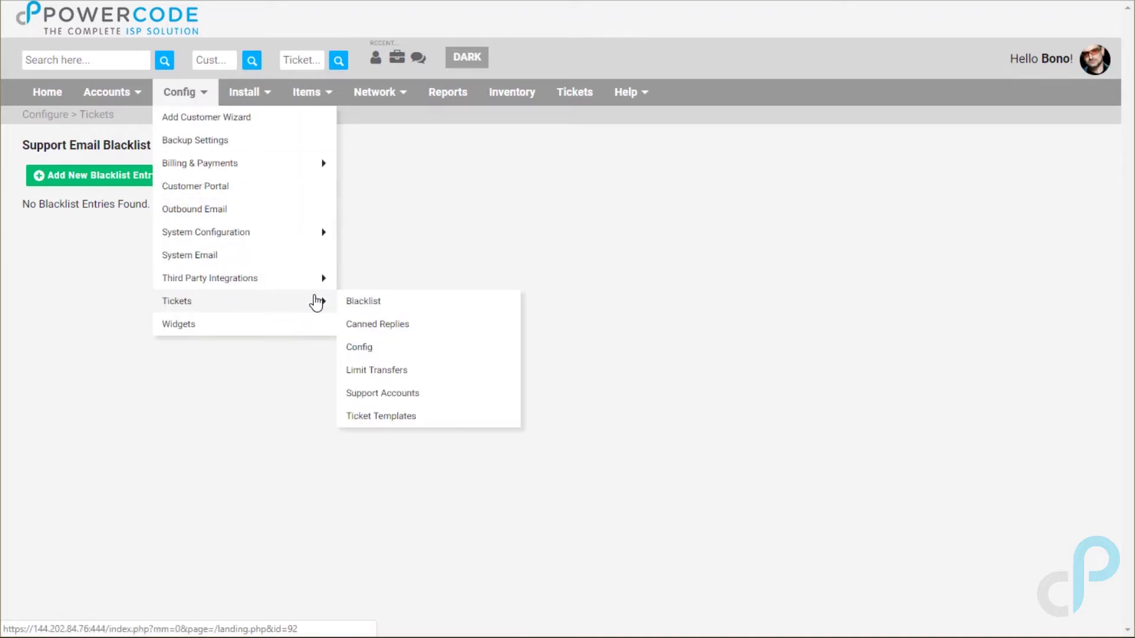
click(379, 347)
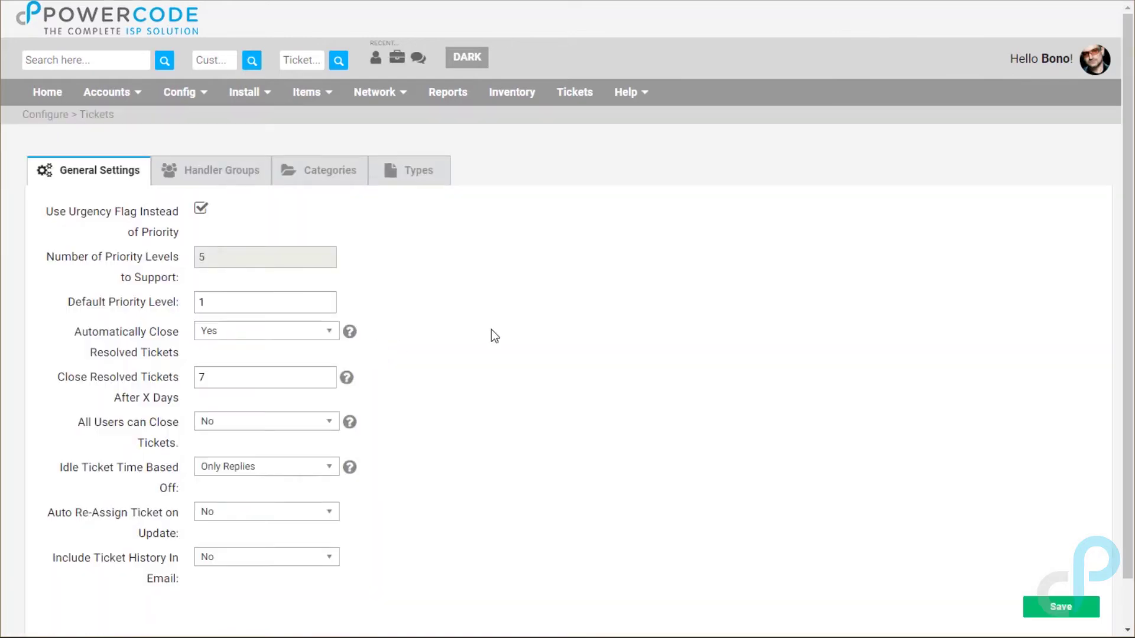
- Toggle Use Urgency Flag off and back on, leaving it enabled instead of priority levels
click(199, 207)
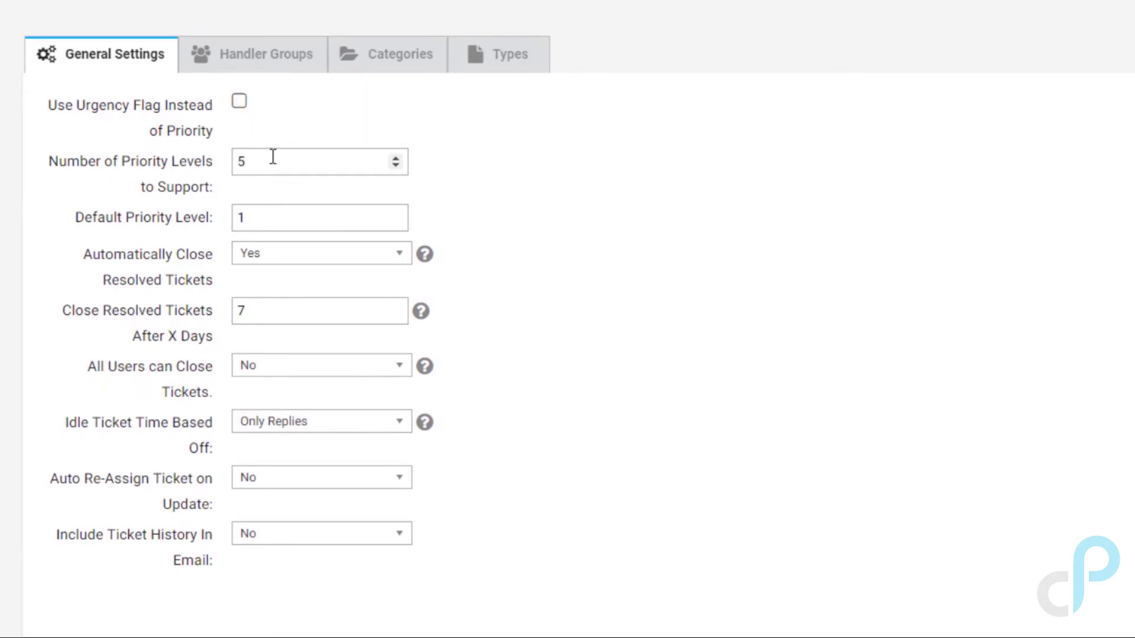
click(239, 102)
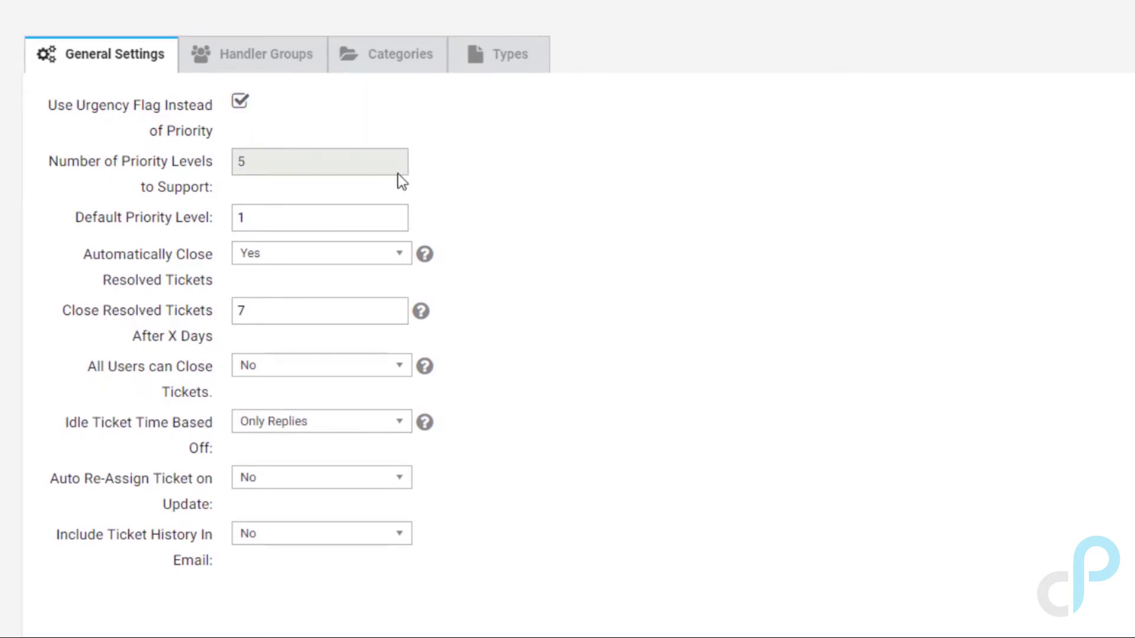
scroll(451, 202, down, 1)
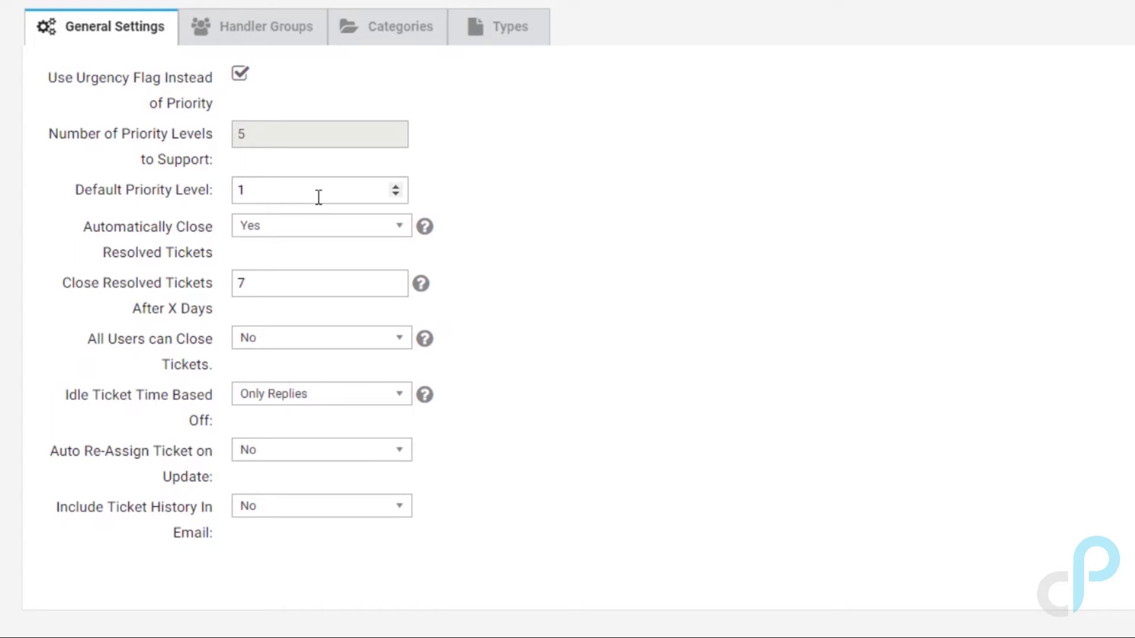
click(241, 75)
click(262, 191)
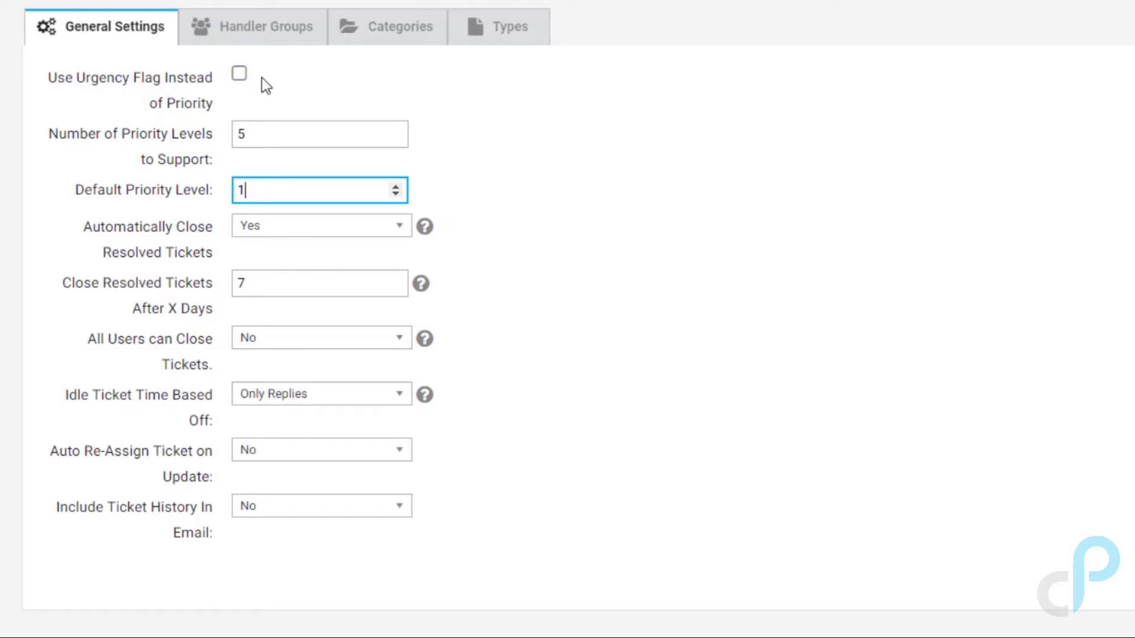
click(240, 75)
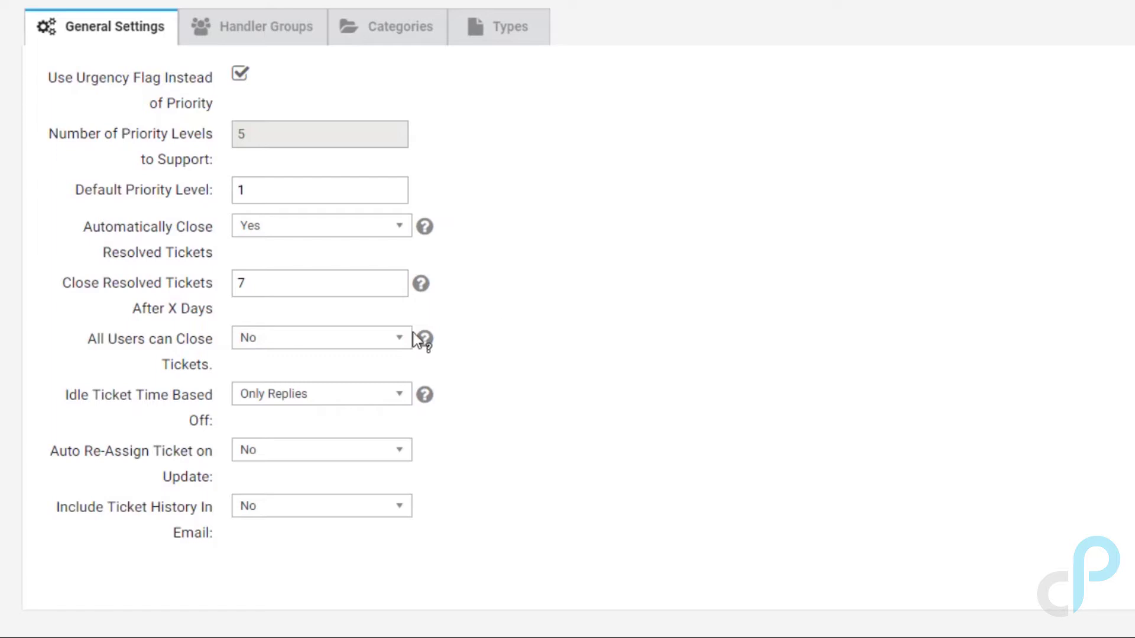
- Keep all users from closing tickets and base idle time on replies only
click(380, 346)
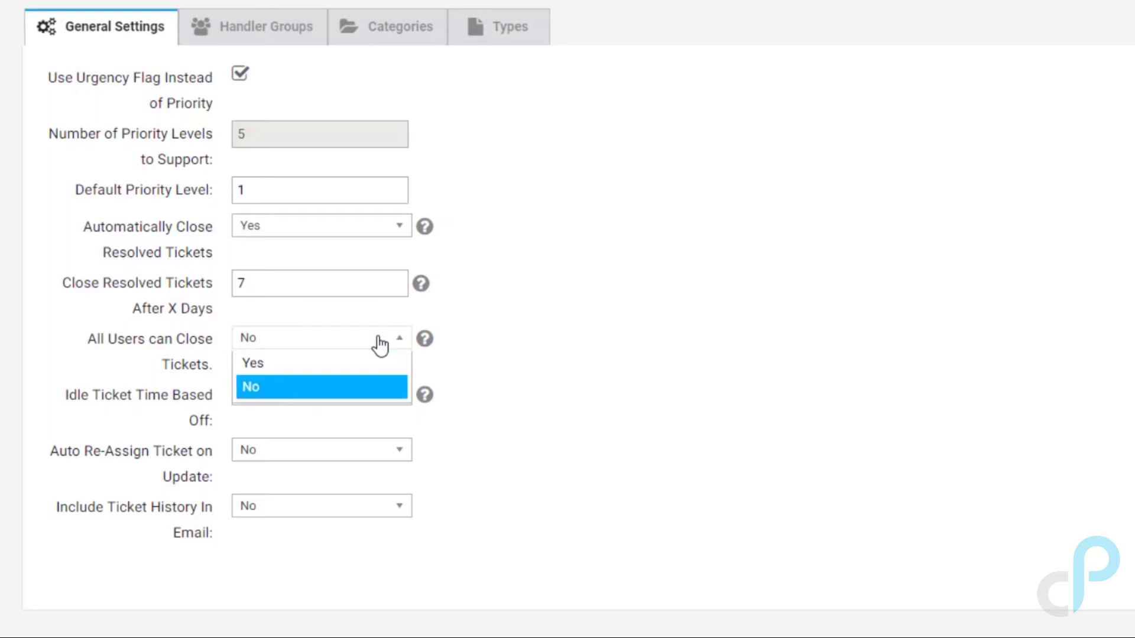
click(380, 345)
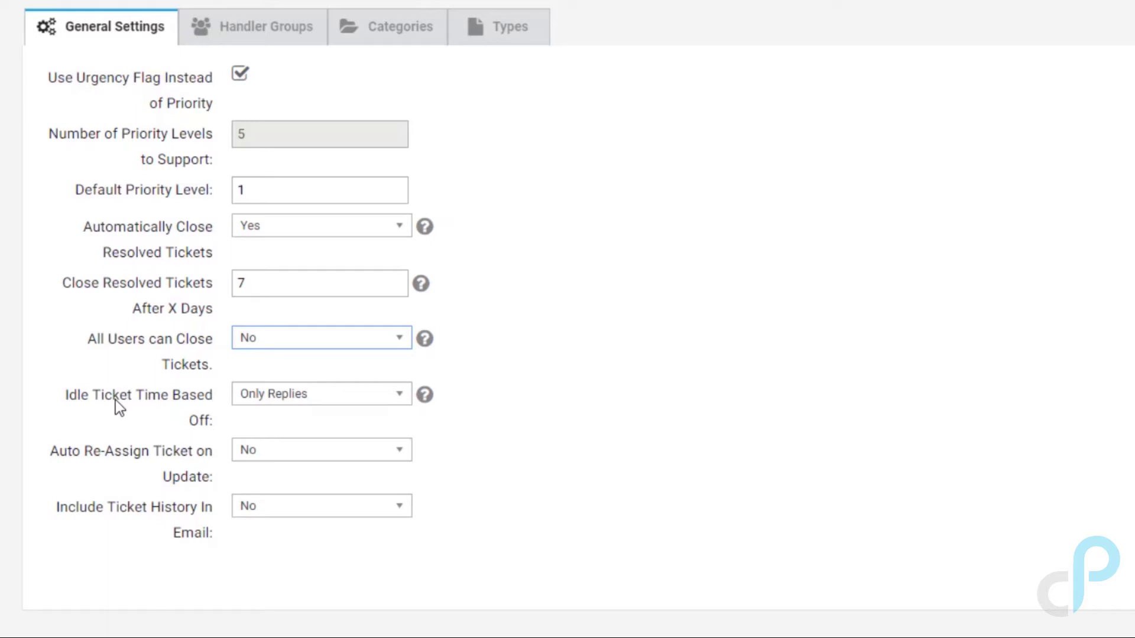
click(287, 402)
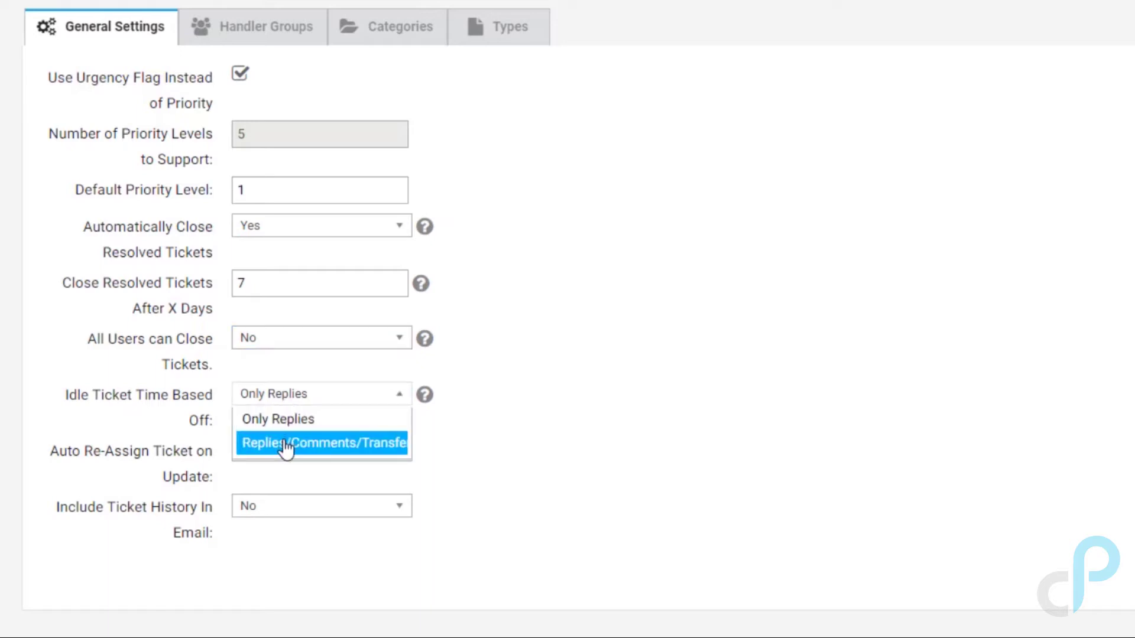
click(290, 420)
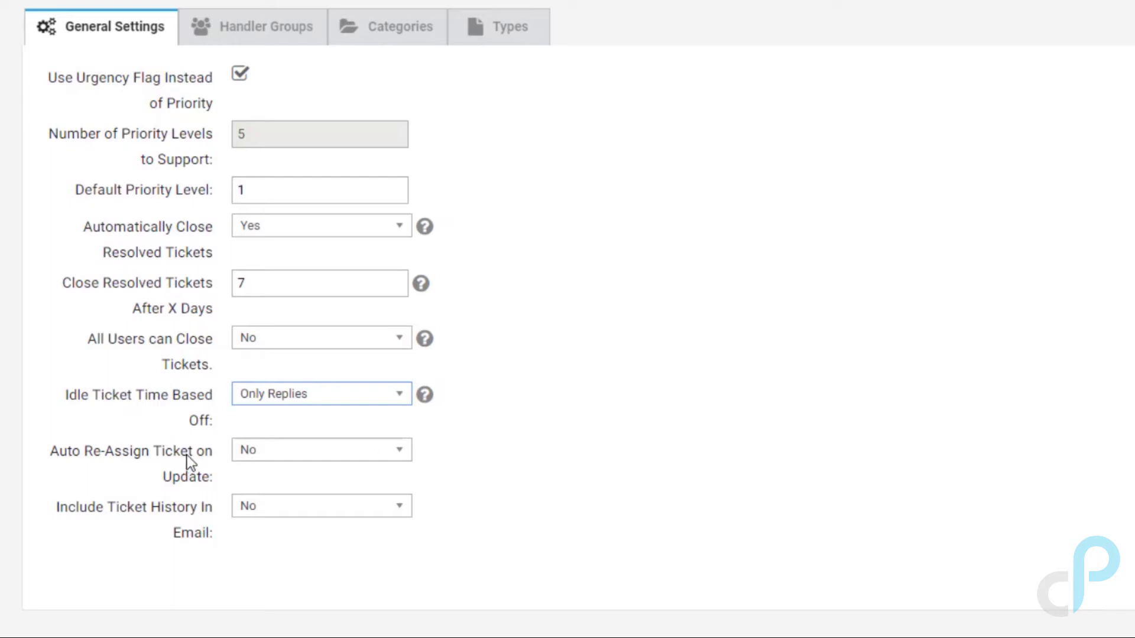
- Set Auto Re-Assign Ticket on Update to No and keep Include Ticket History In Email at No
click(332, 455)
click(291, 476)
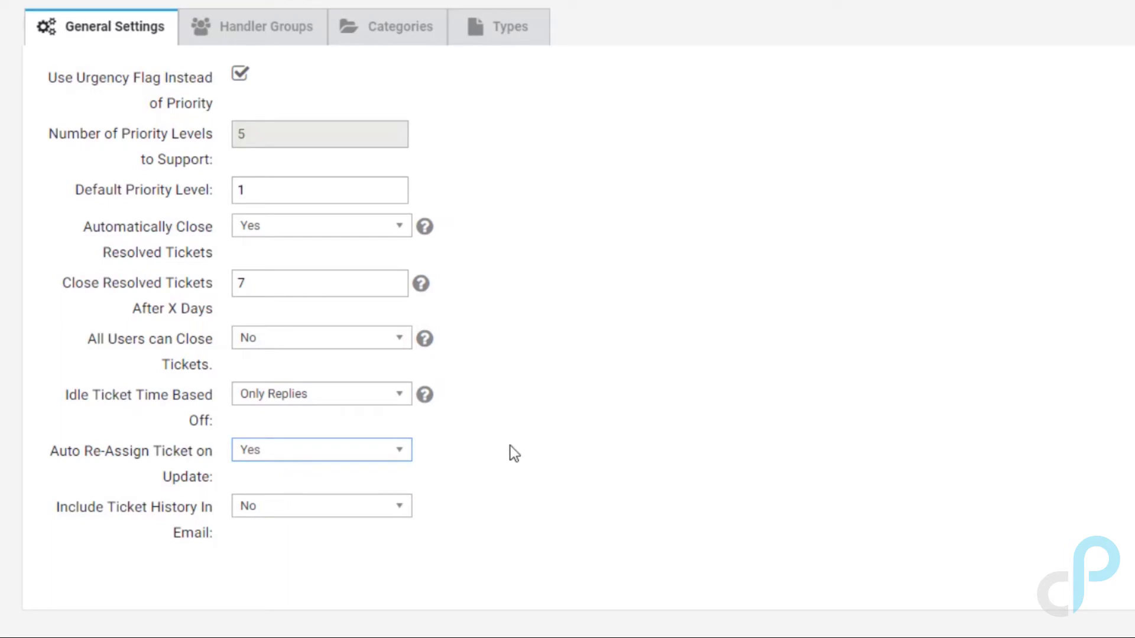
click(399, 456)
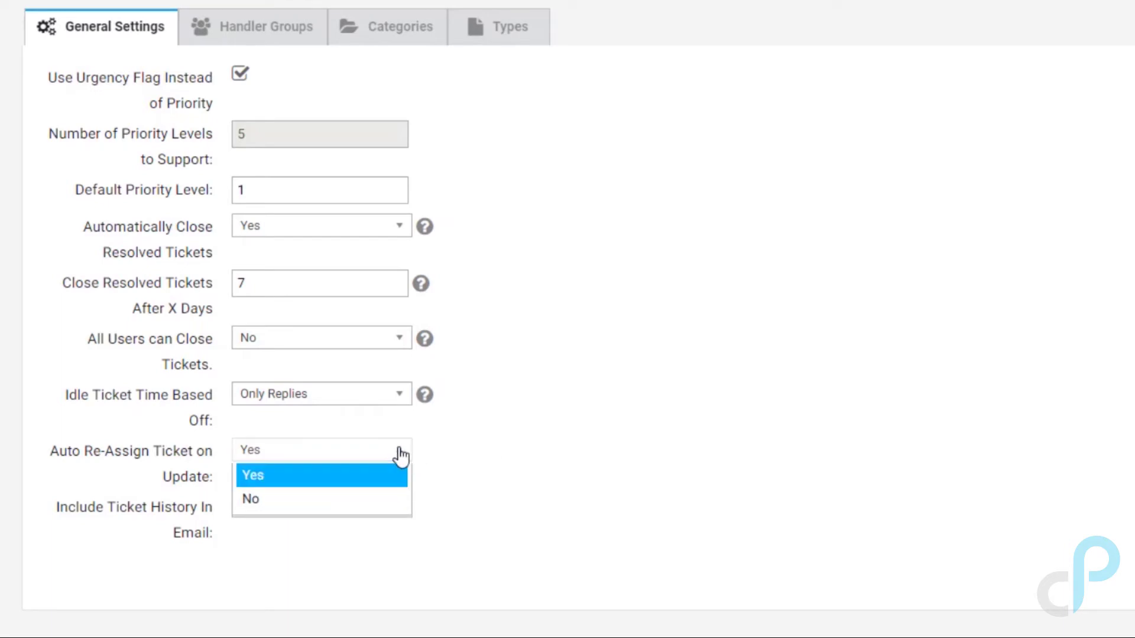
click(318, 499)
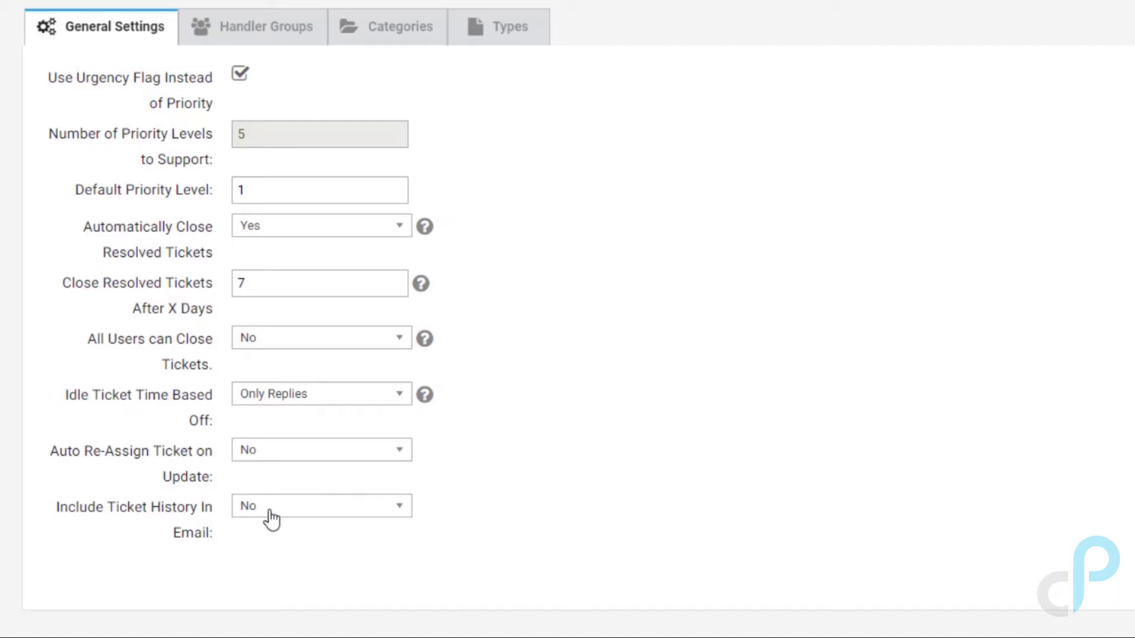
click(325, 509)
click(327, 518)
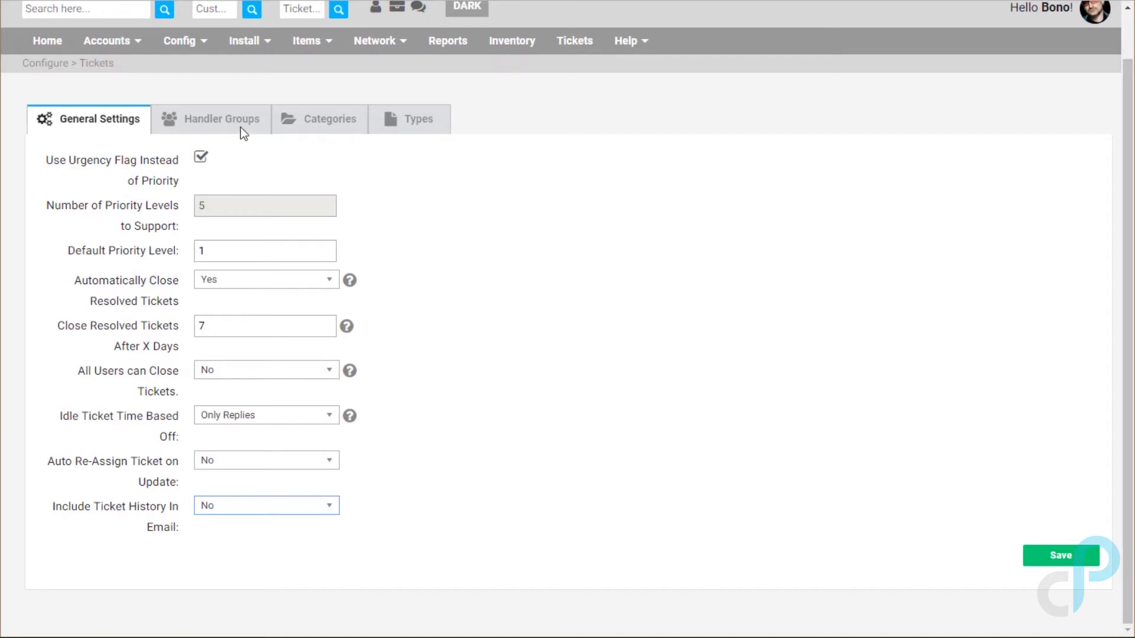
- Show the ticket Handler Groups list sorted by Group Name descending
click(221, 115)
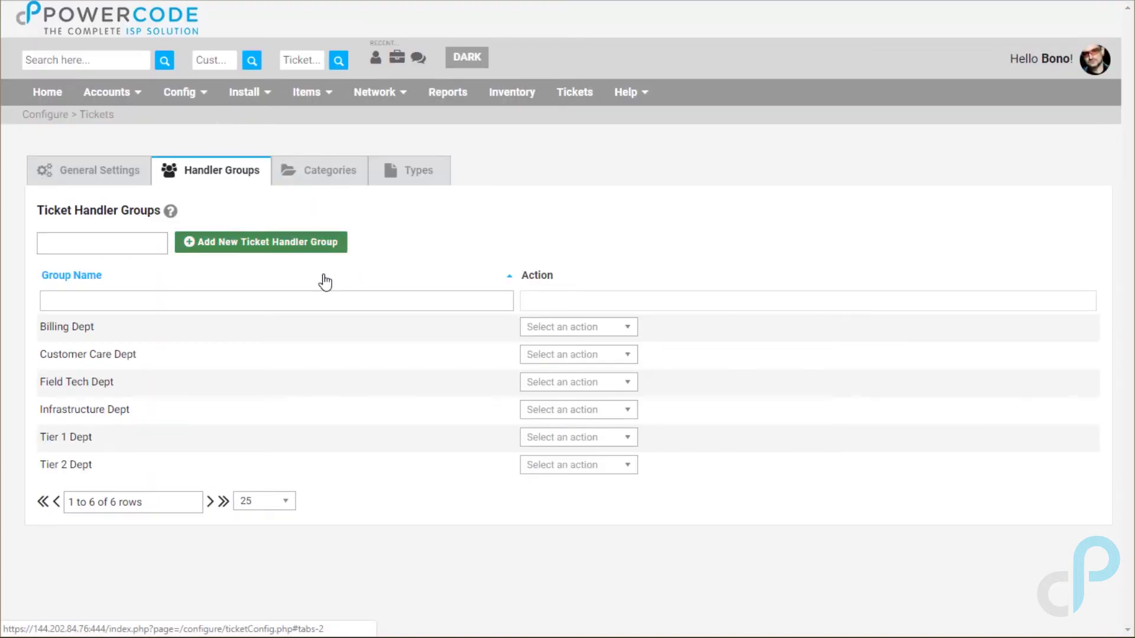
mouse_move(232, 368)
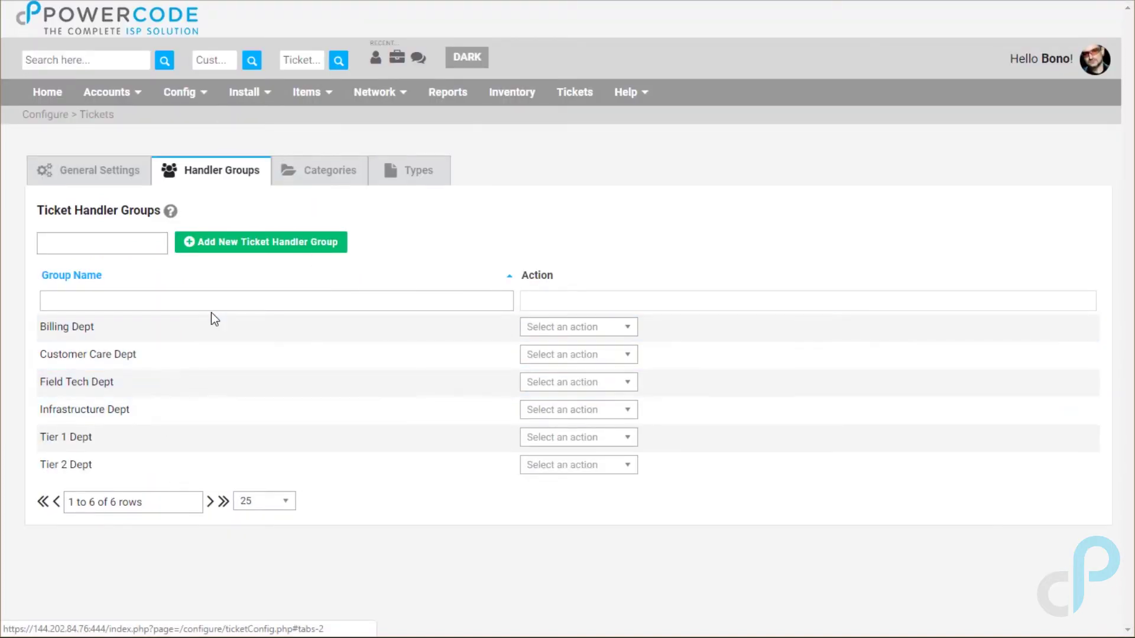
click(142, 250)
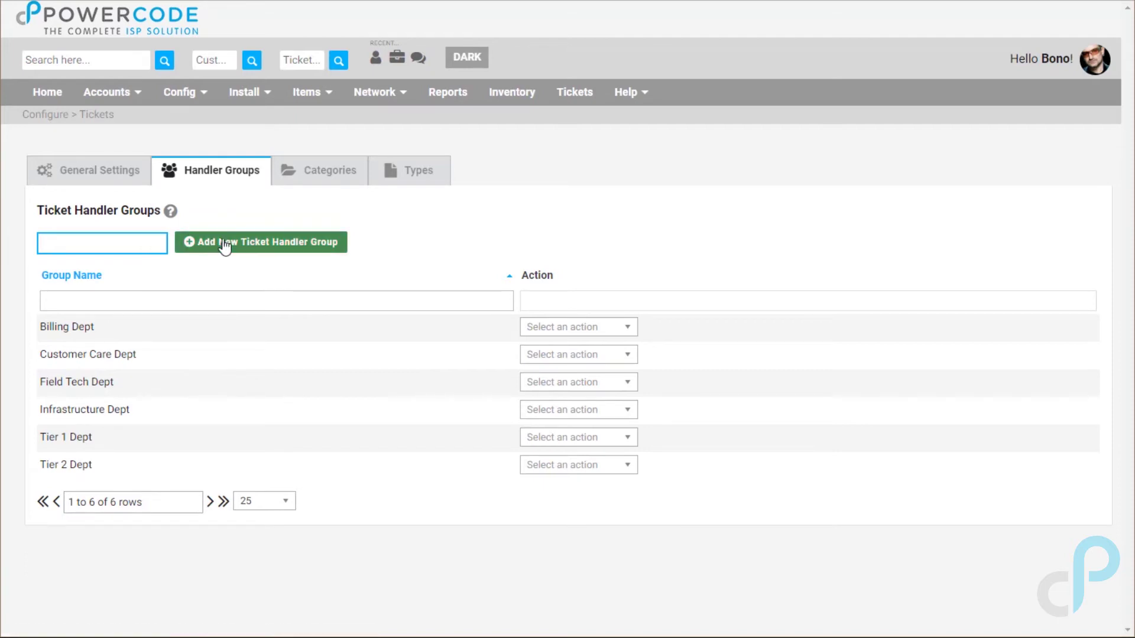
click(254, 276)
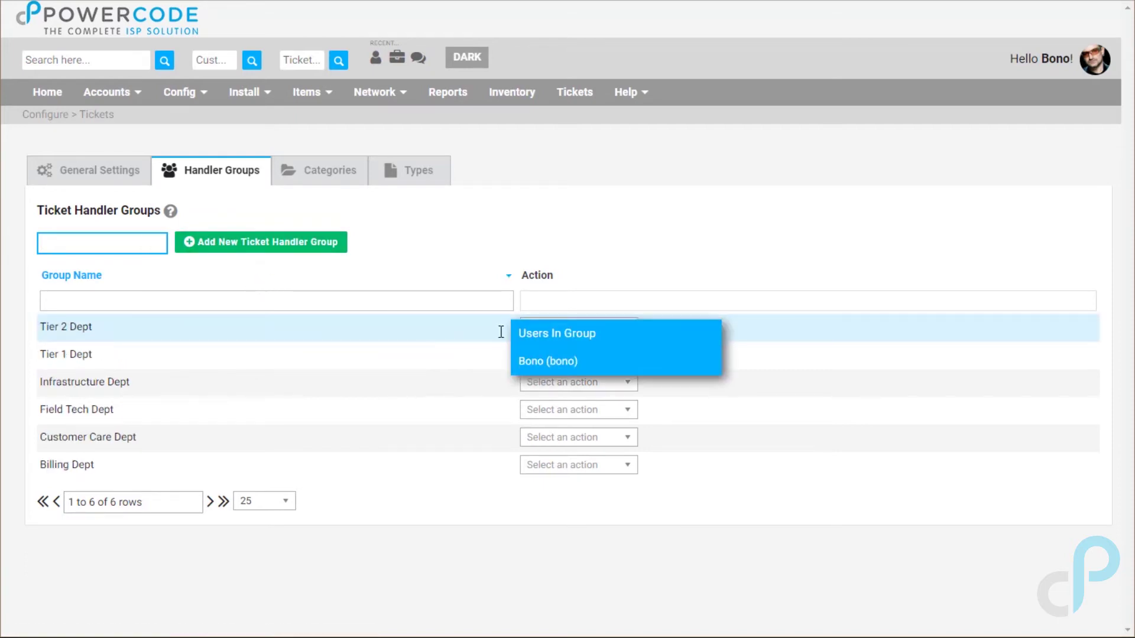
- Edit the Tier 2 Dept group, add another user, then cancel the edit
click(582, 335)
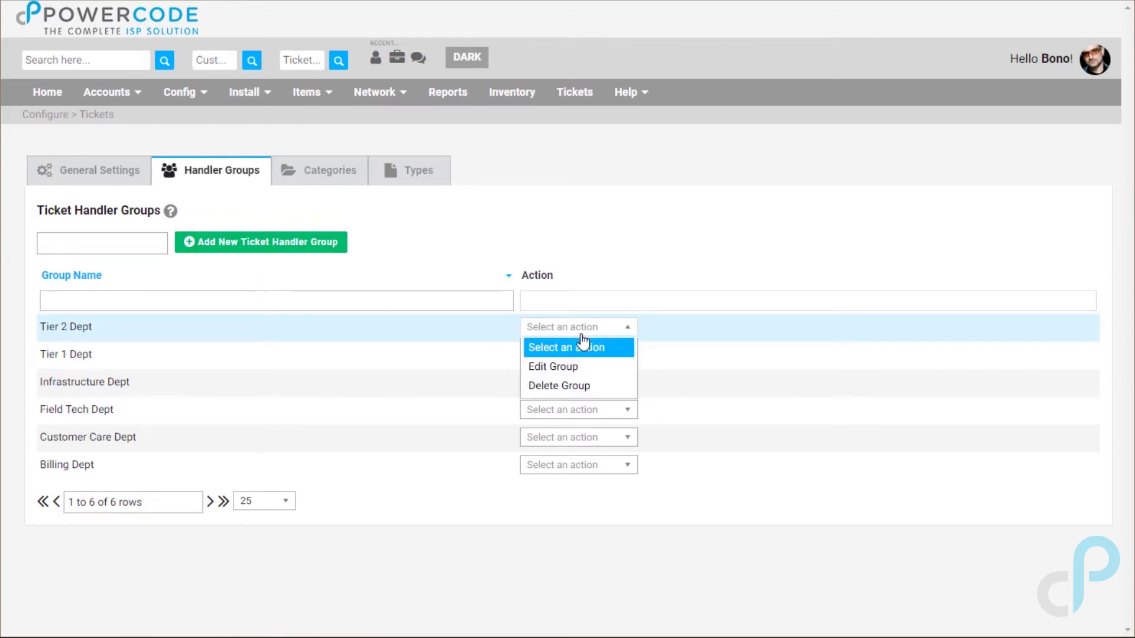
click(565, 365)
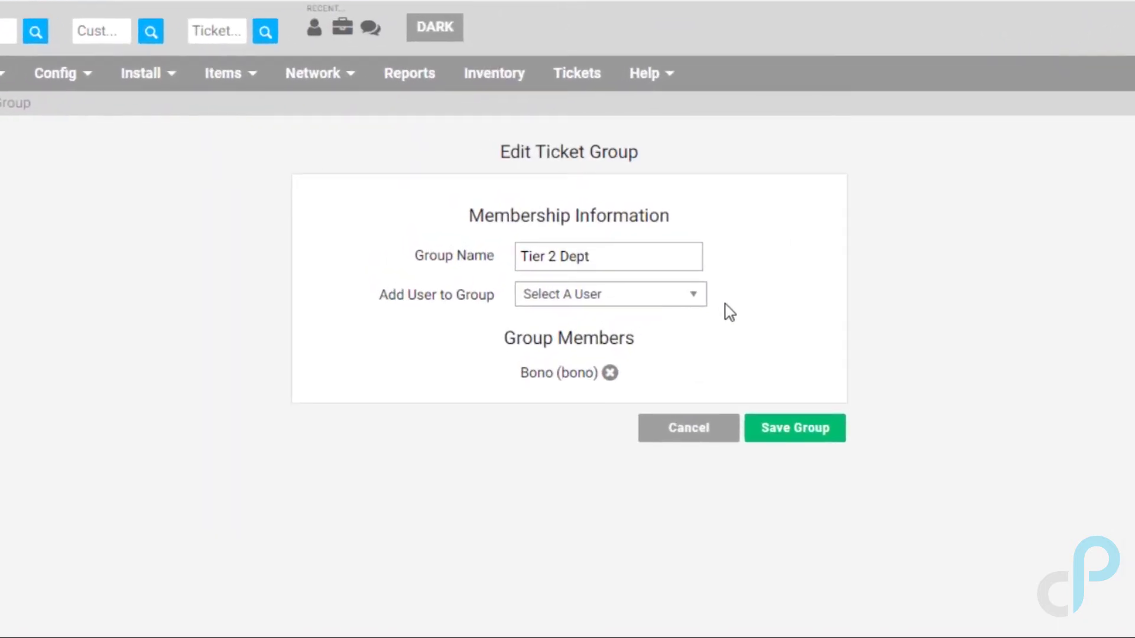
click(698, 301)
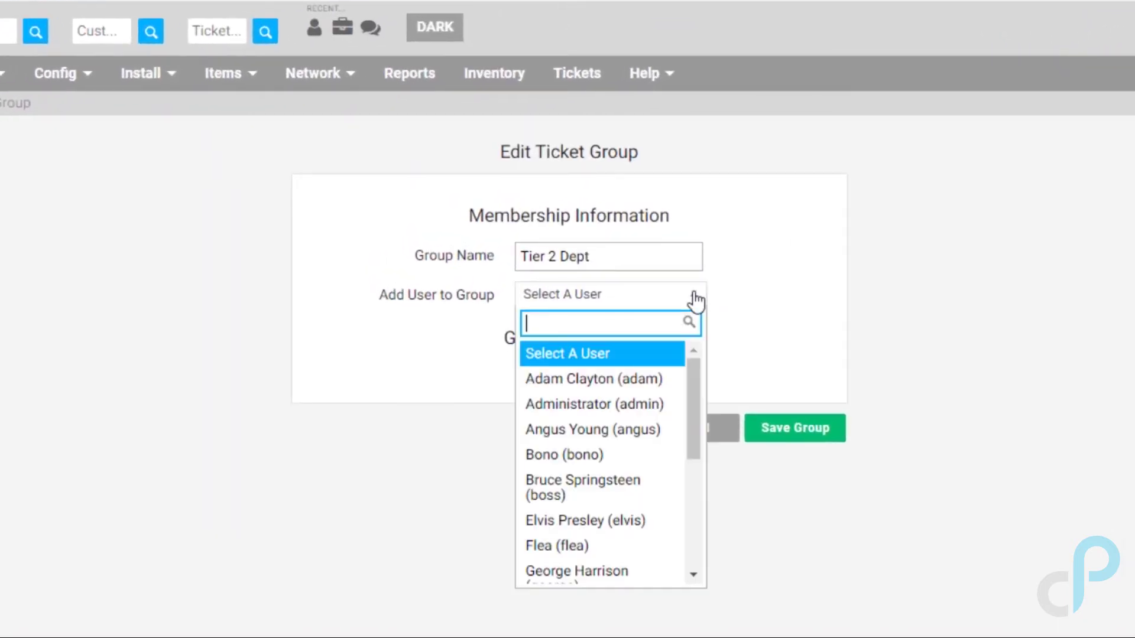
click(616, 432)
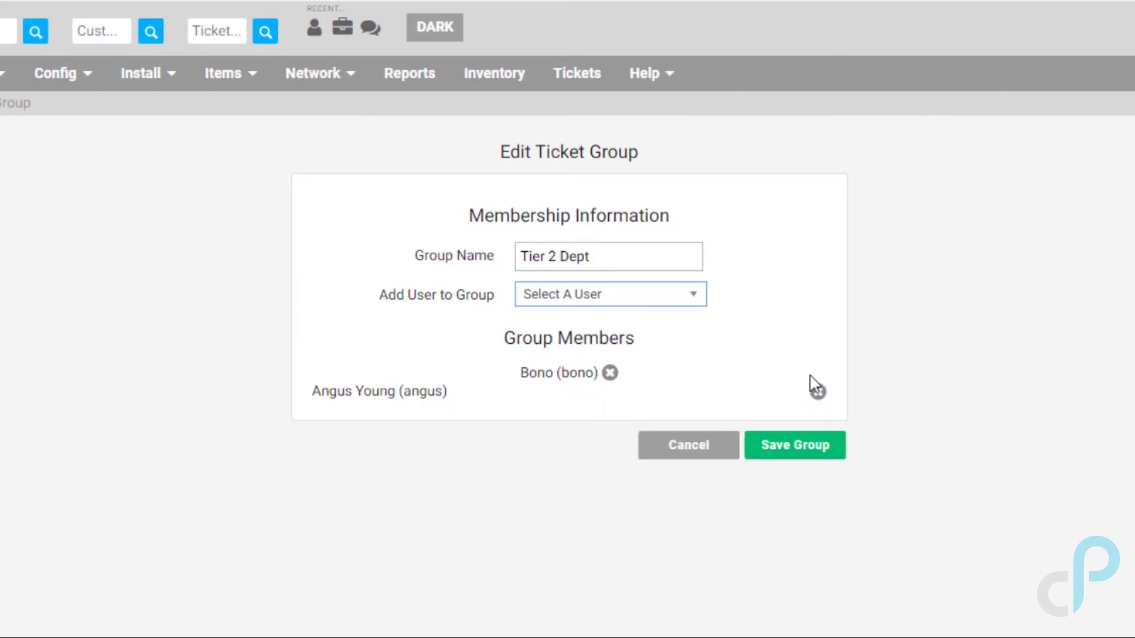
click(654, 454)
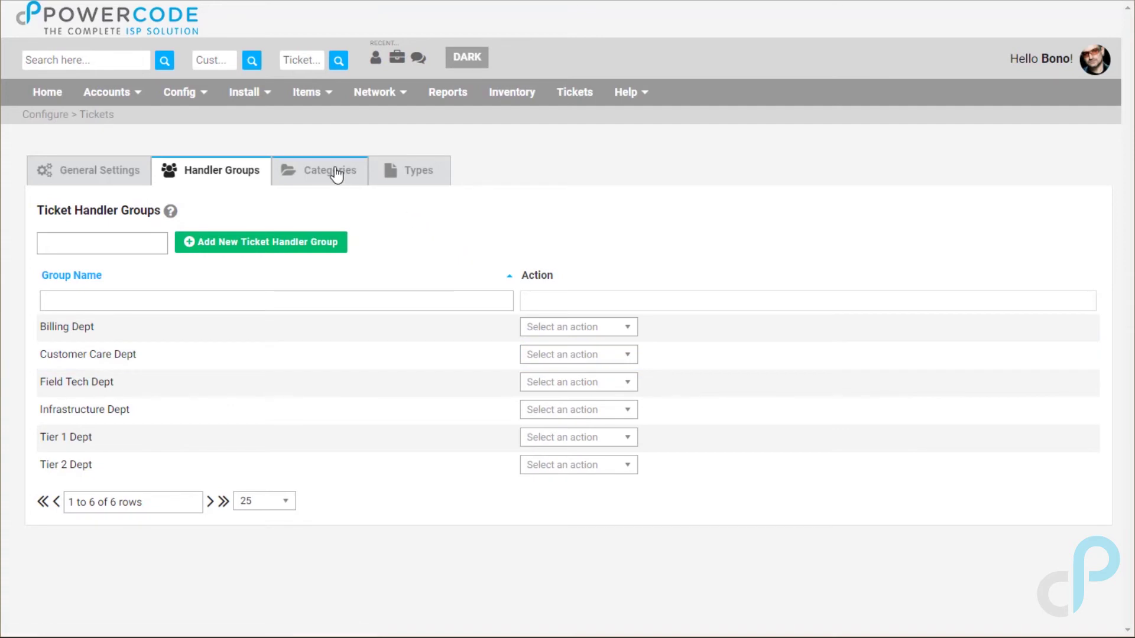
click(332, 171)
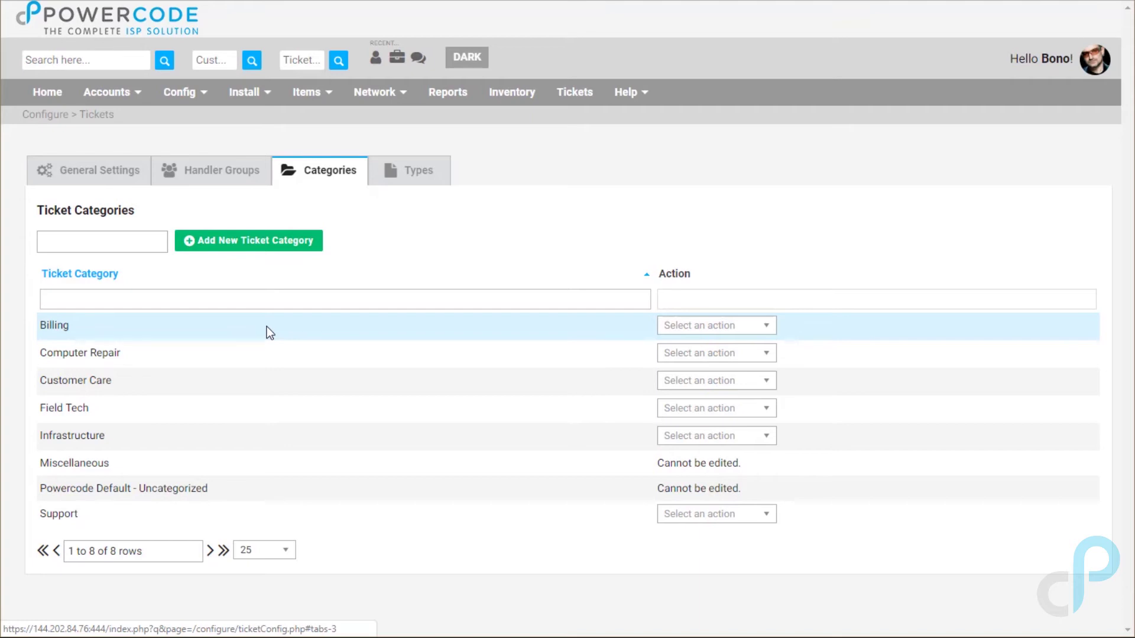
- View the Ticket Types list and look over the Select A Category choices without picking one
click(415, 185)
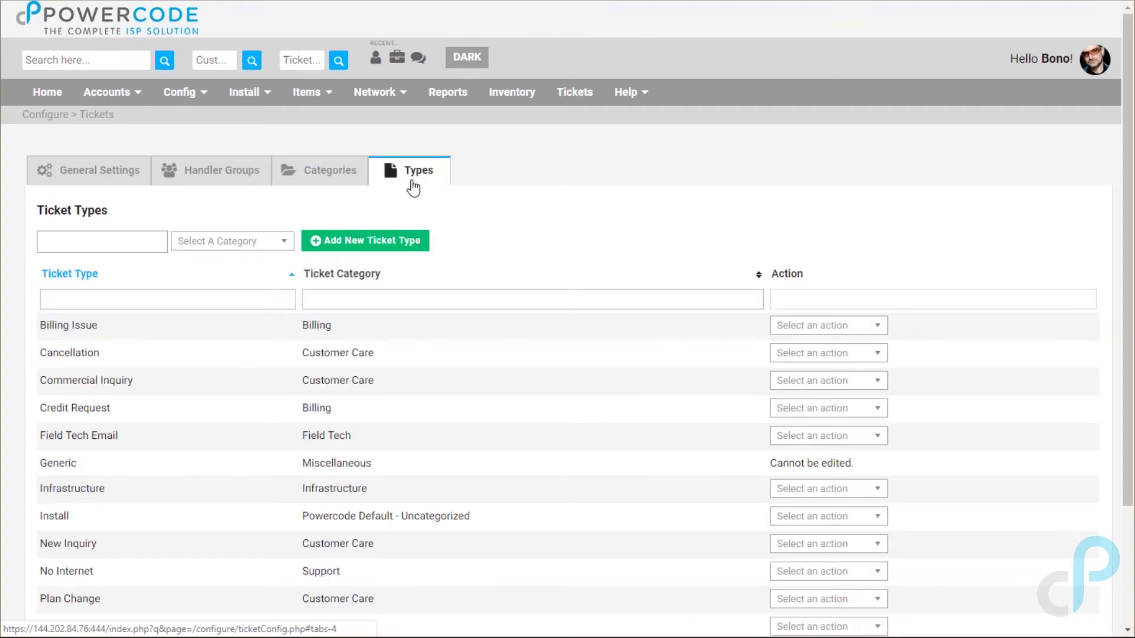
click(120, 242)
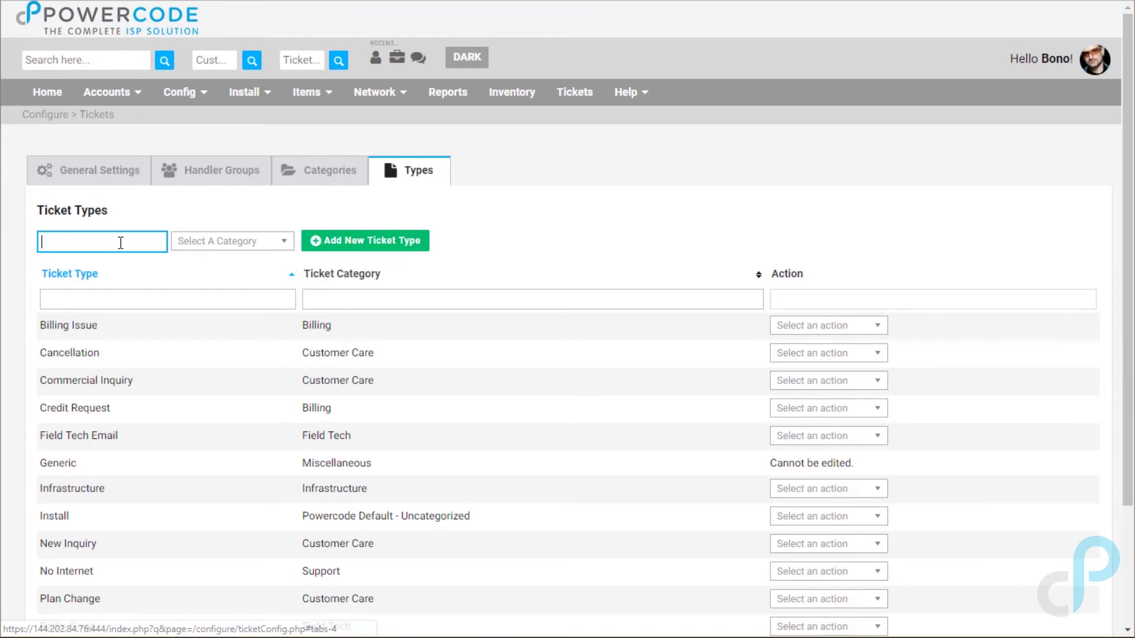
click(212, 242)
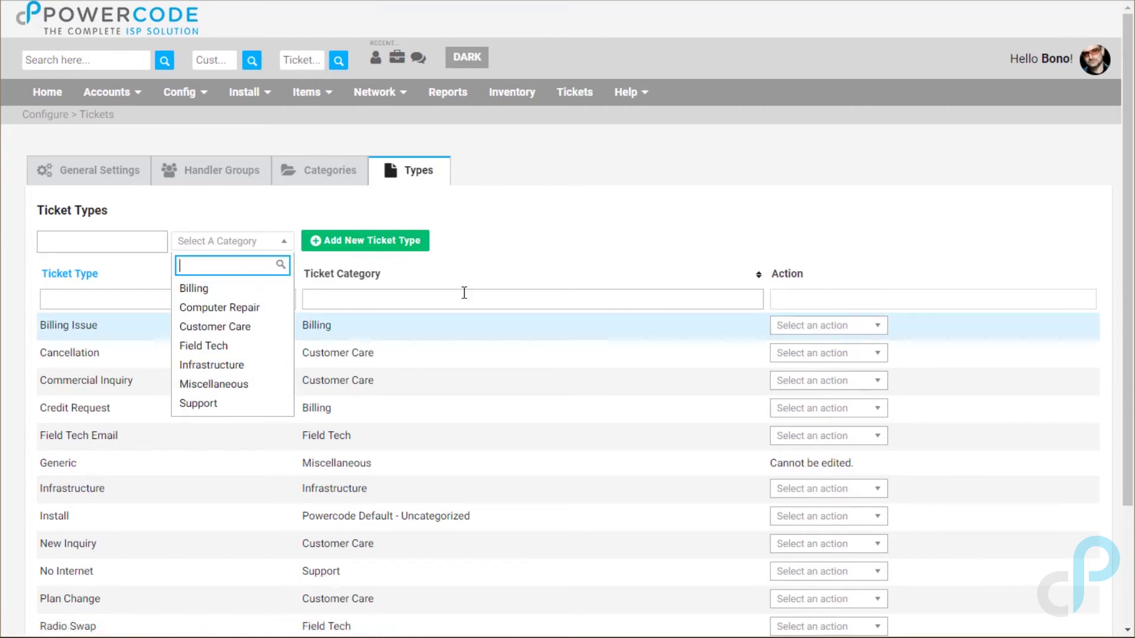
click(559, 253)
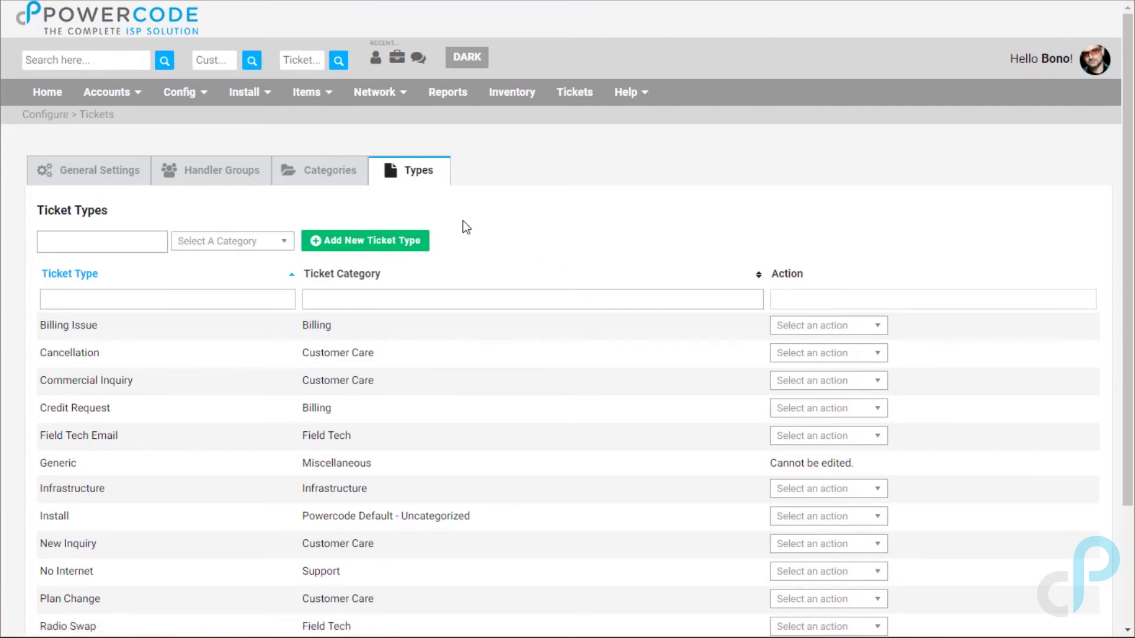
click(180, 92)
mouse_move(221, 301)
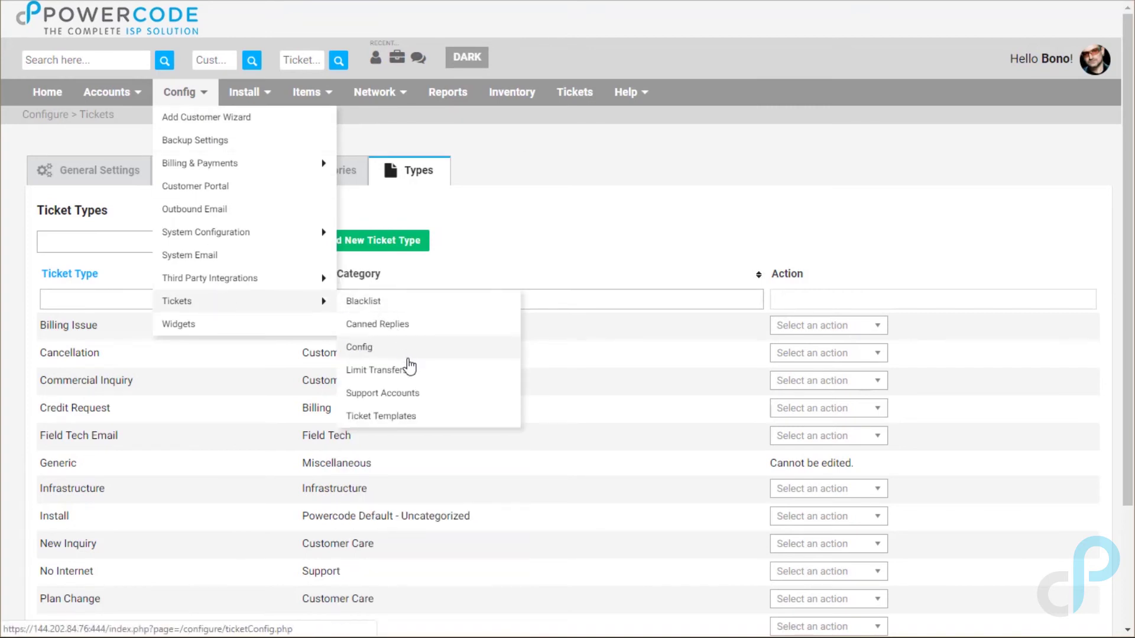
- Go to Support Accounts, add a new support email account, and review its Default Category options
click(423, 403)
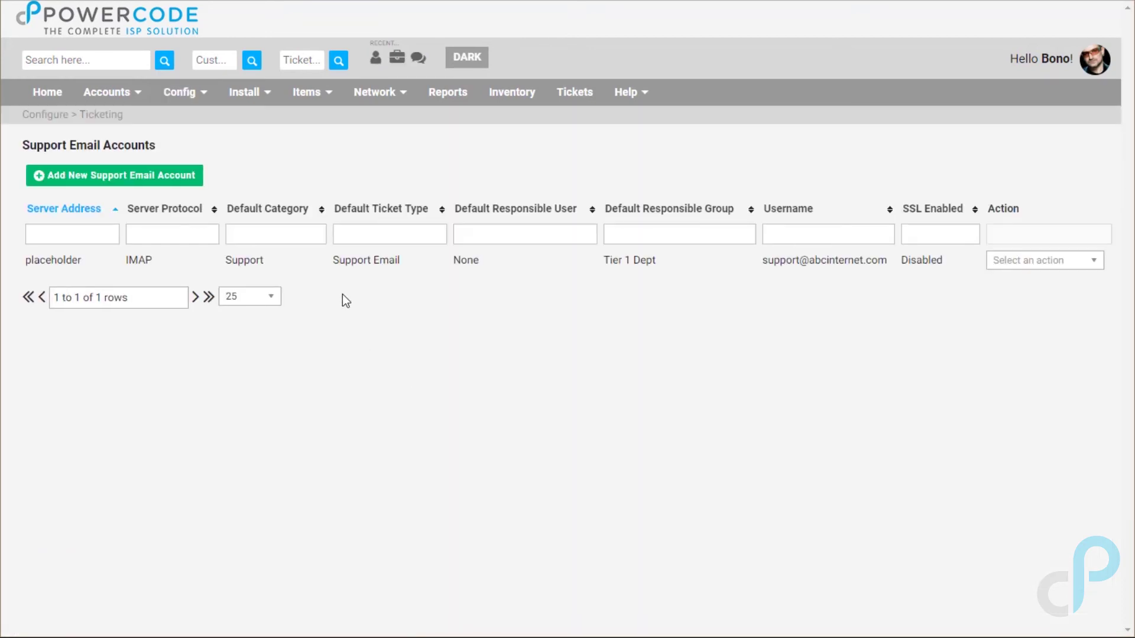
click(158, 179)
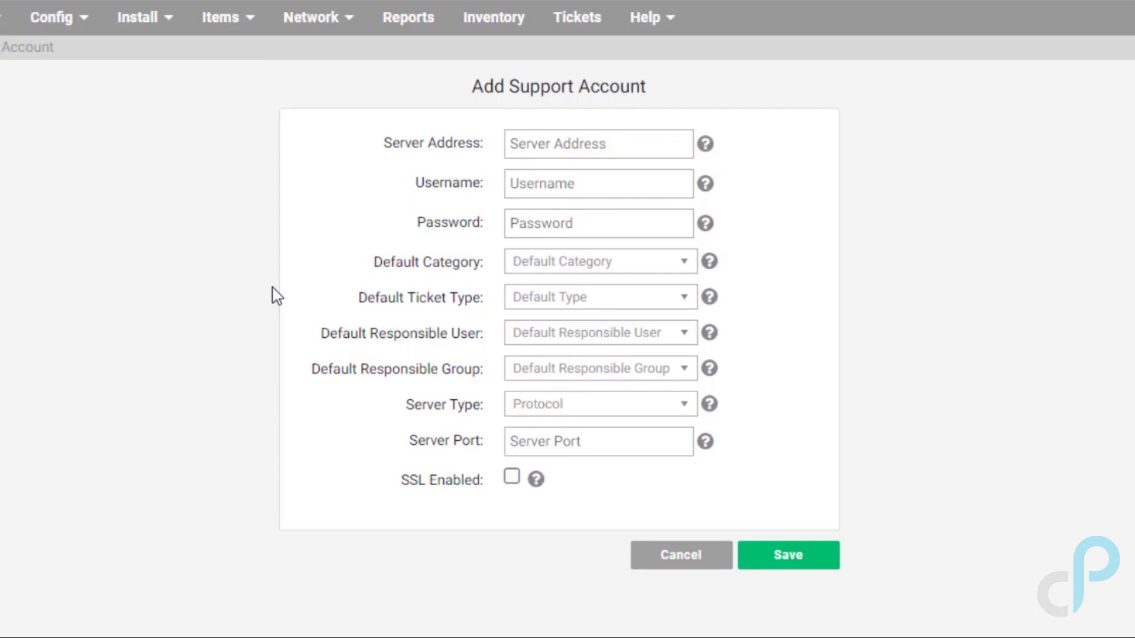
click(576, 261)
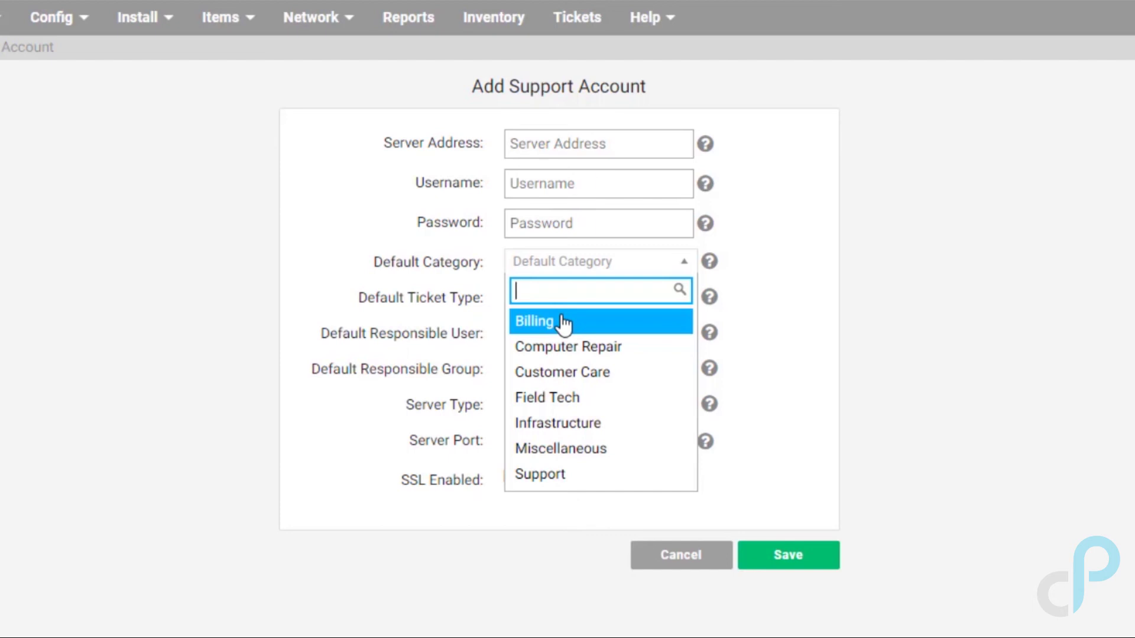
click(810, 361)
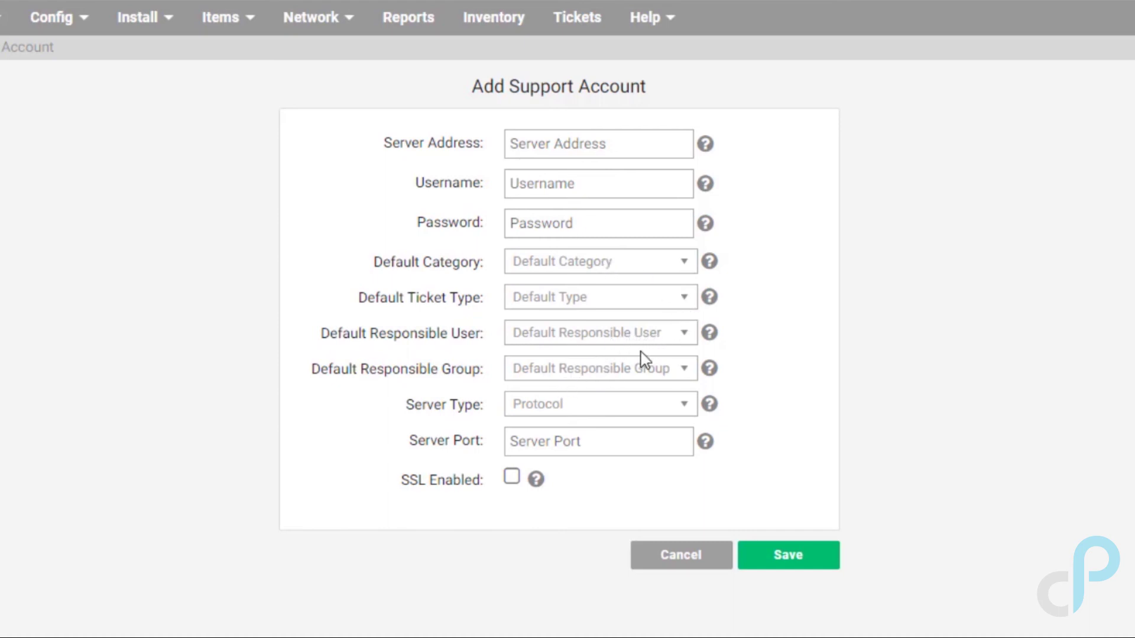
mouse_move(704, 340)
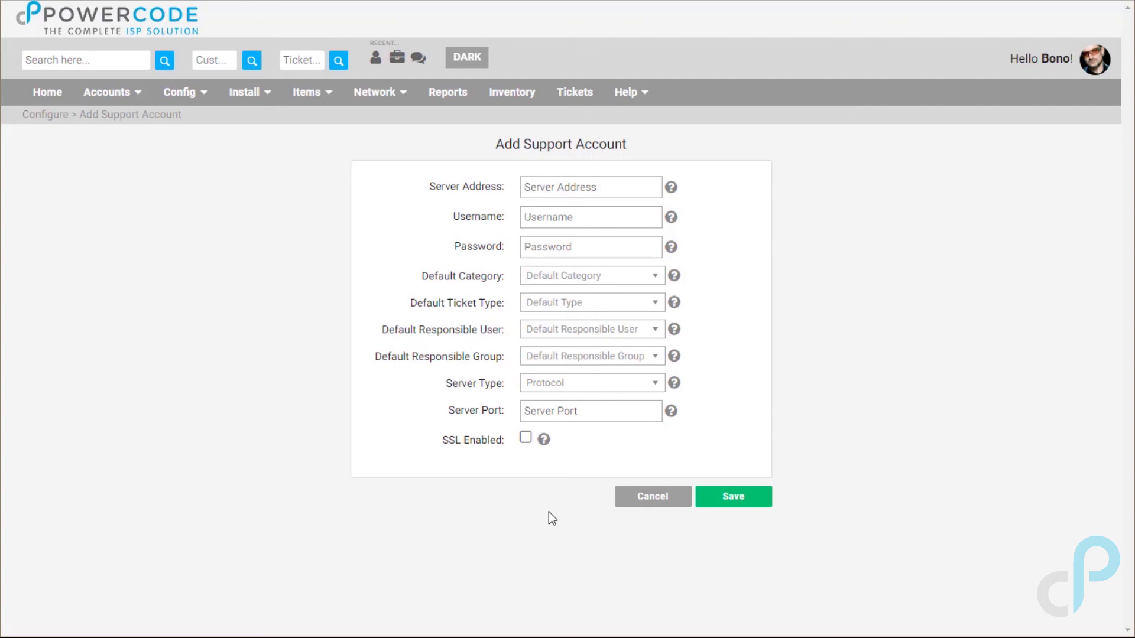
click(187, 94)
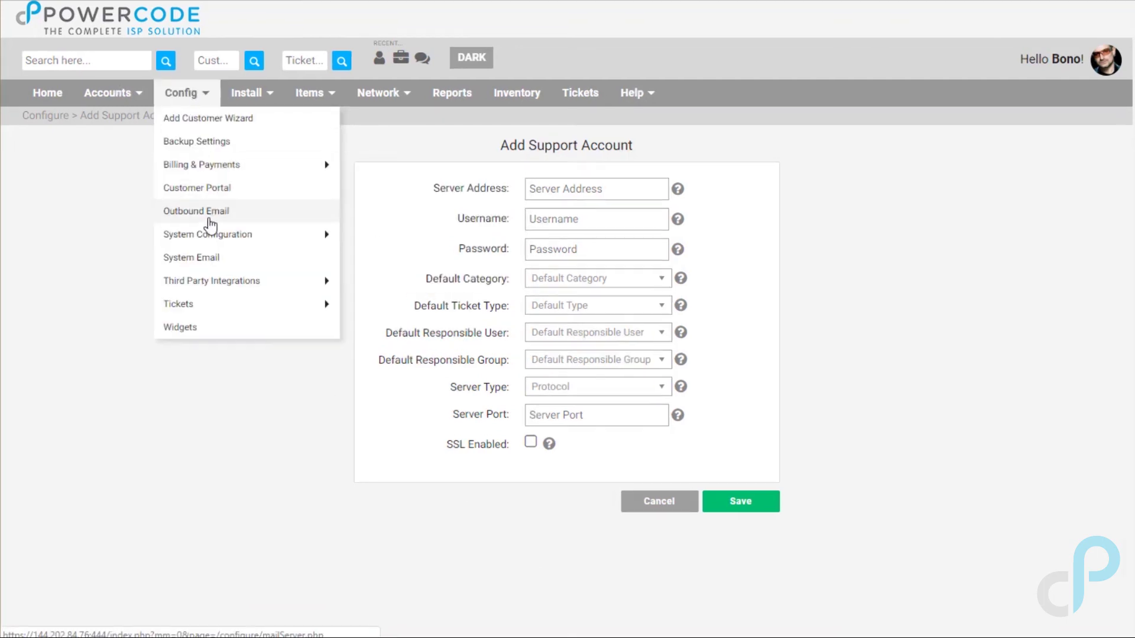
- Add a new ticket template under Ticket Templates with 'What kind of problem is this?' set to Individual
mouse_move(247, 304)
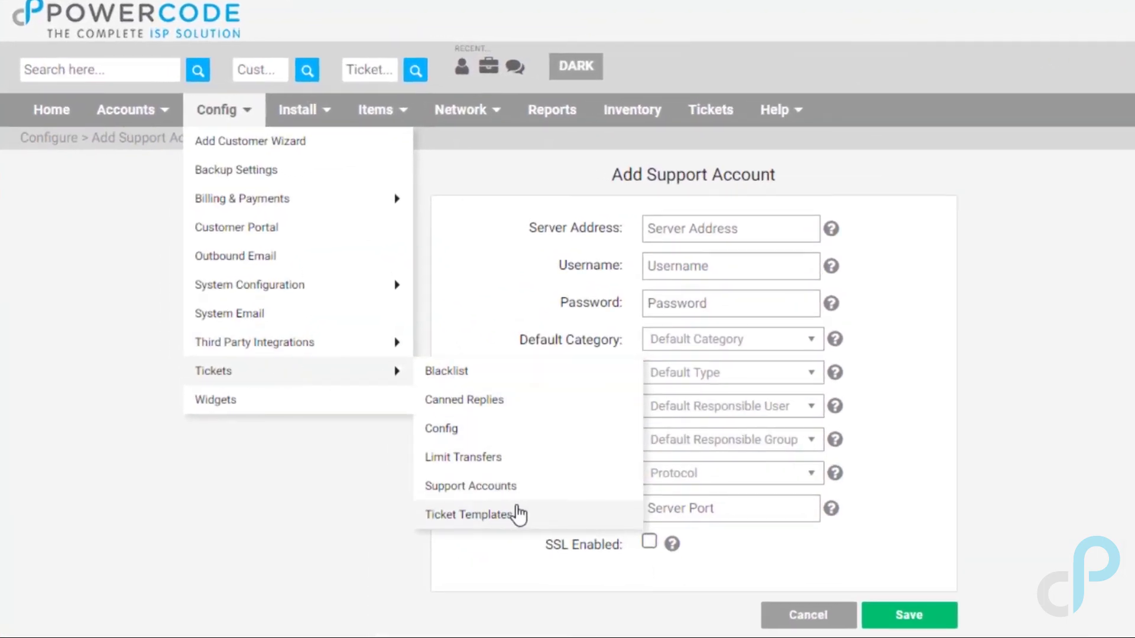
click(519, 514)
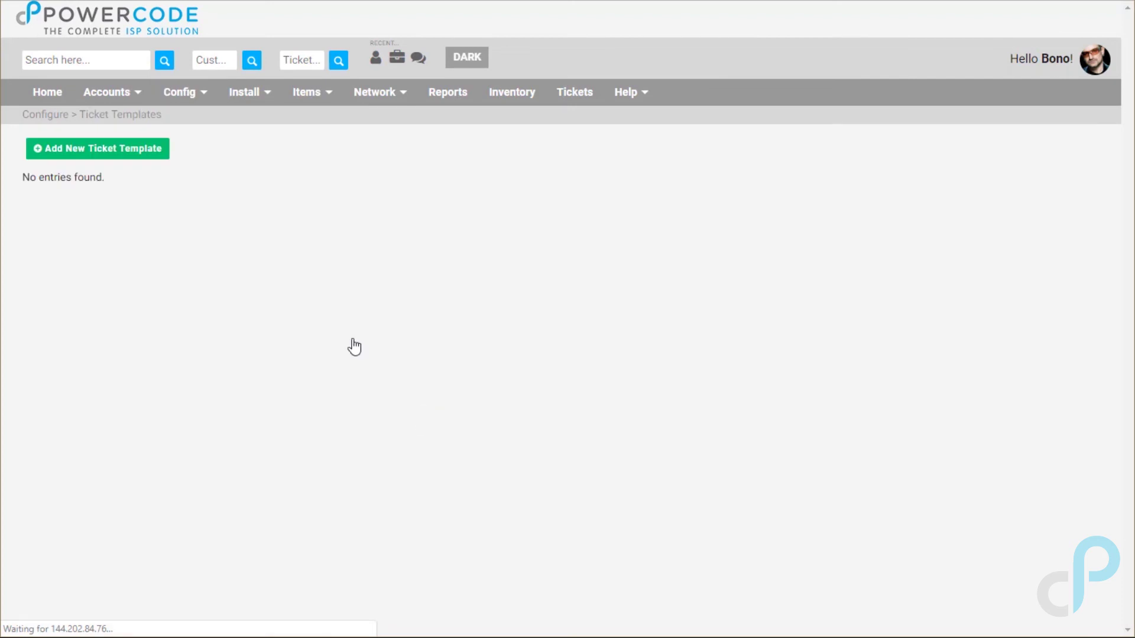
click(125, 155)
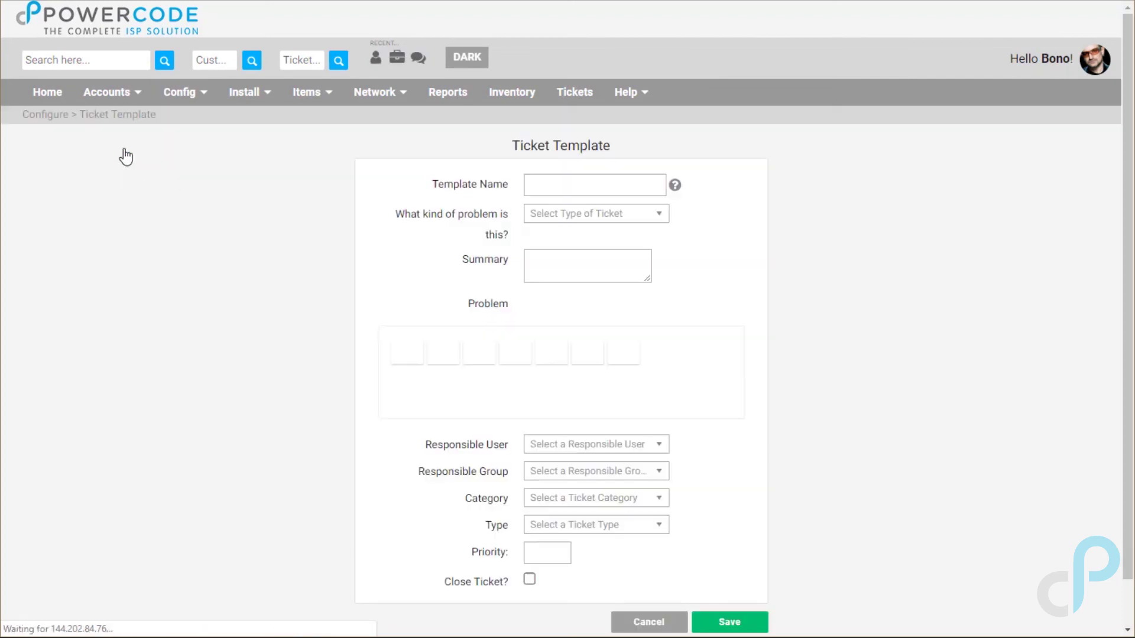
click(666, 220)
click(634, 232)
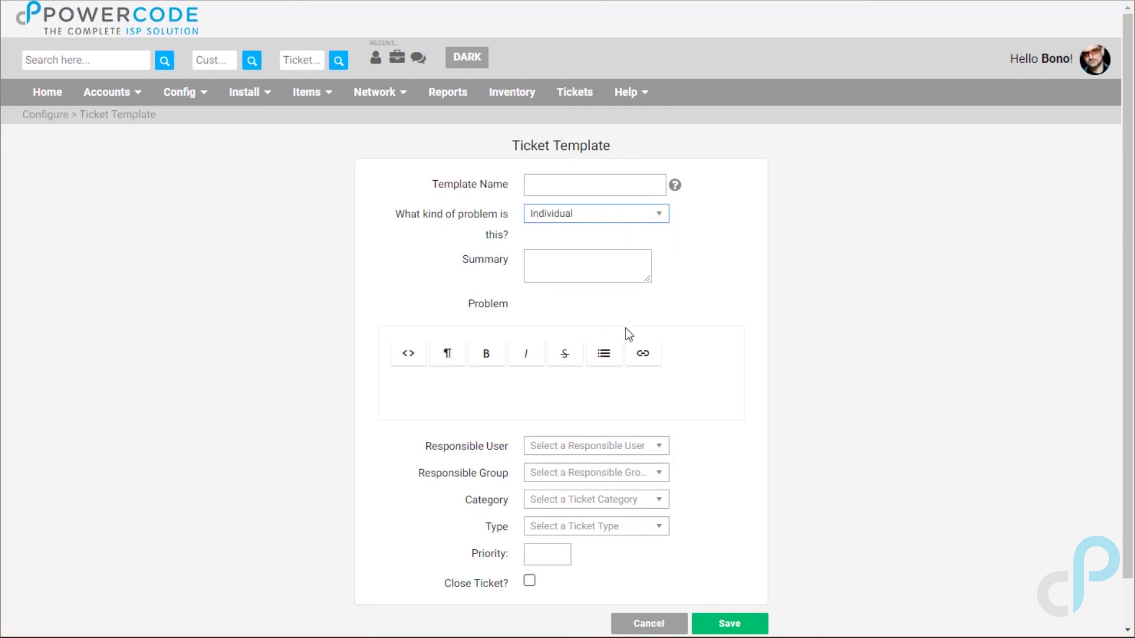
scroll(625, 328, down, 1)
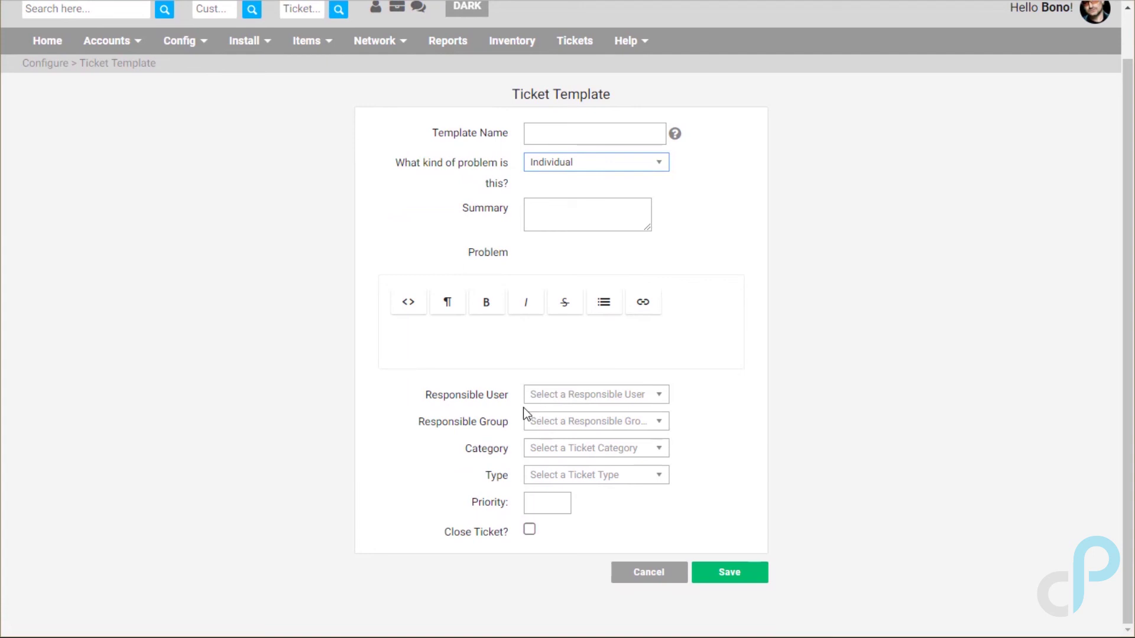